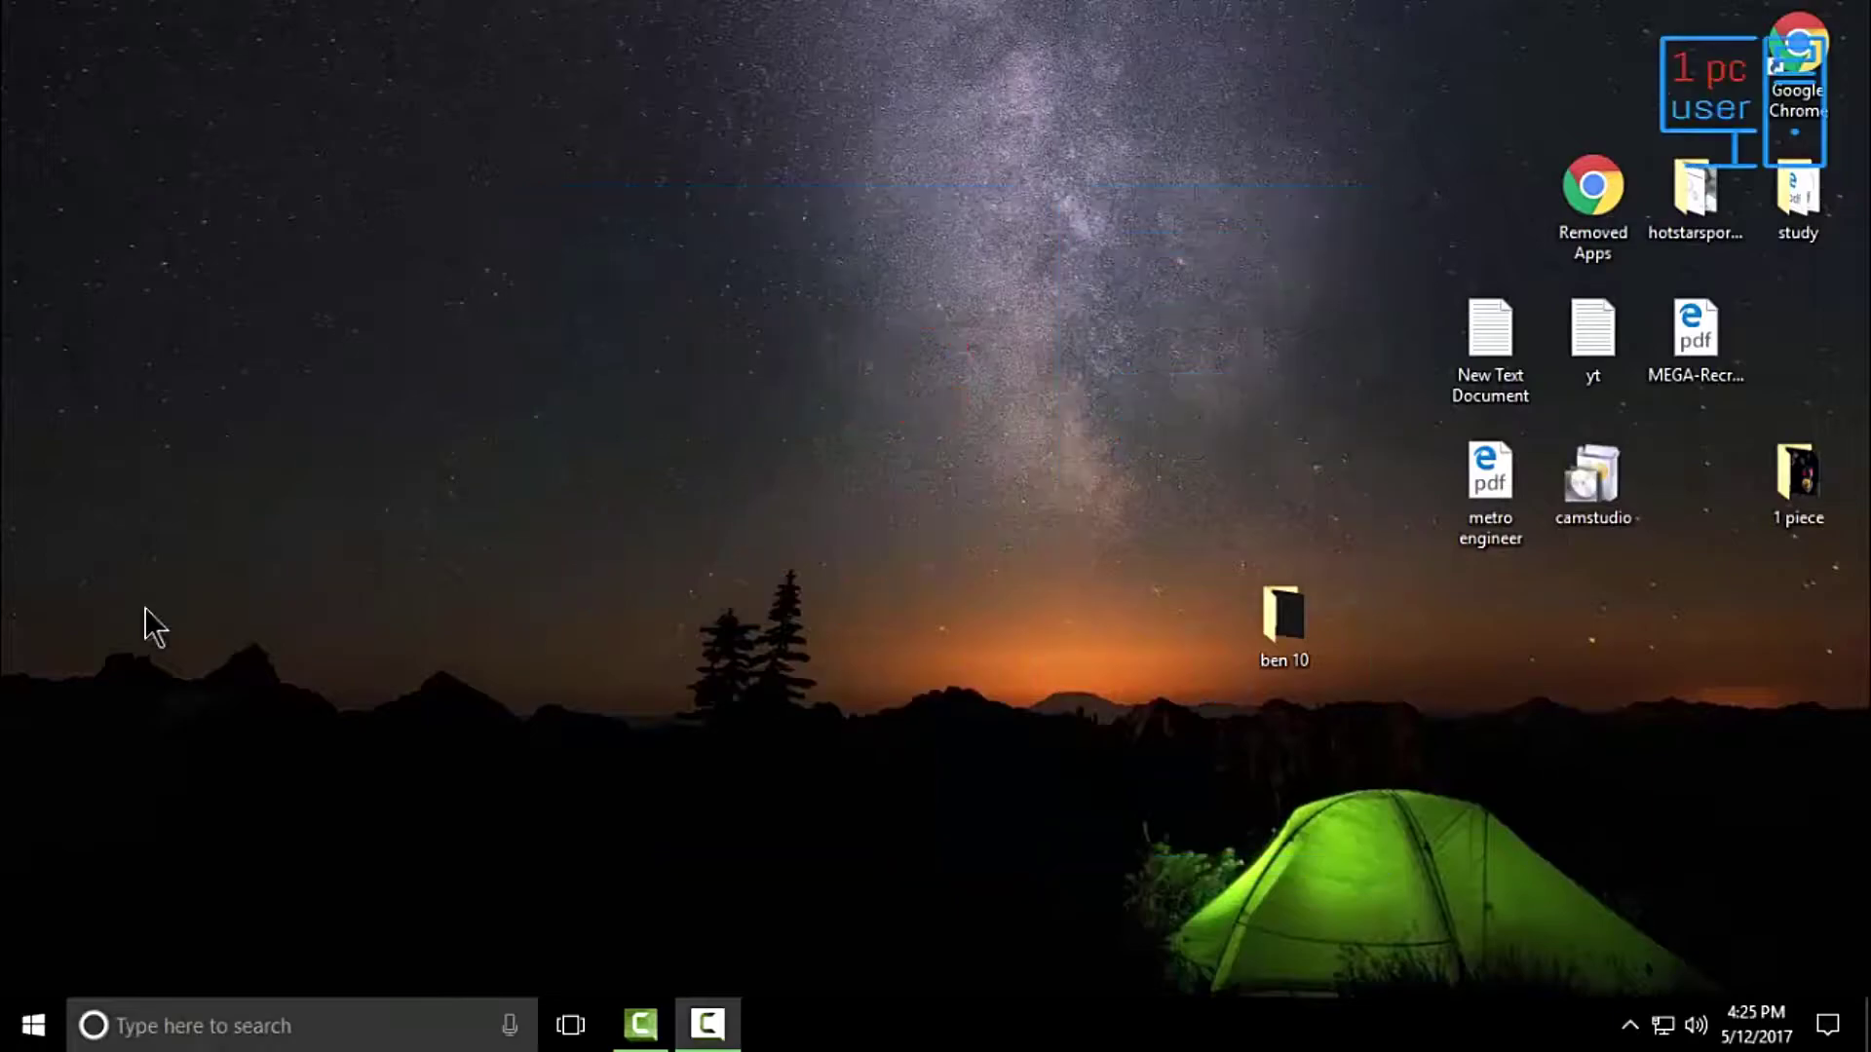
Step: Launch the Autodesk Desktop App to look over the list of products
left_click(32, 1024)
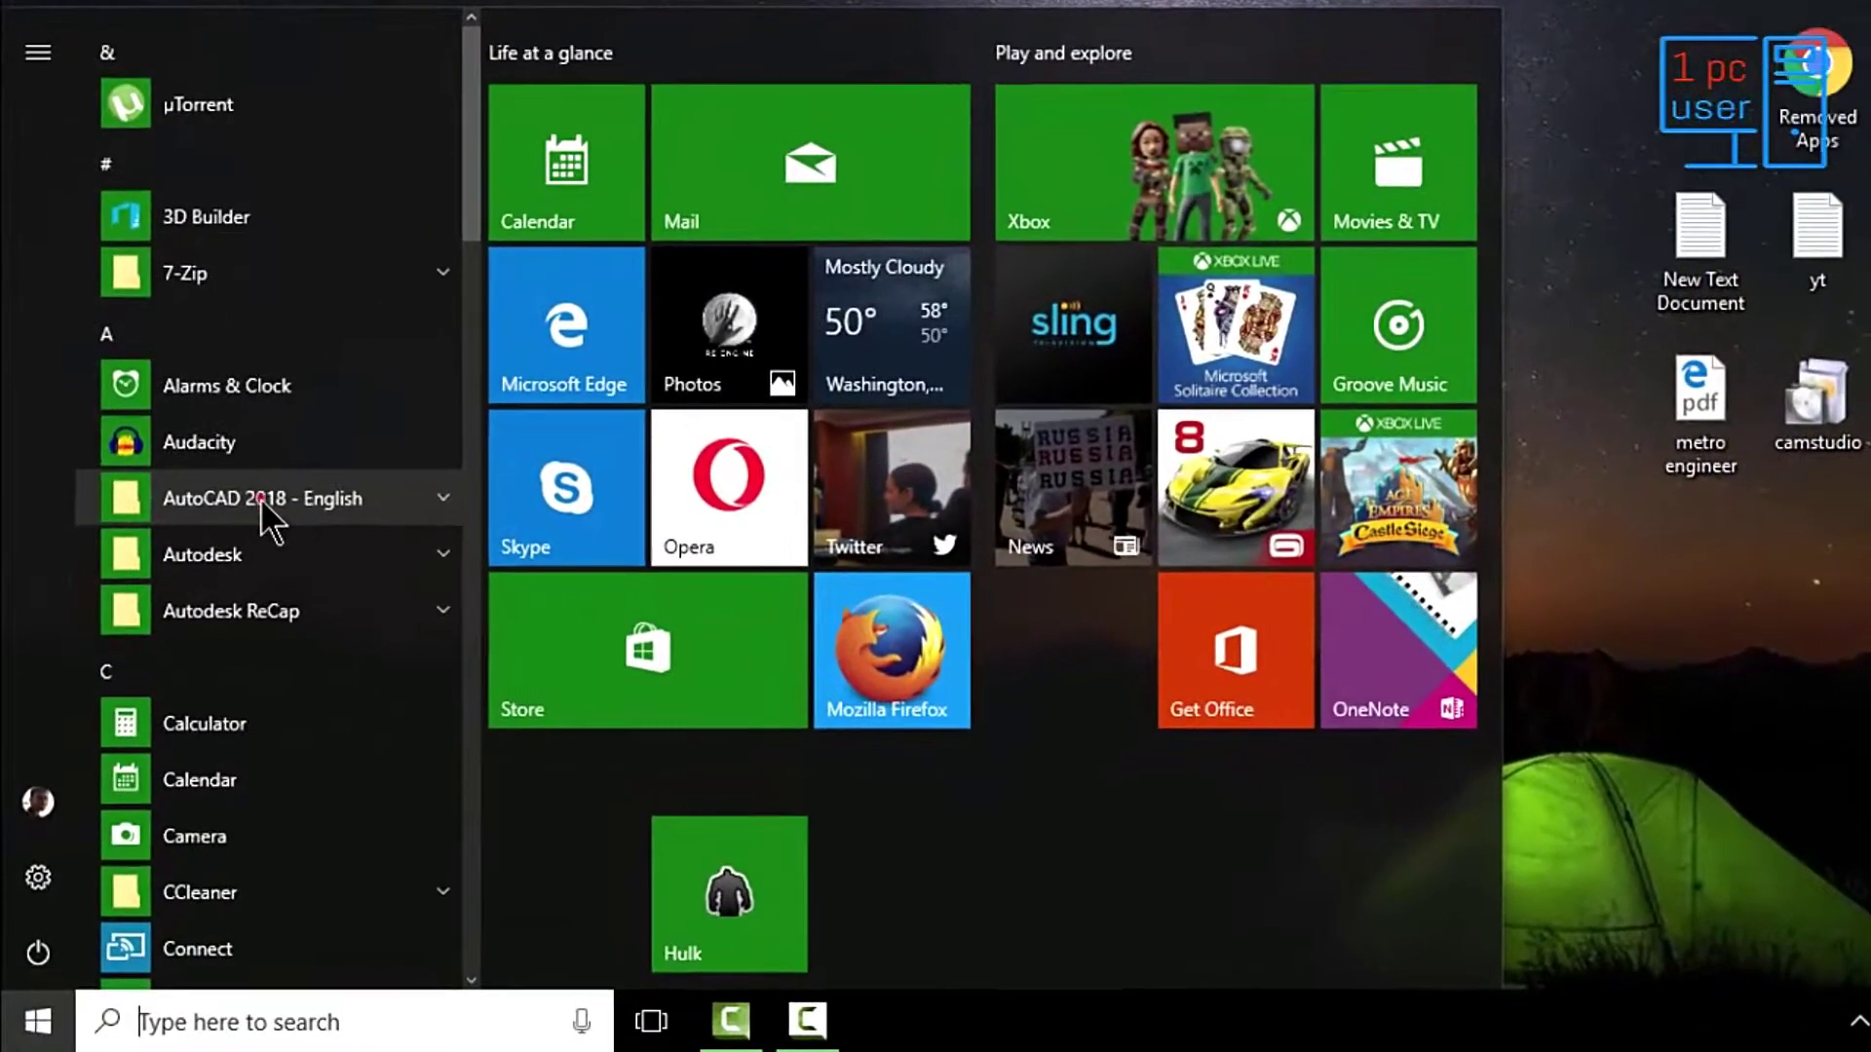
left_click(229, 567)
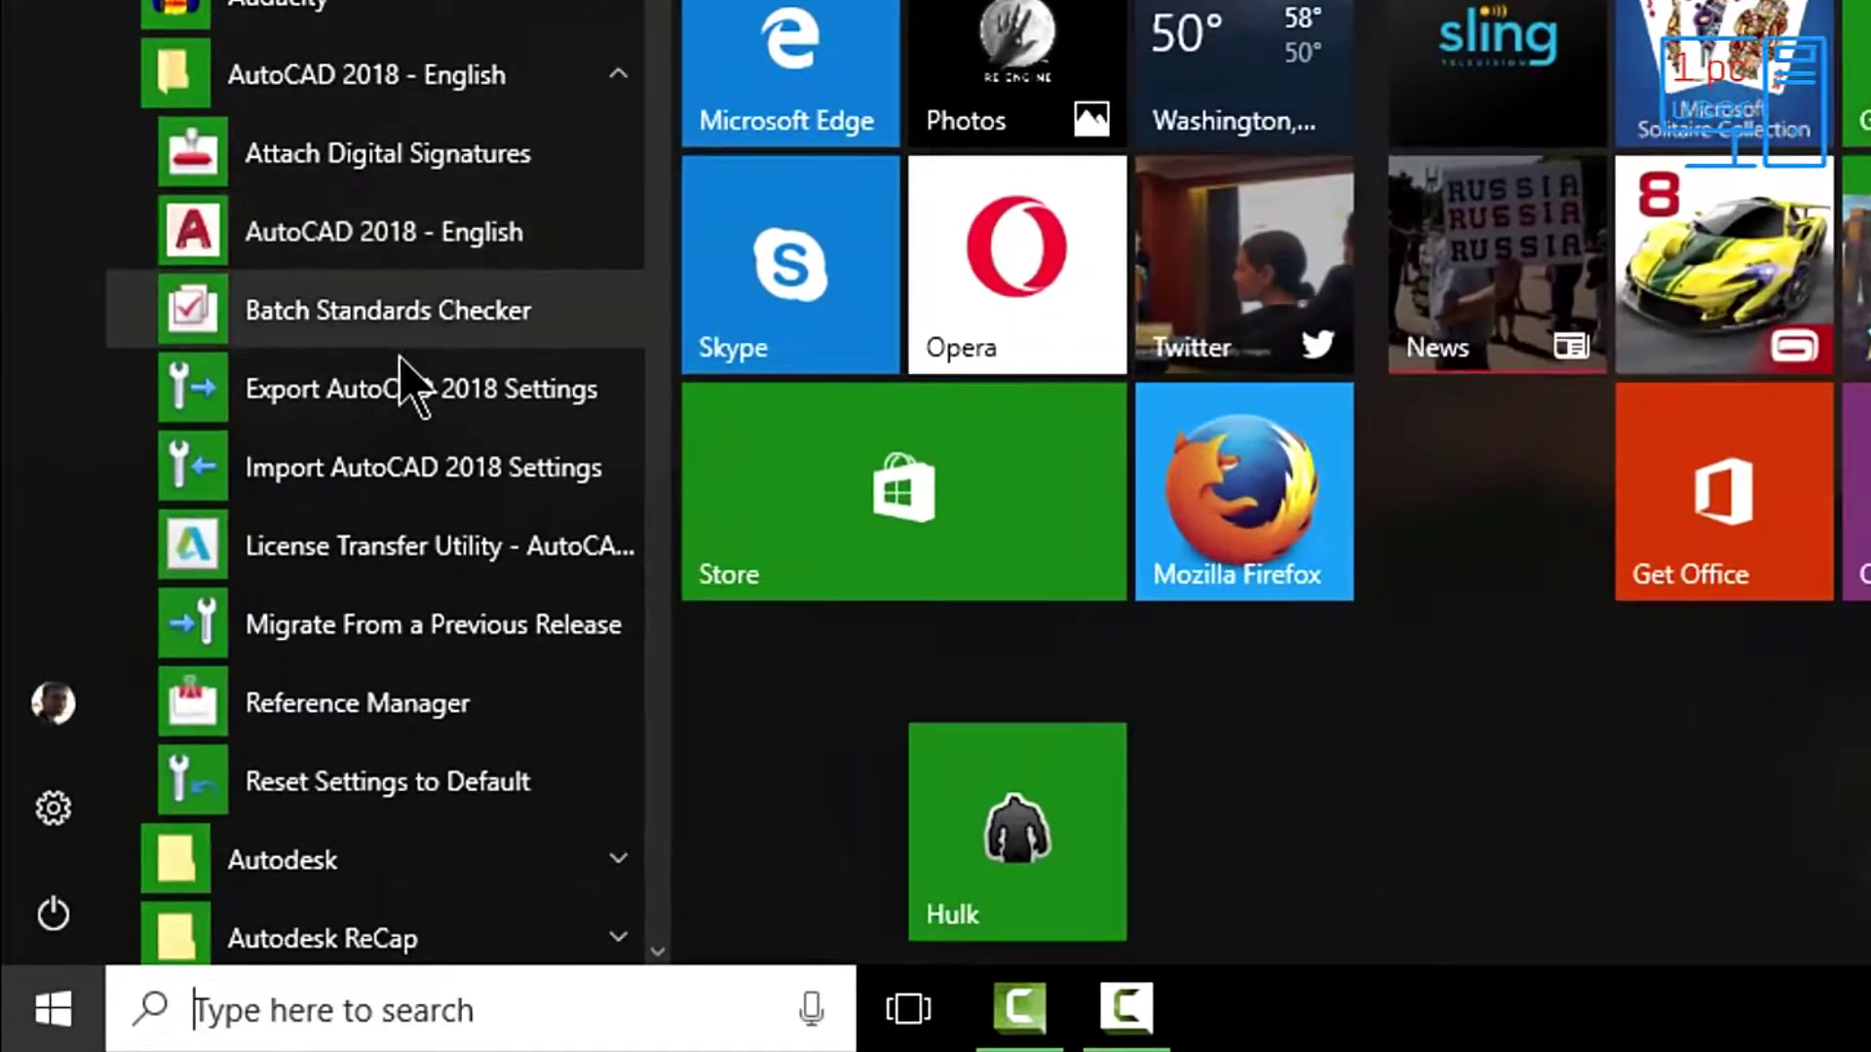
scroll(400, 357, "down", 4)
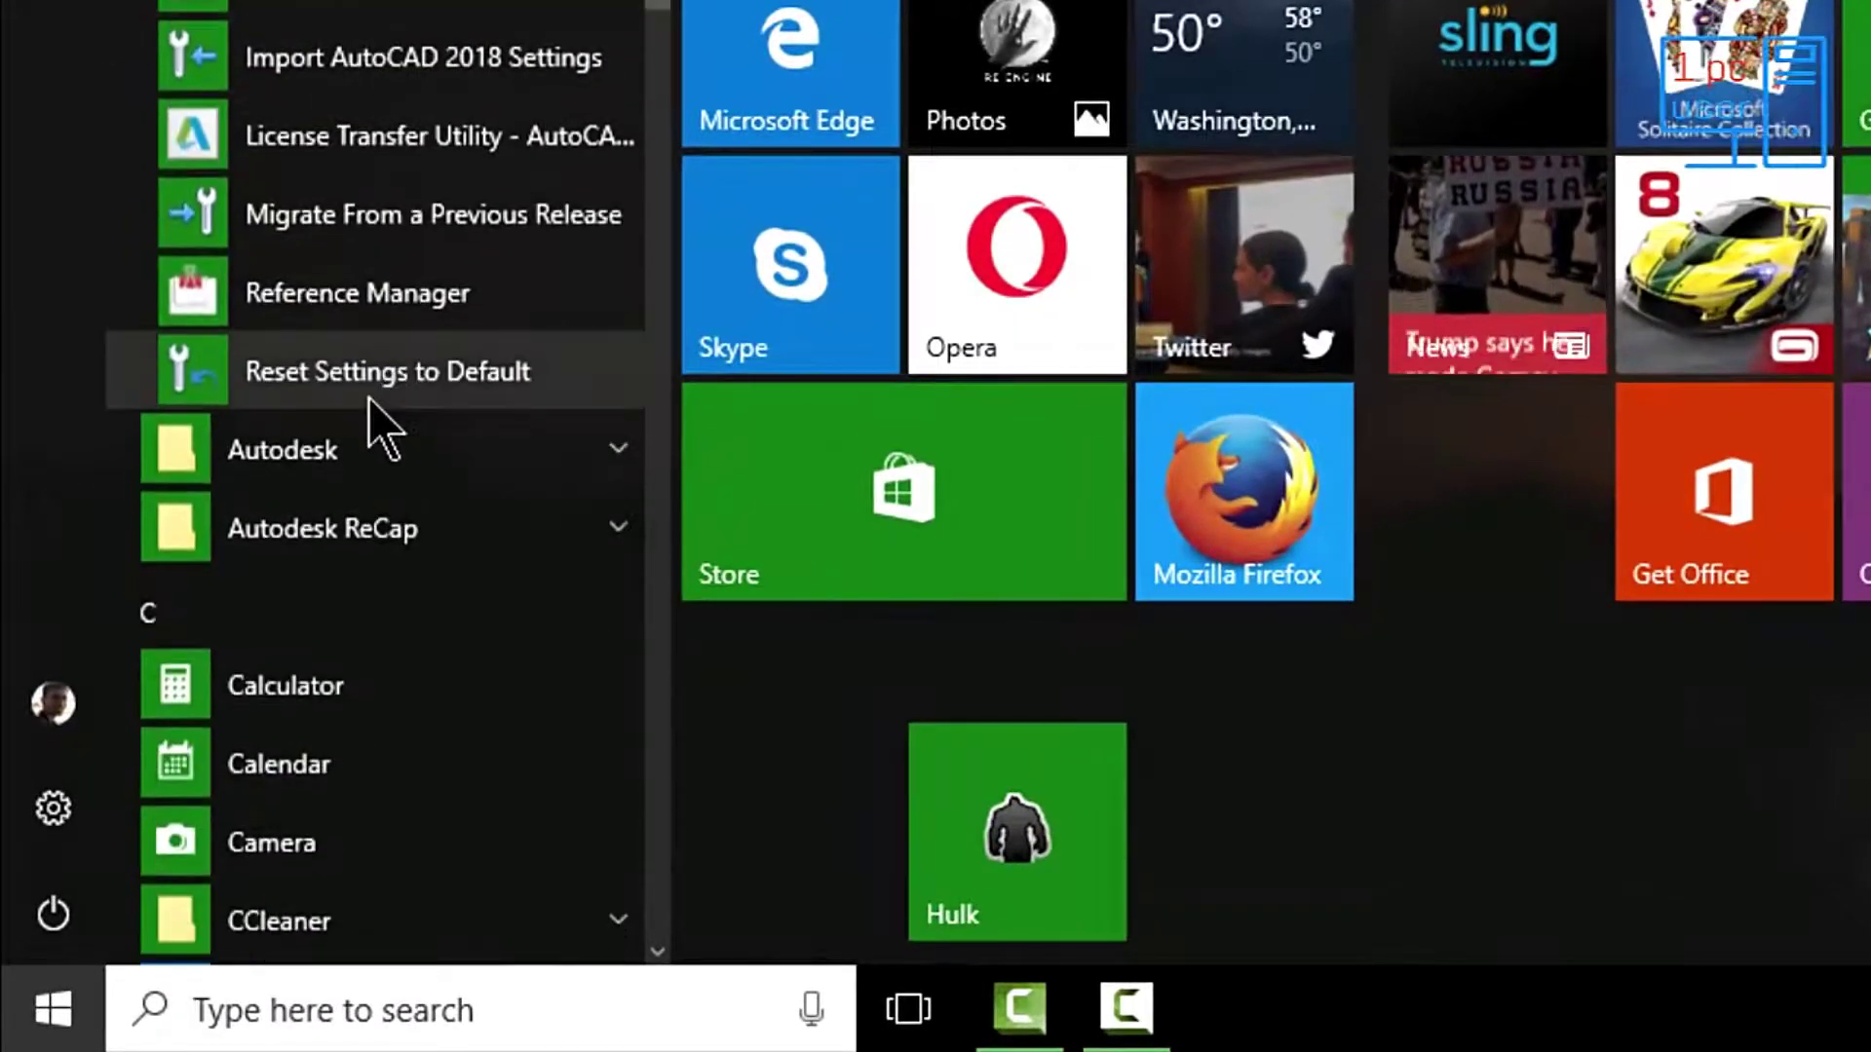
left_click(347, 460)
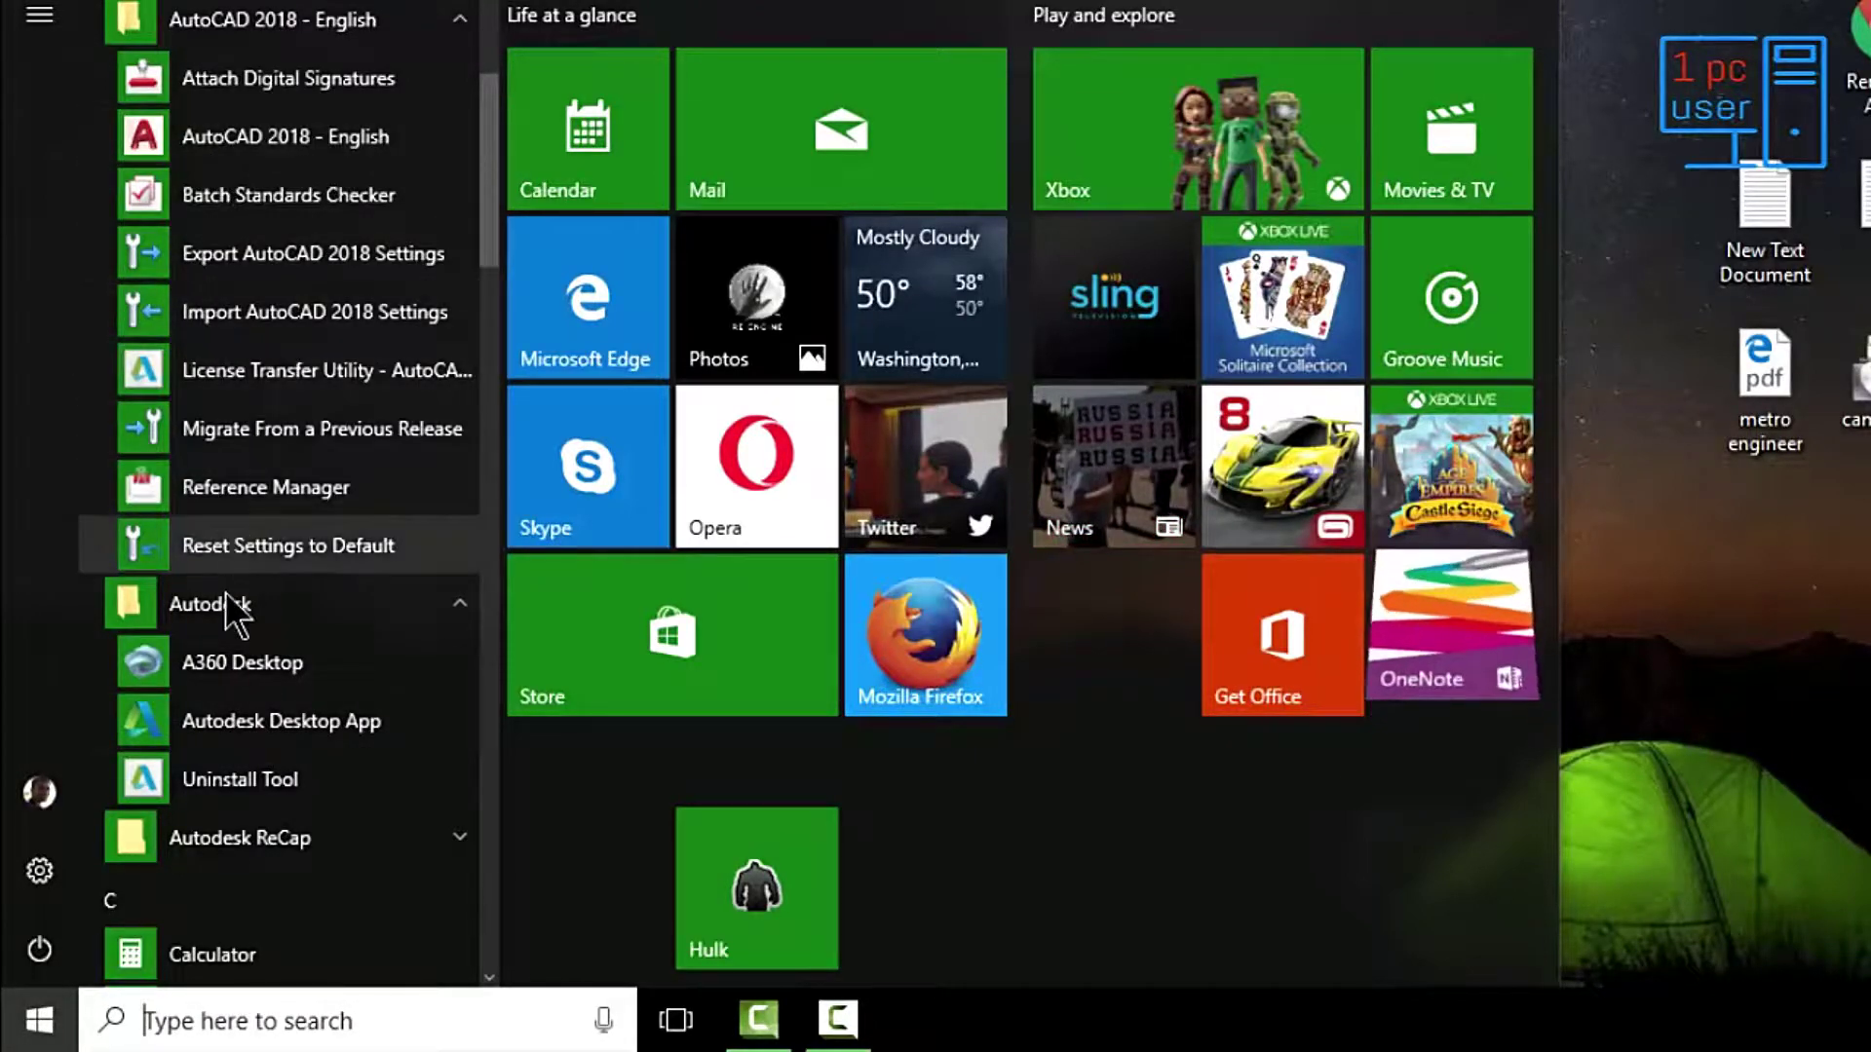
left_click(273, 729)
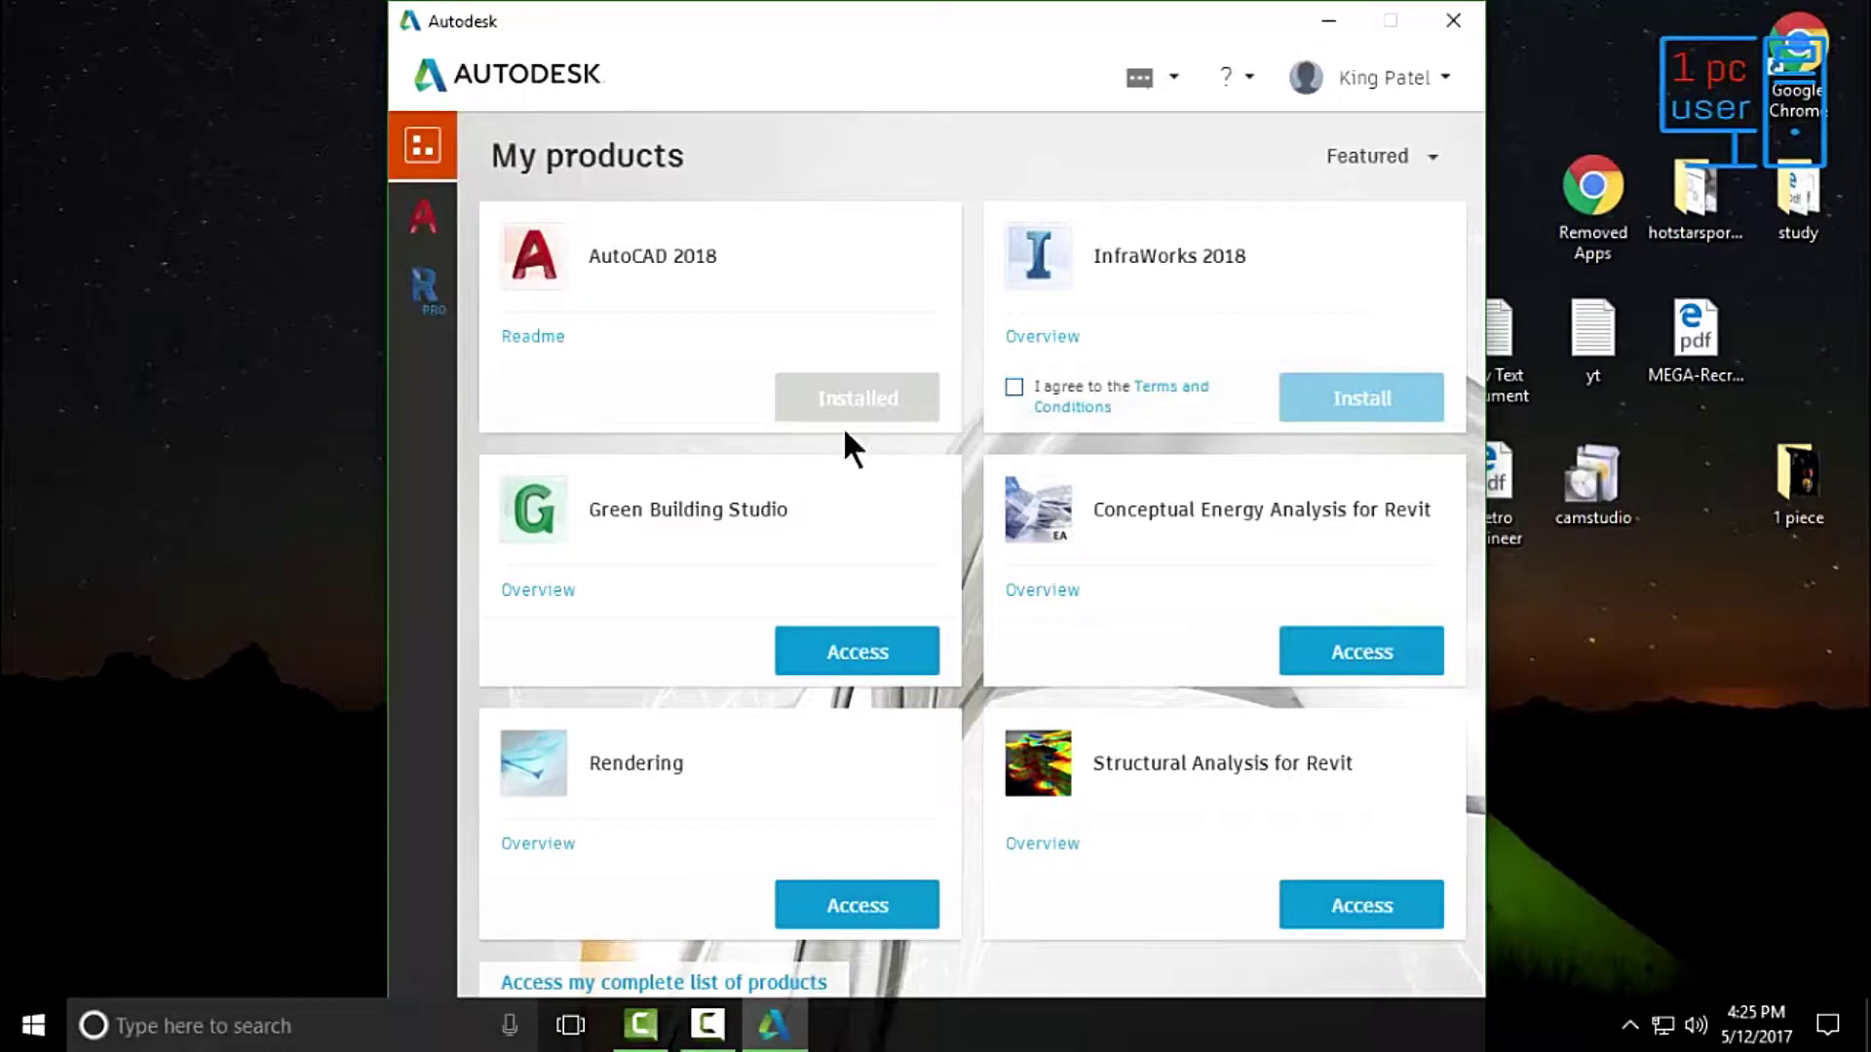
Step: Agree to the InfraWorks 2018 terms and conditions, and close the Autodesk Desktop App without installing it
left_click(1015, 387)
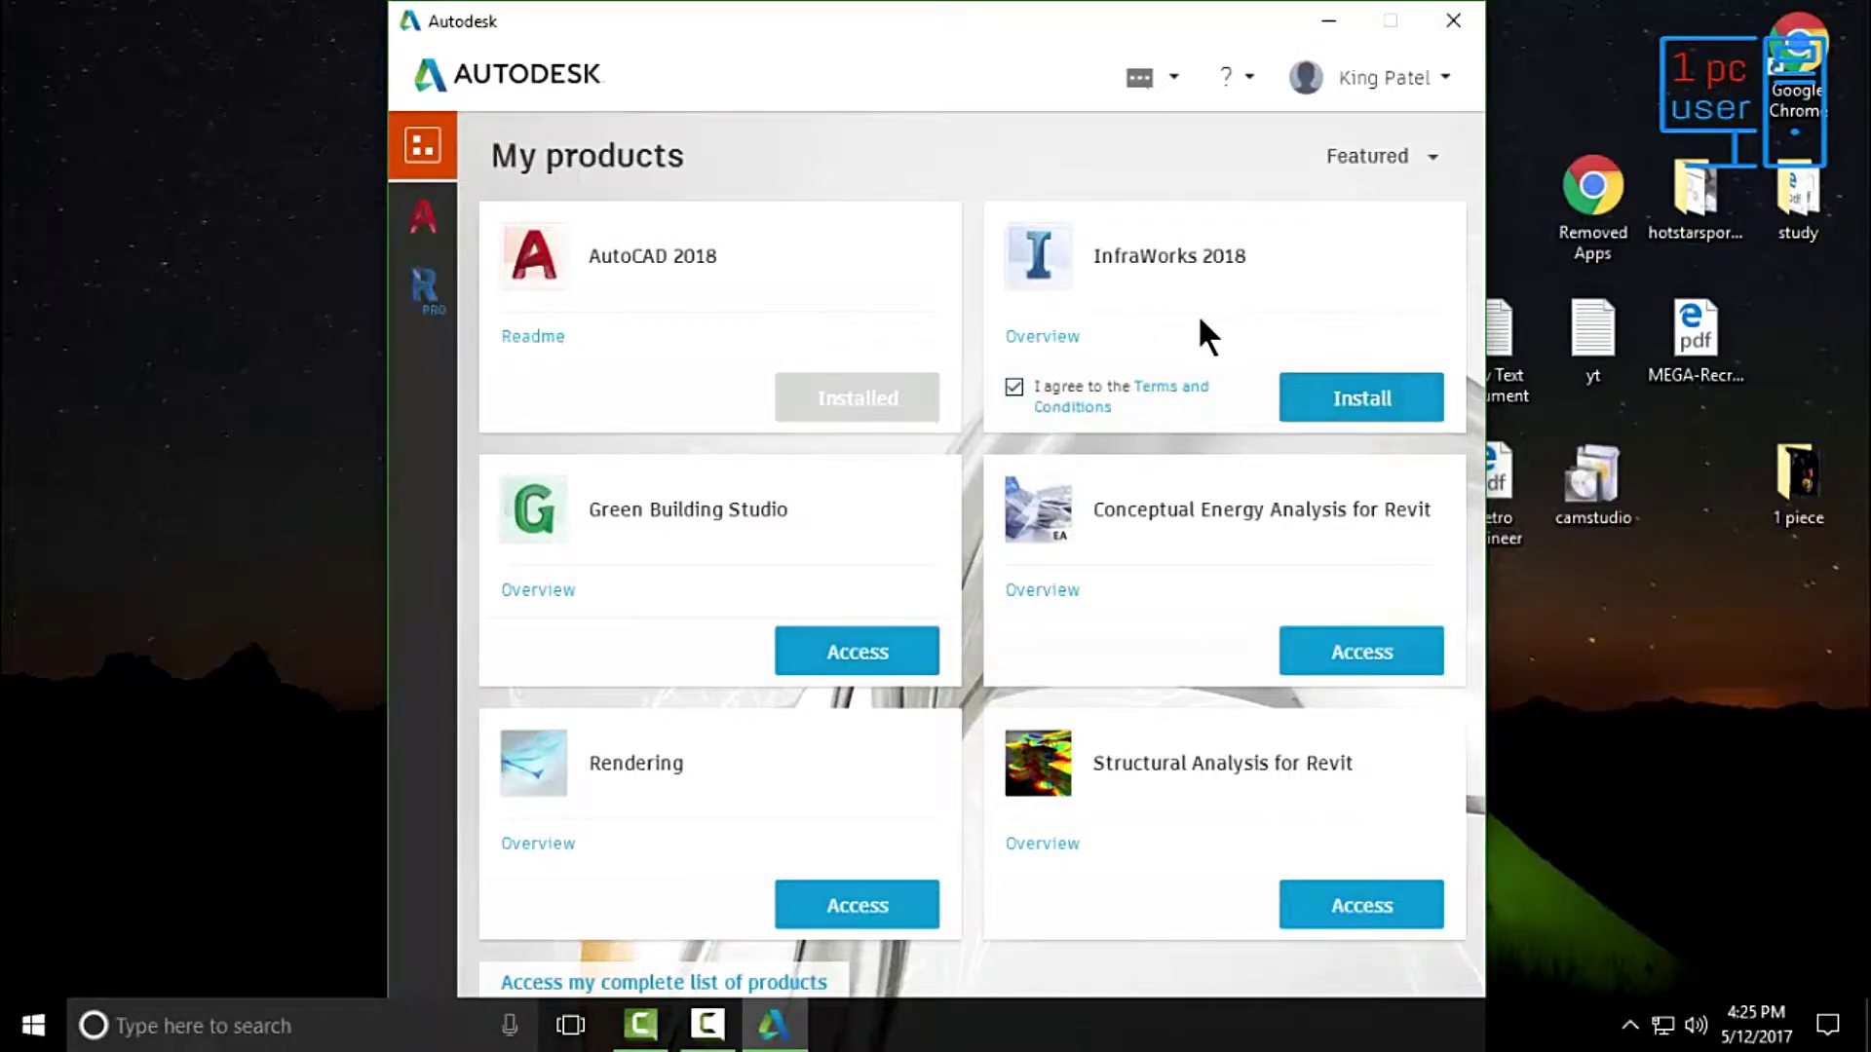
left_click(1452, 19)
Step: Launch AutoCAD 2018 - English from the installed programs
left_click(33, 1025)
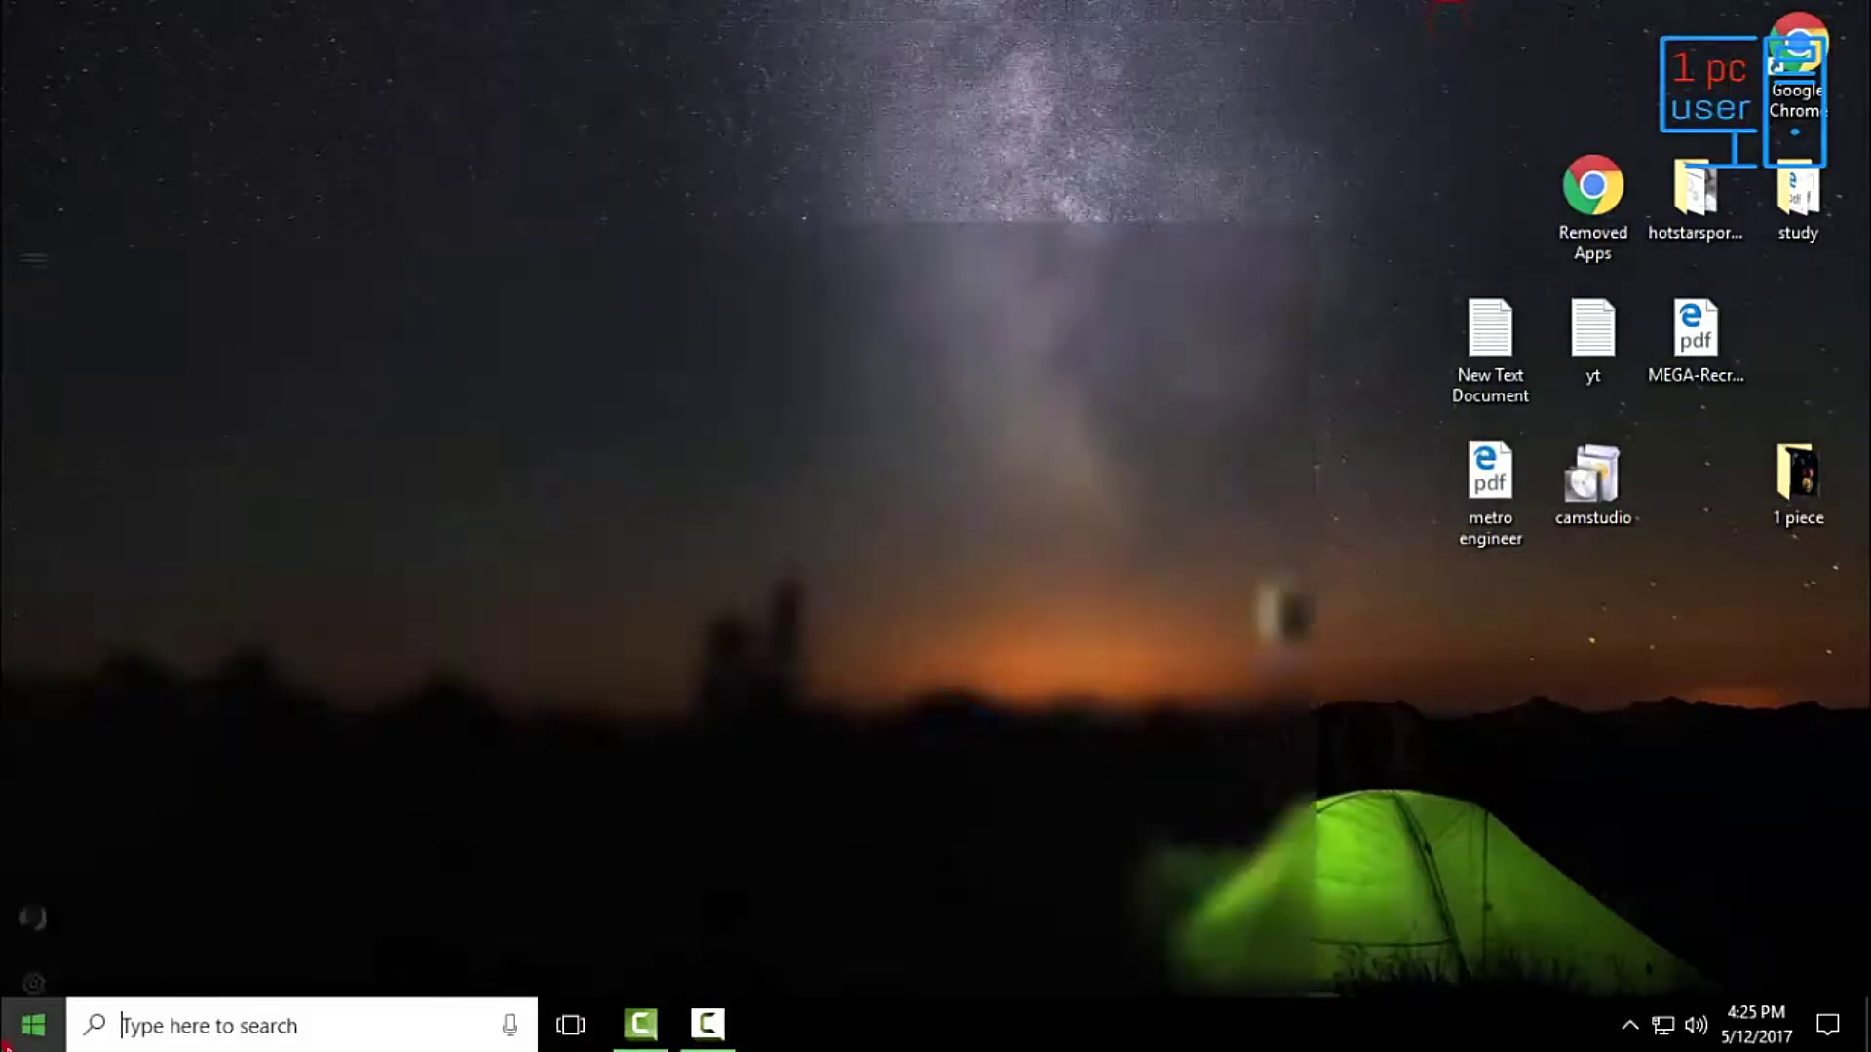
scroll(224, 570, "down", 1)
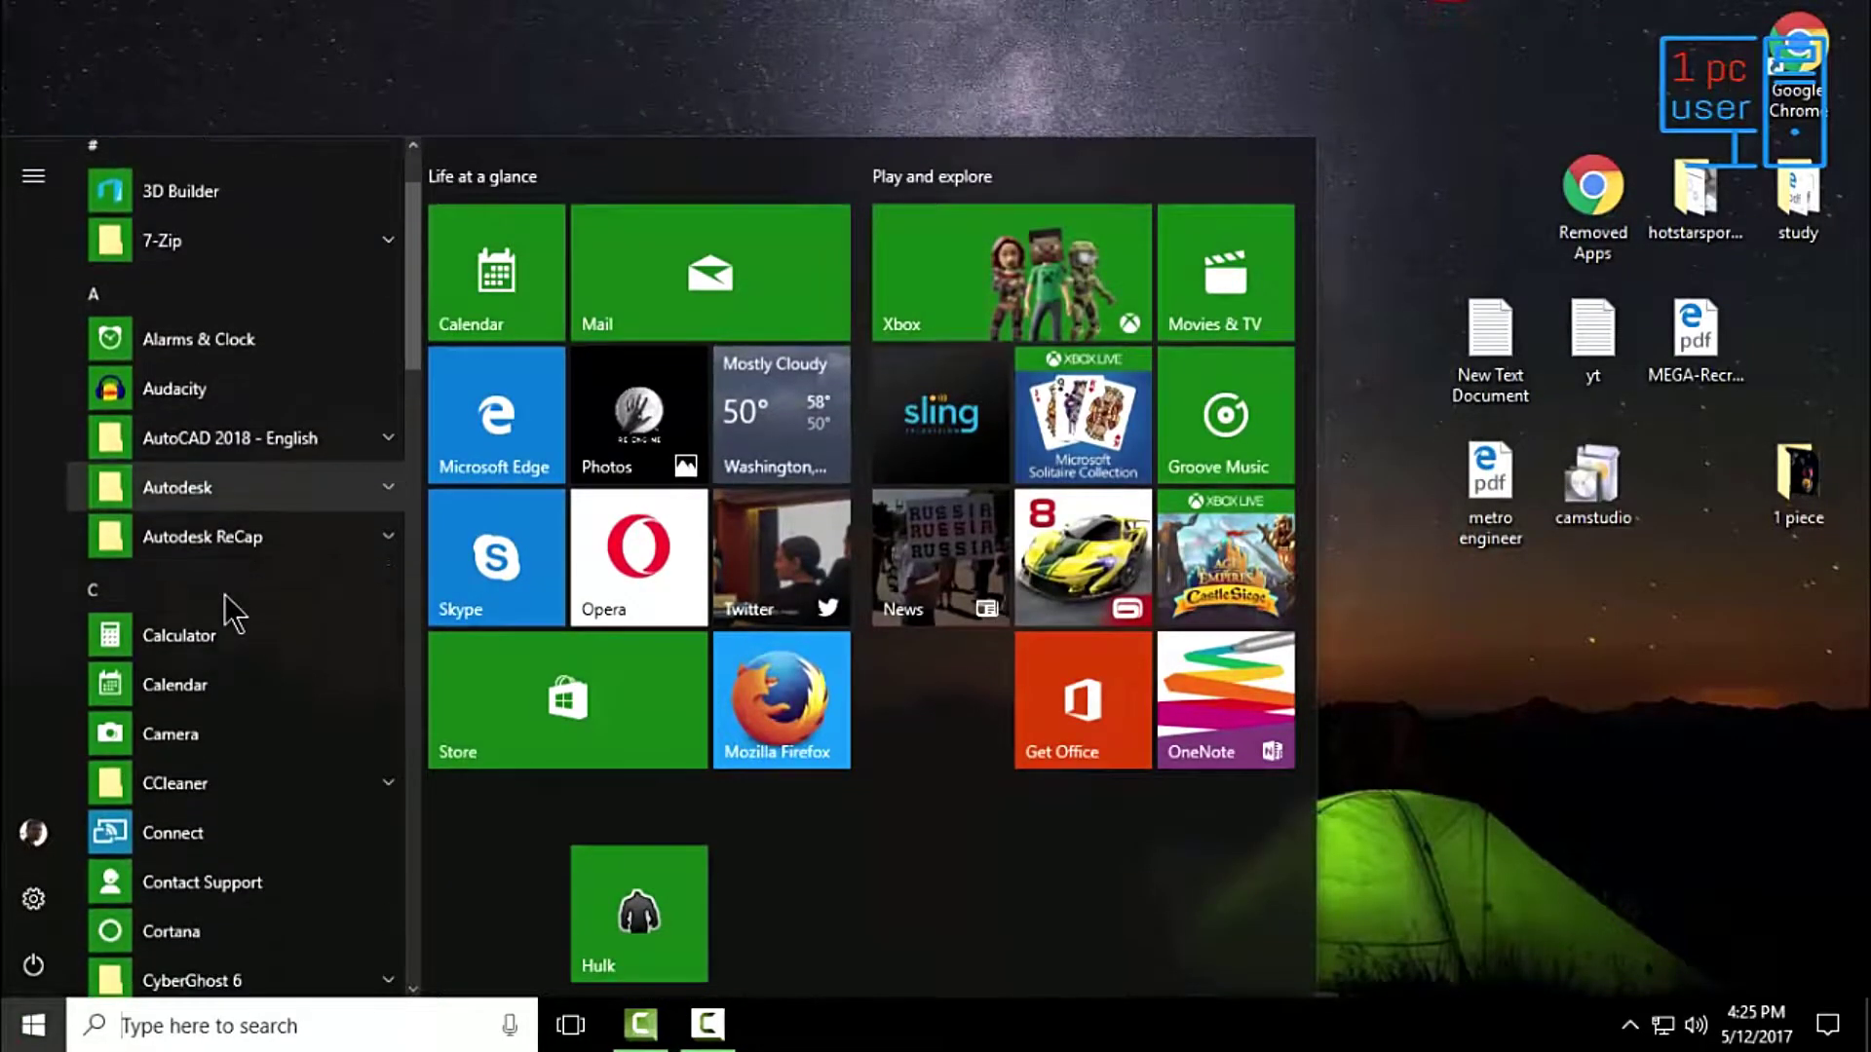
left_click(302, 437)
scroll(351, 823, "down", 1)
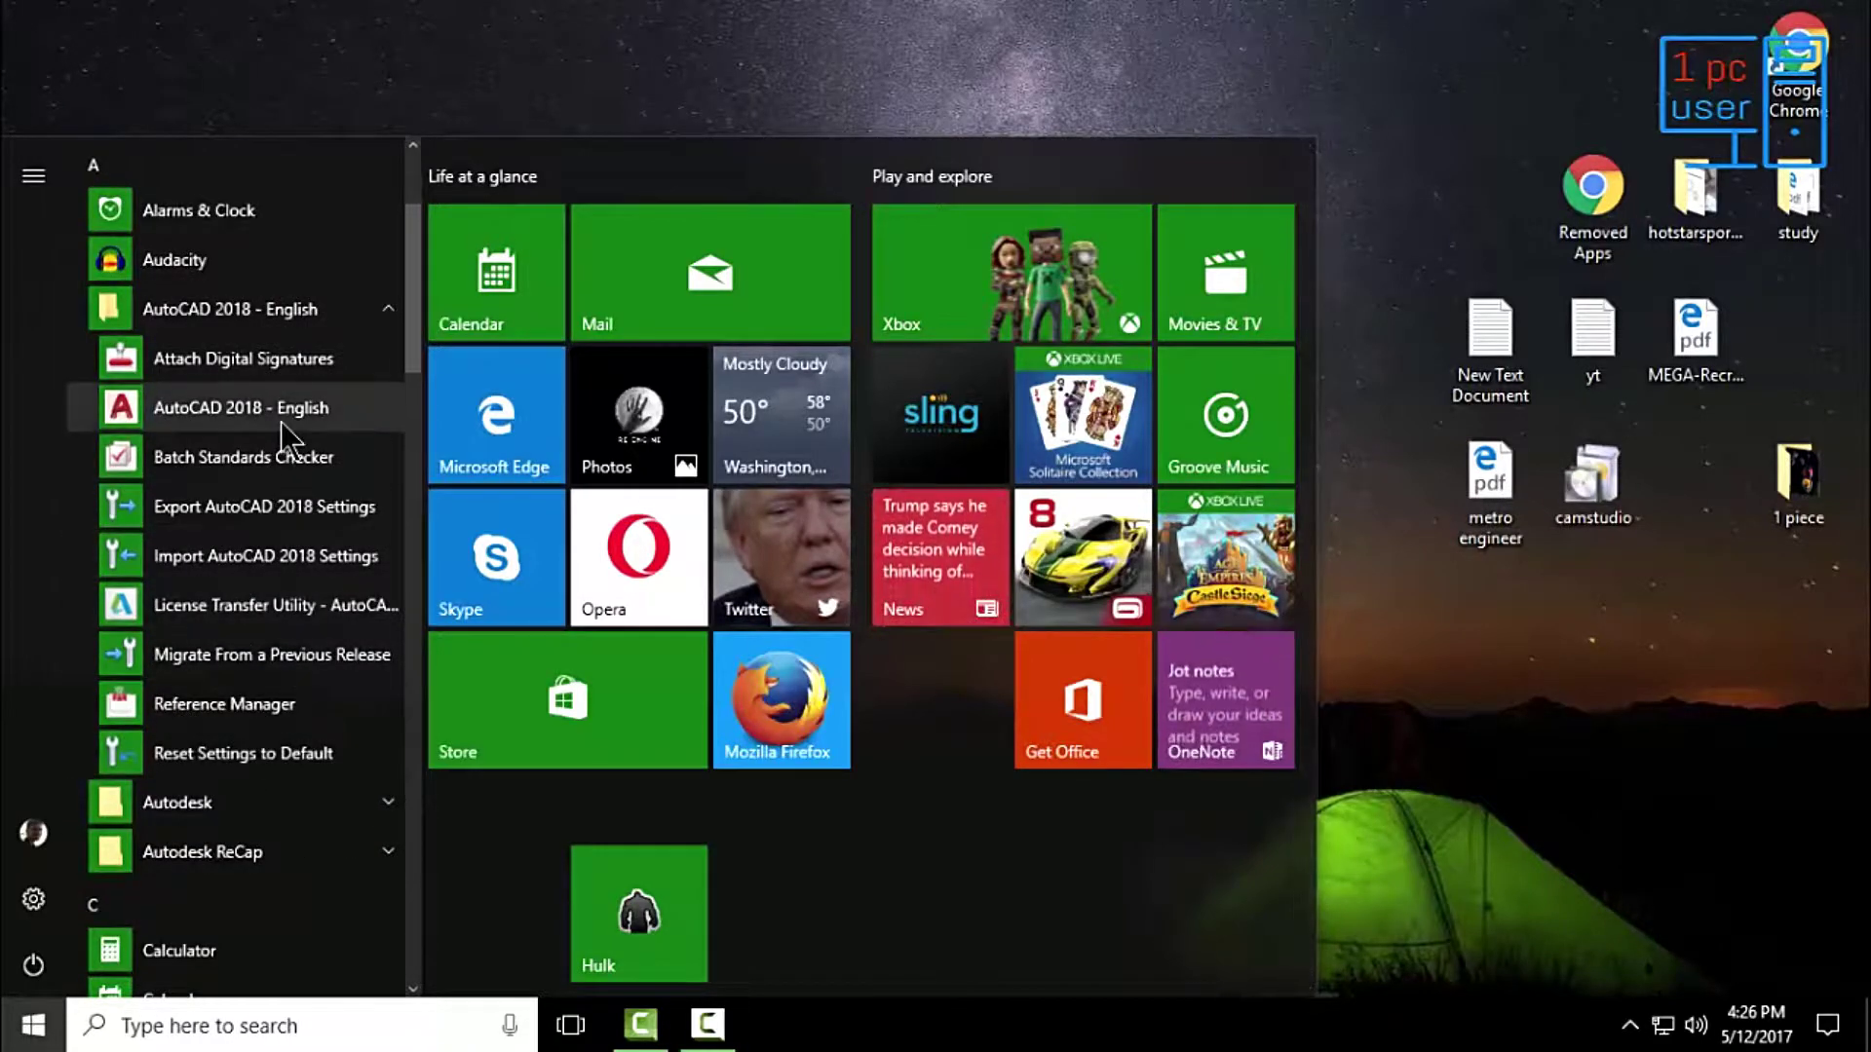
left_click(250, 417)
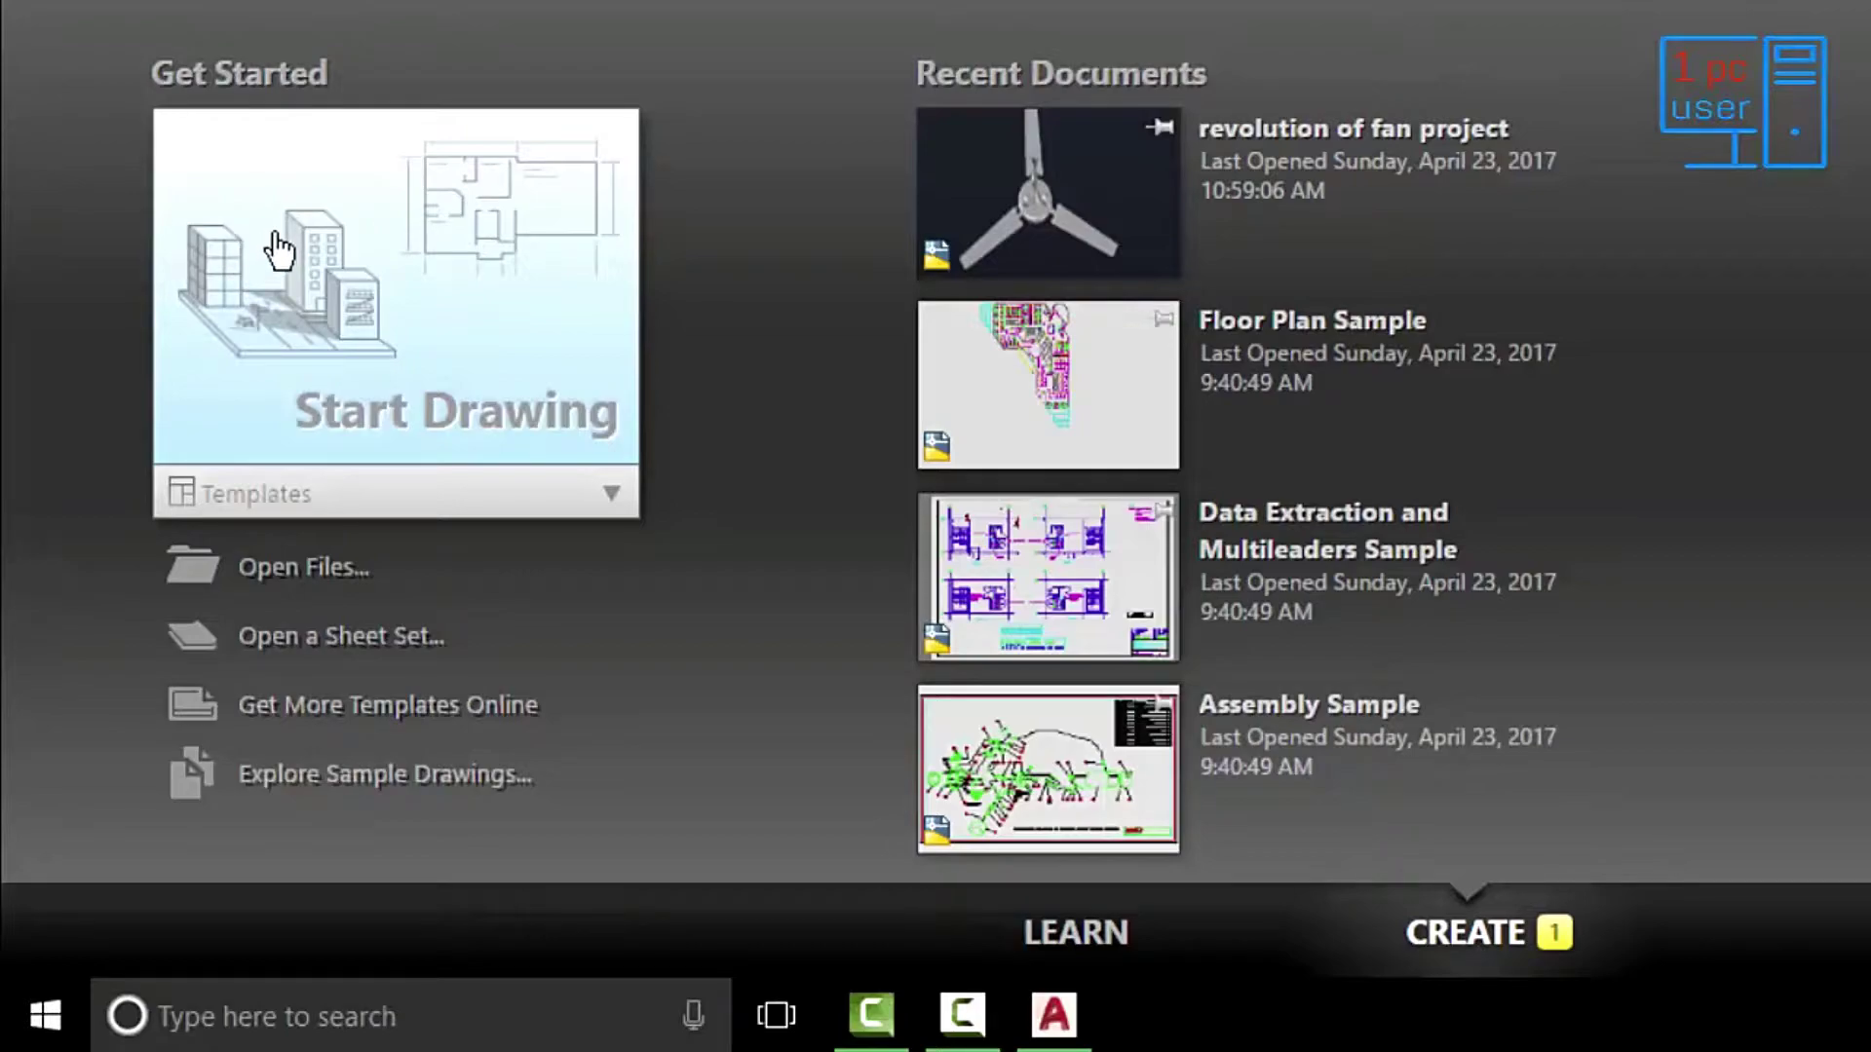
Step: Look through the drawing templates available for starting a drawing, and close the list without choosing one
left_click(614, 497)
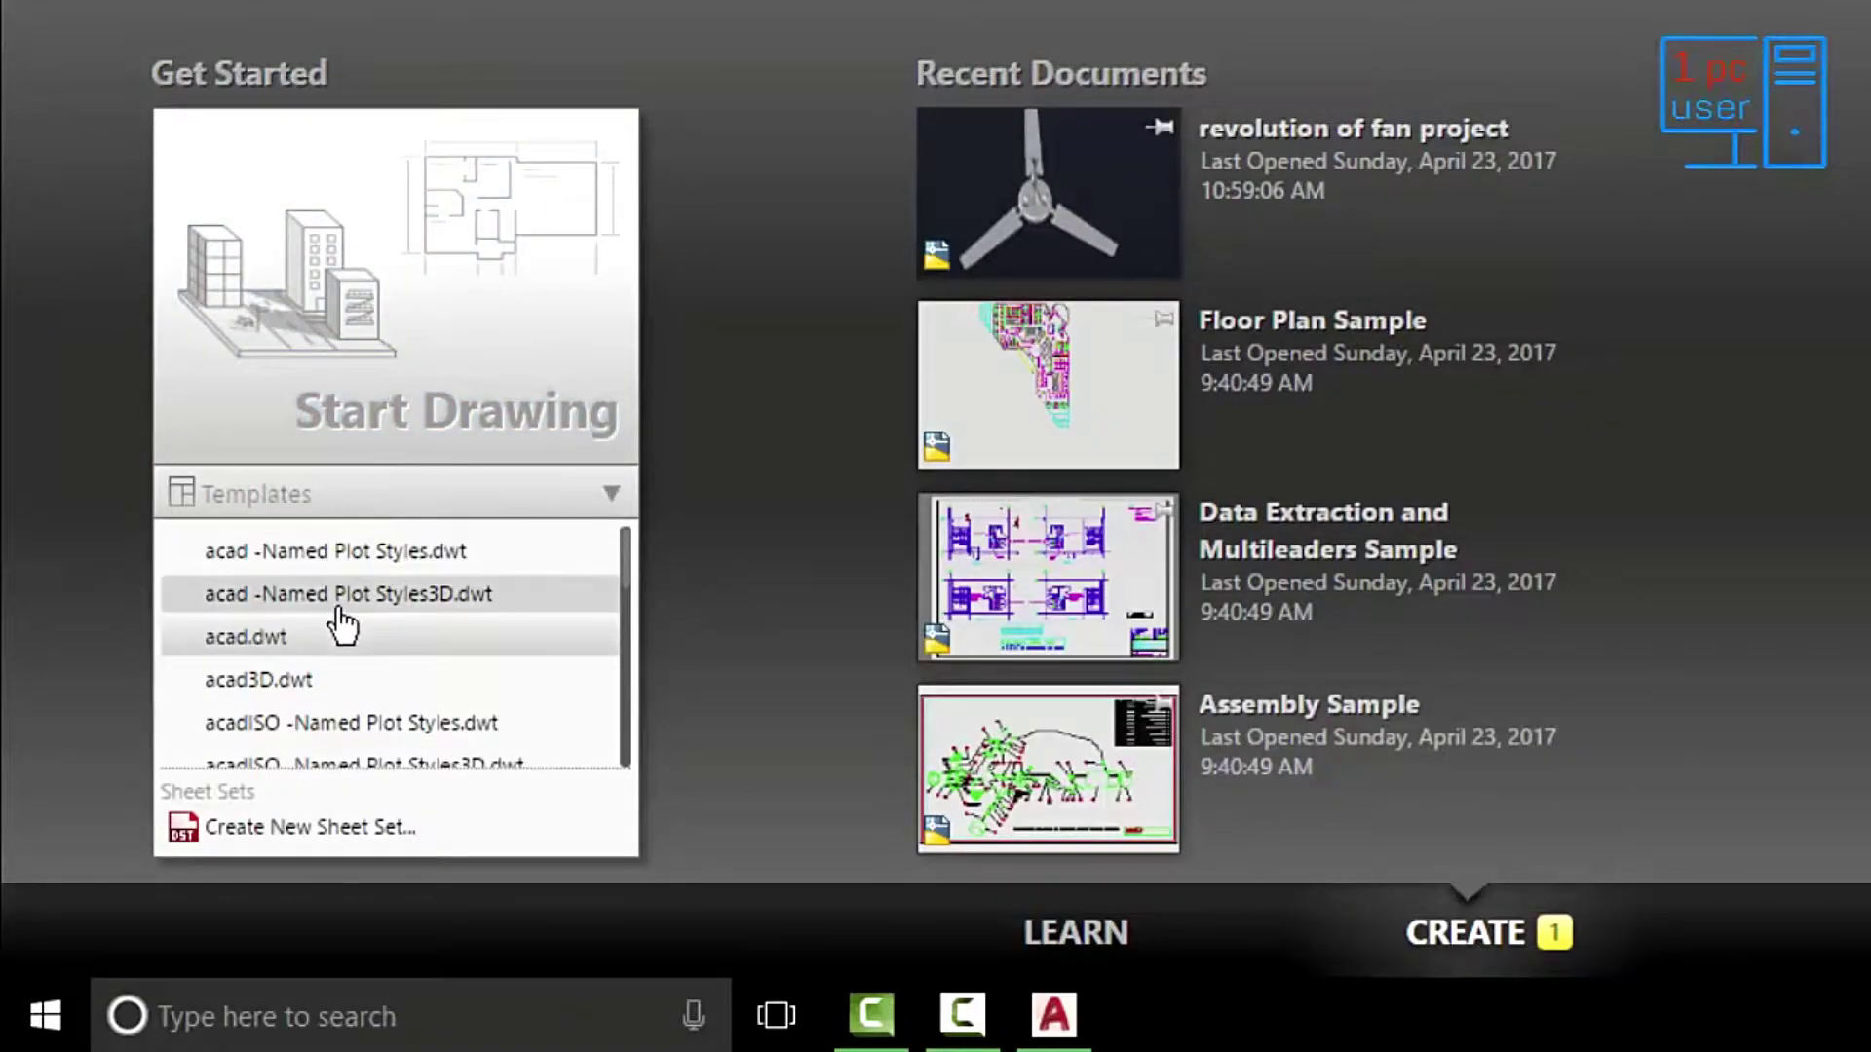
scroll(516, 619, "down", 1)
scroll(516, 619, "down", 5)
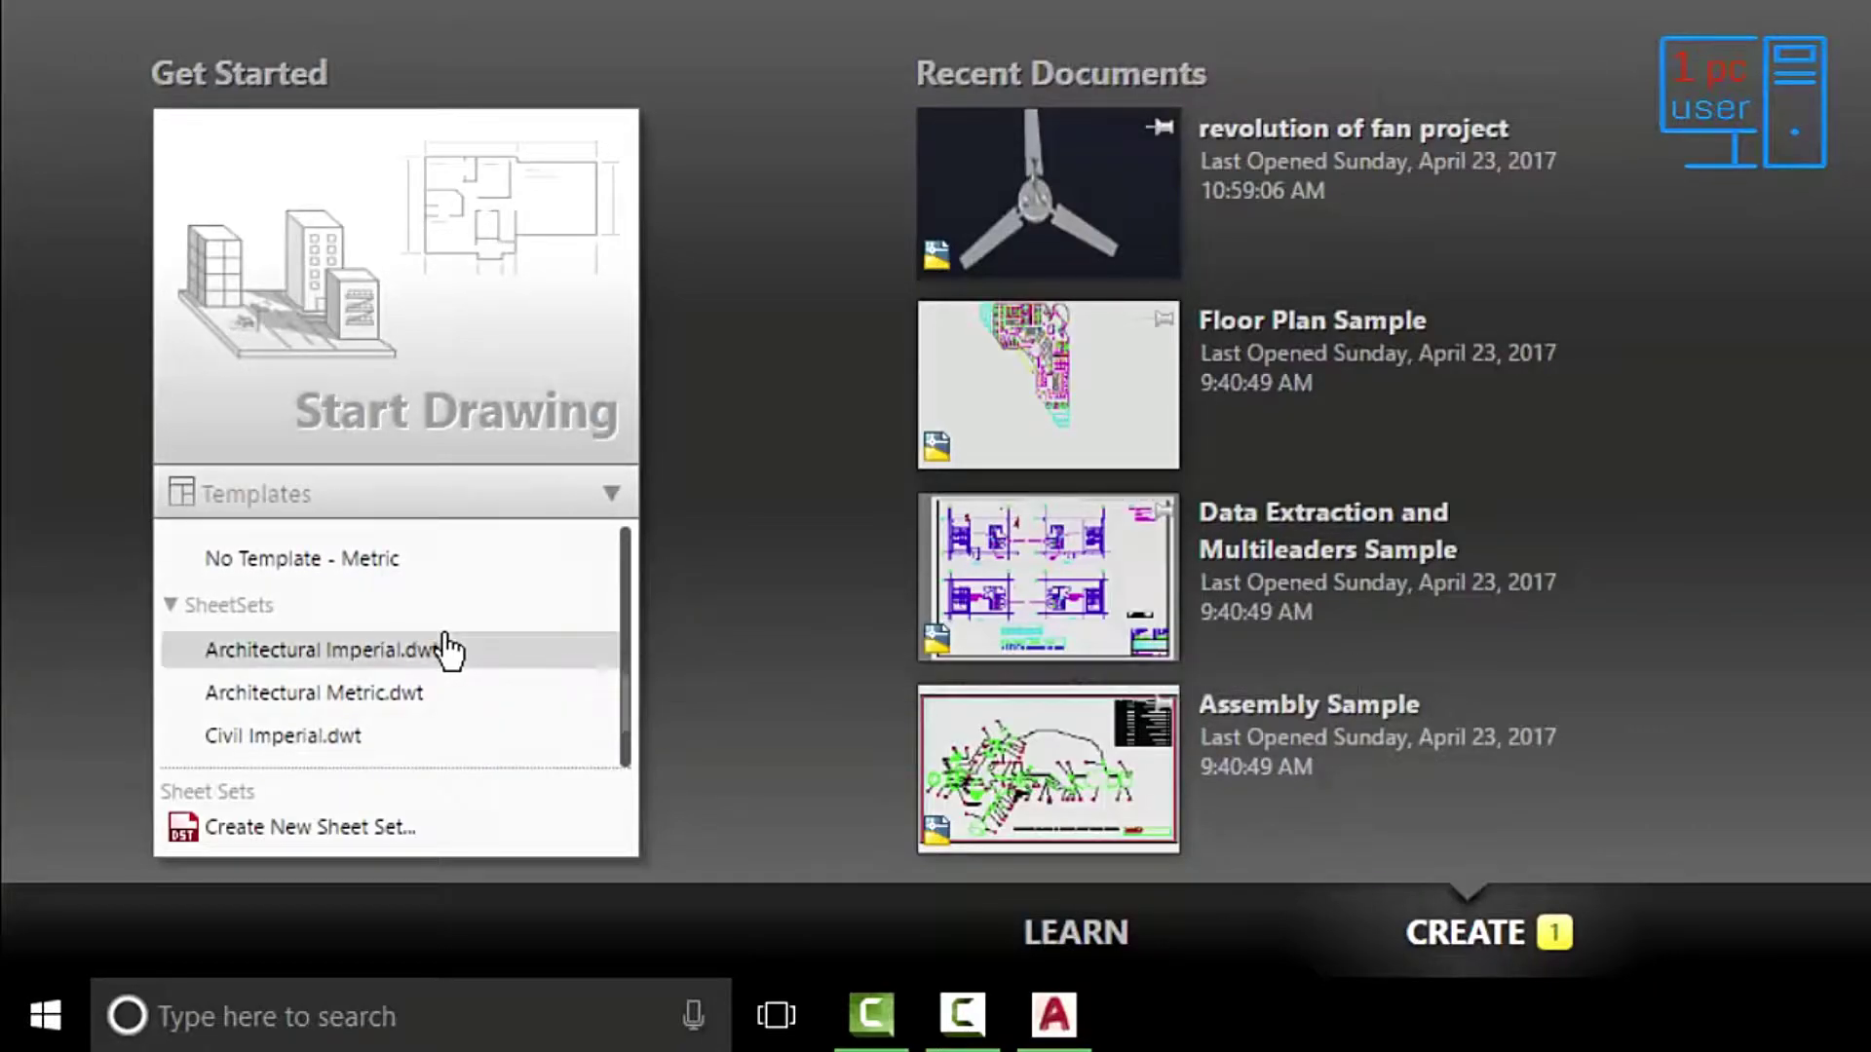
scroll(429, 644, "up", 5)
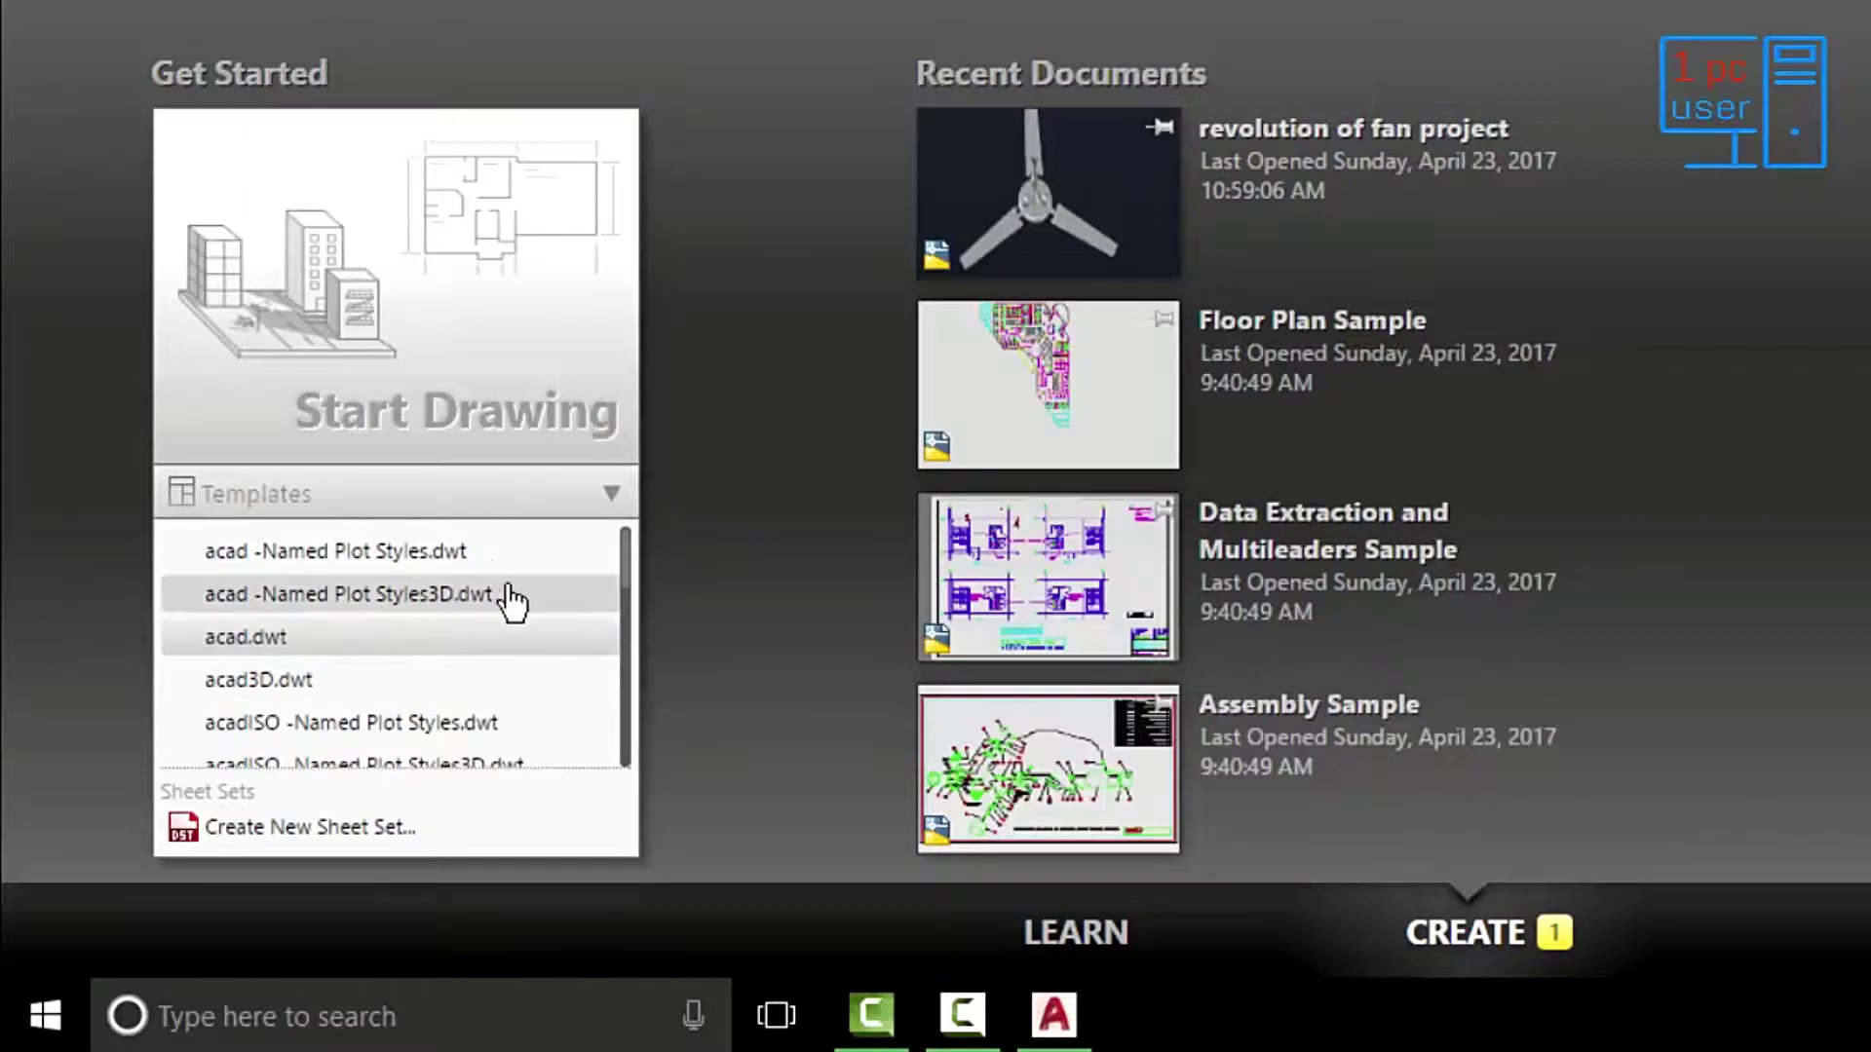
left_click(18, 299)
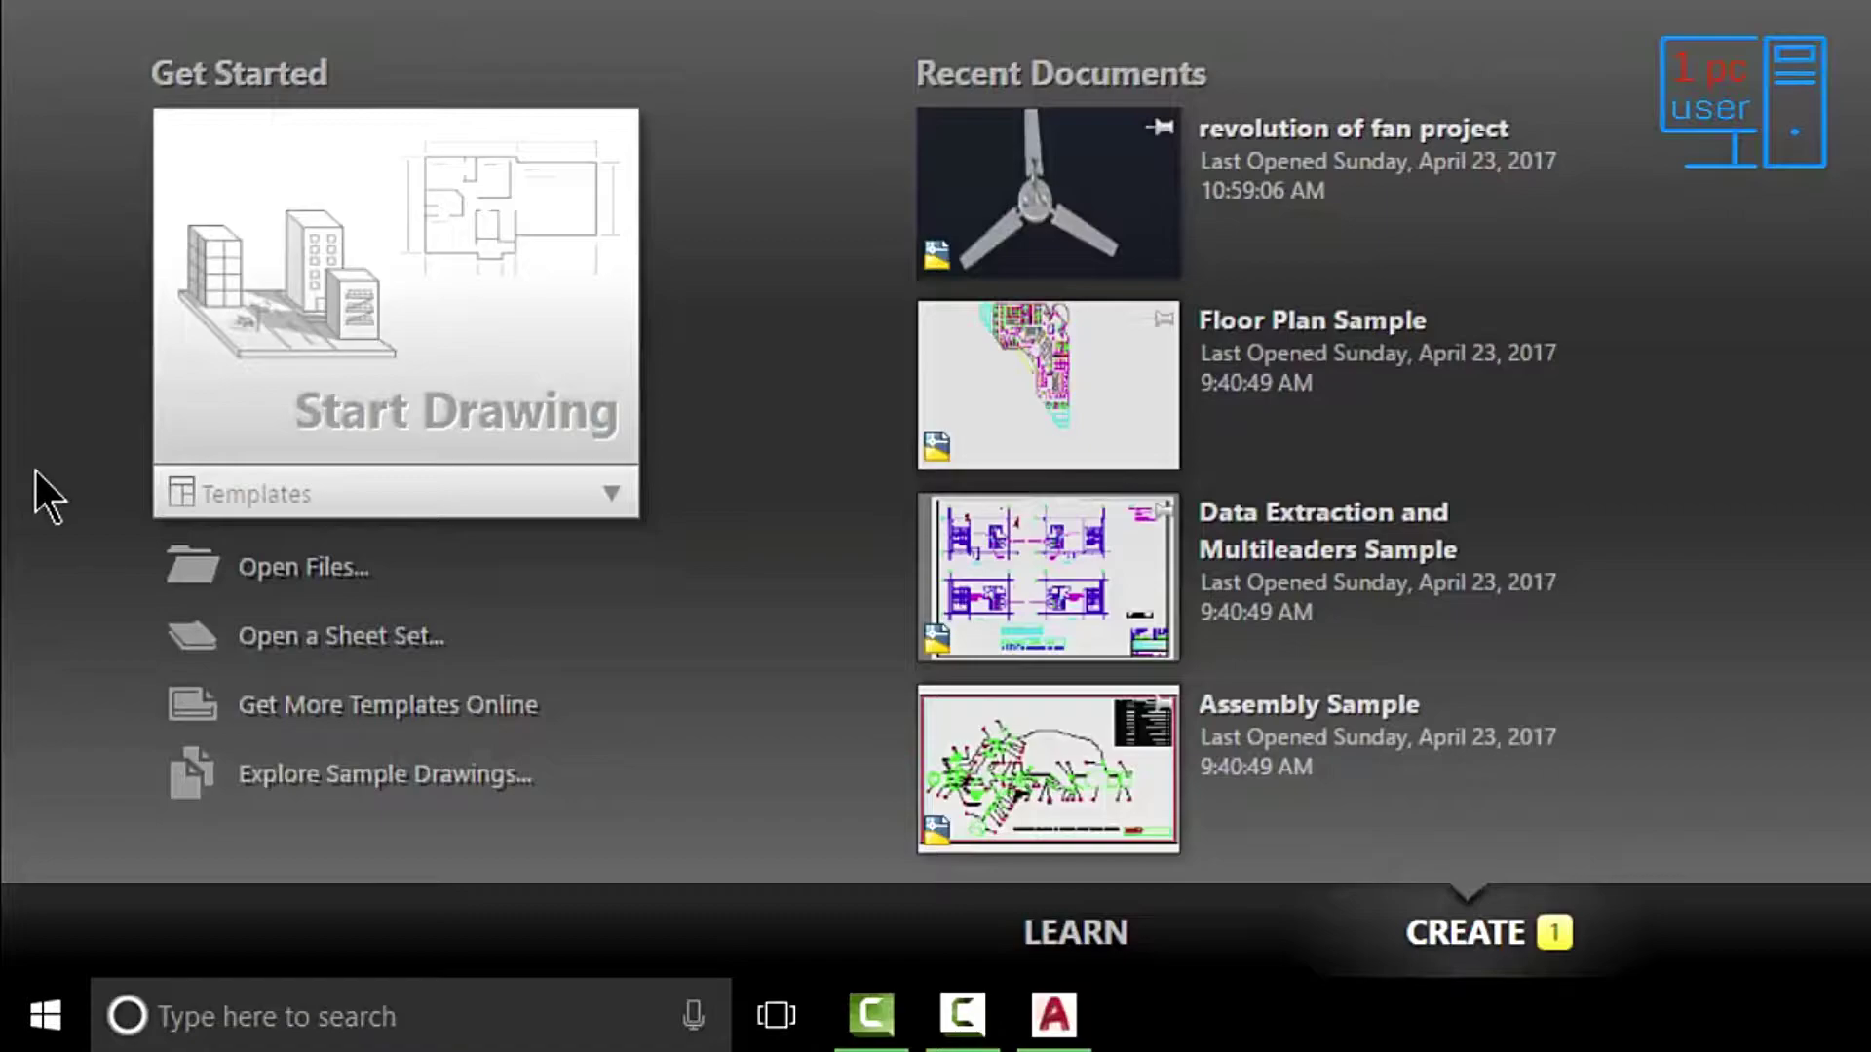
Step: Look at the file selection dialog for opening an existing drawing, and cancel it
left_click(298, 575)
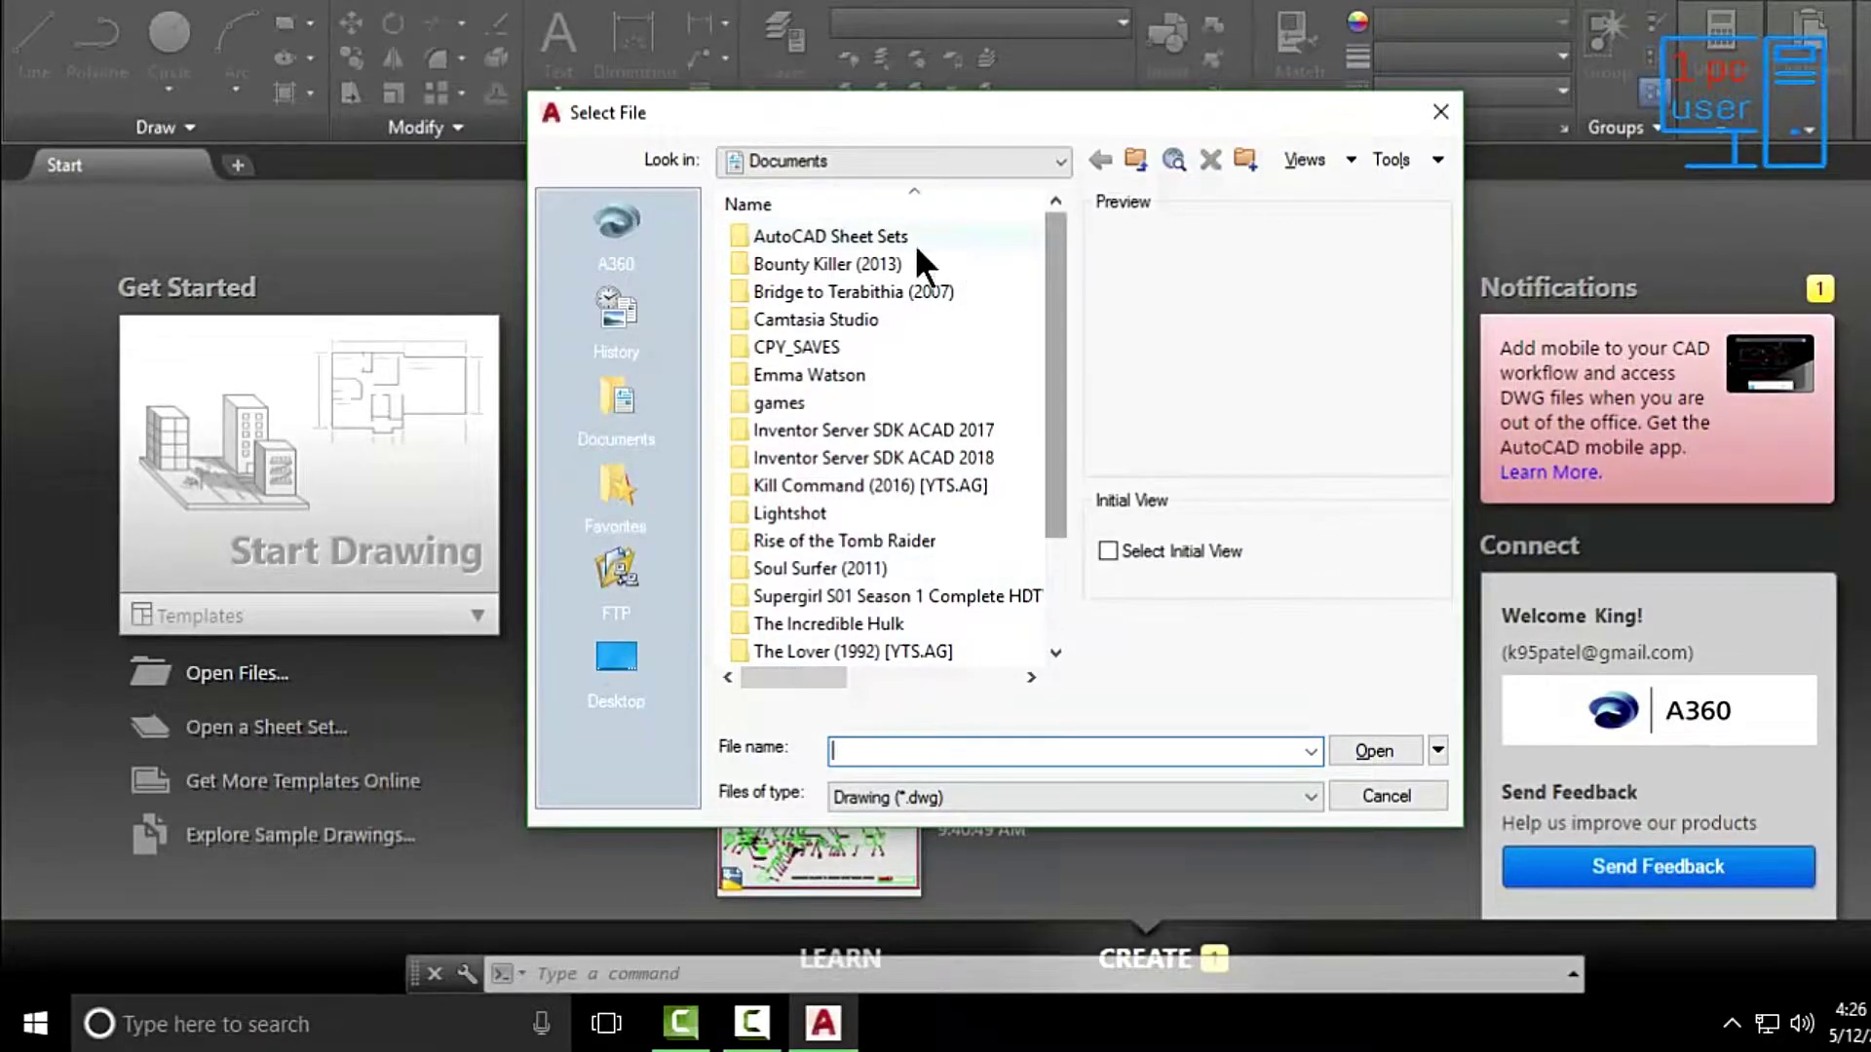
left_click(1365, 797)
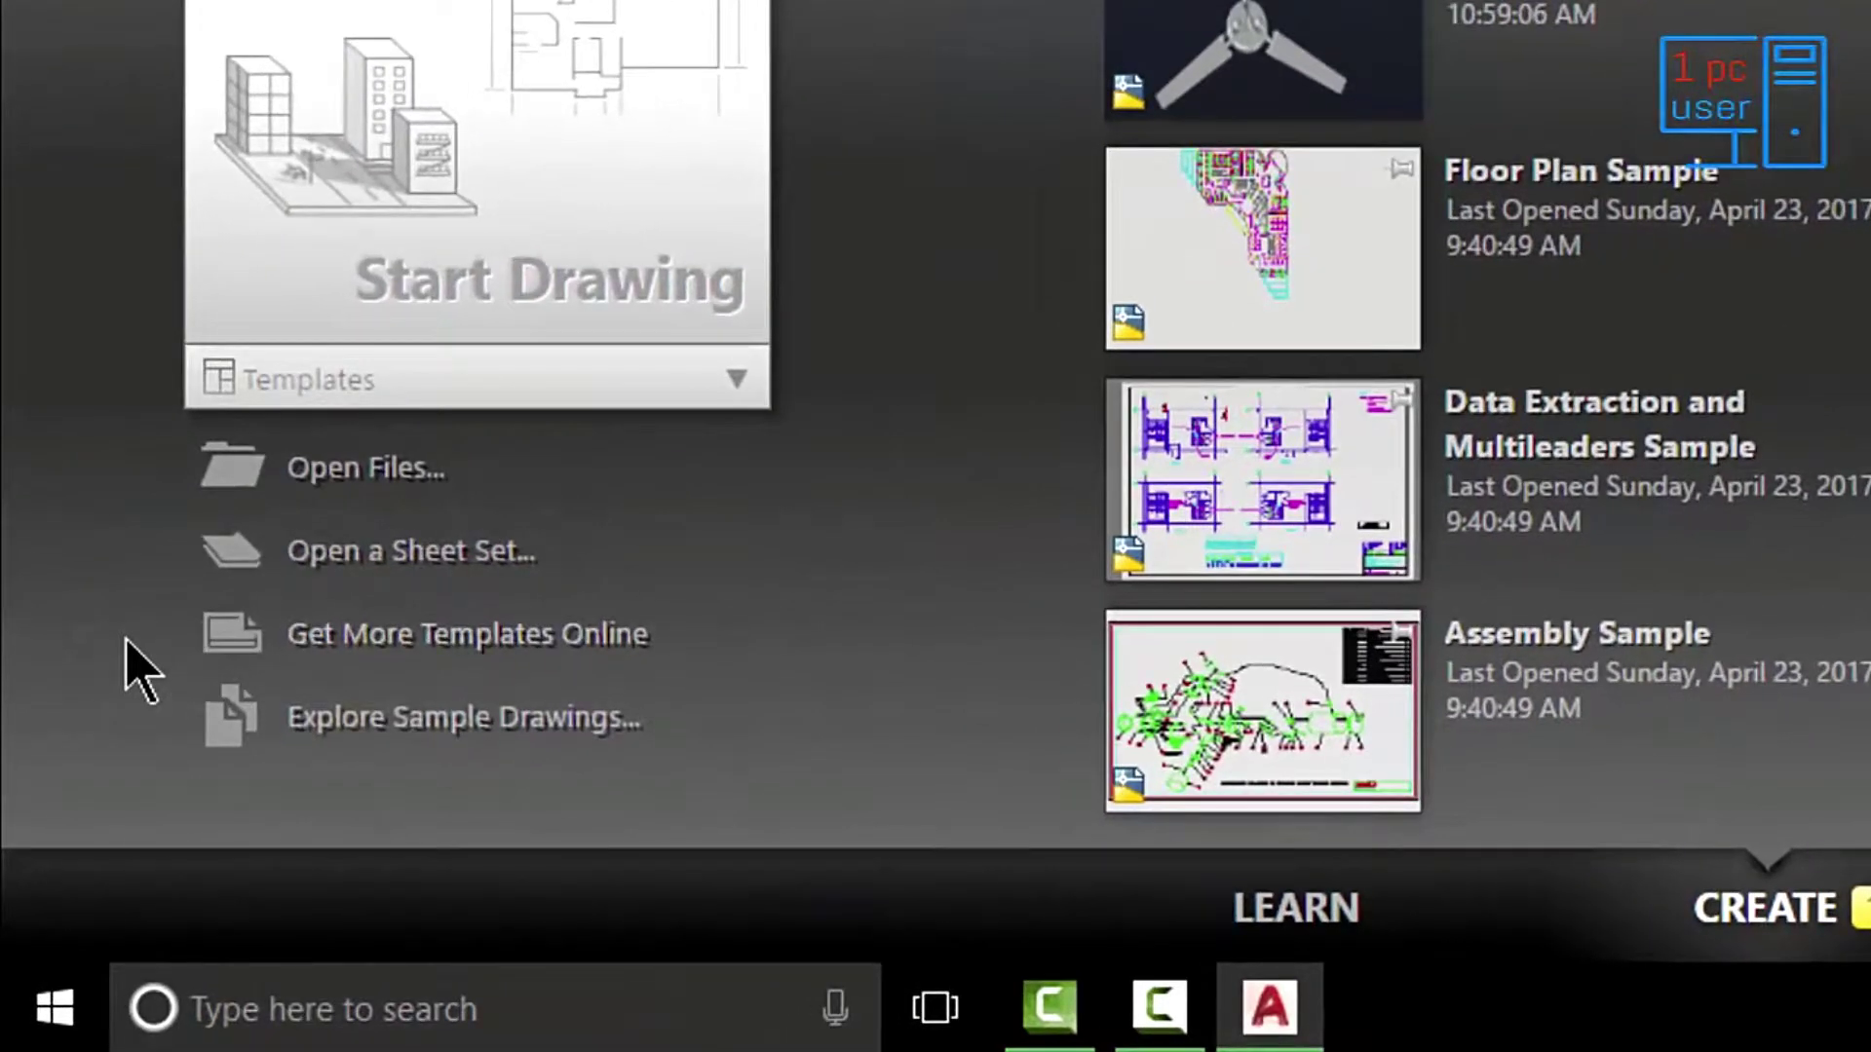
Step: View the online AutoCAD 2018 Templates page in Chrome, declining the feedback survey, and close the browser
left_click(733, 388)
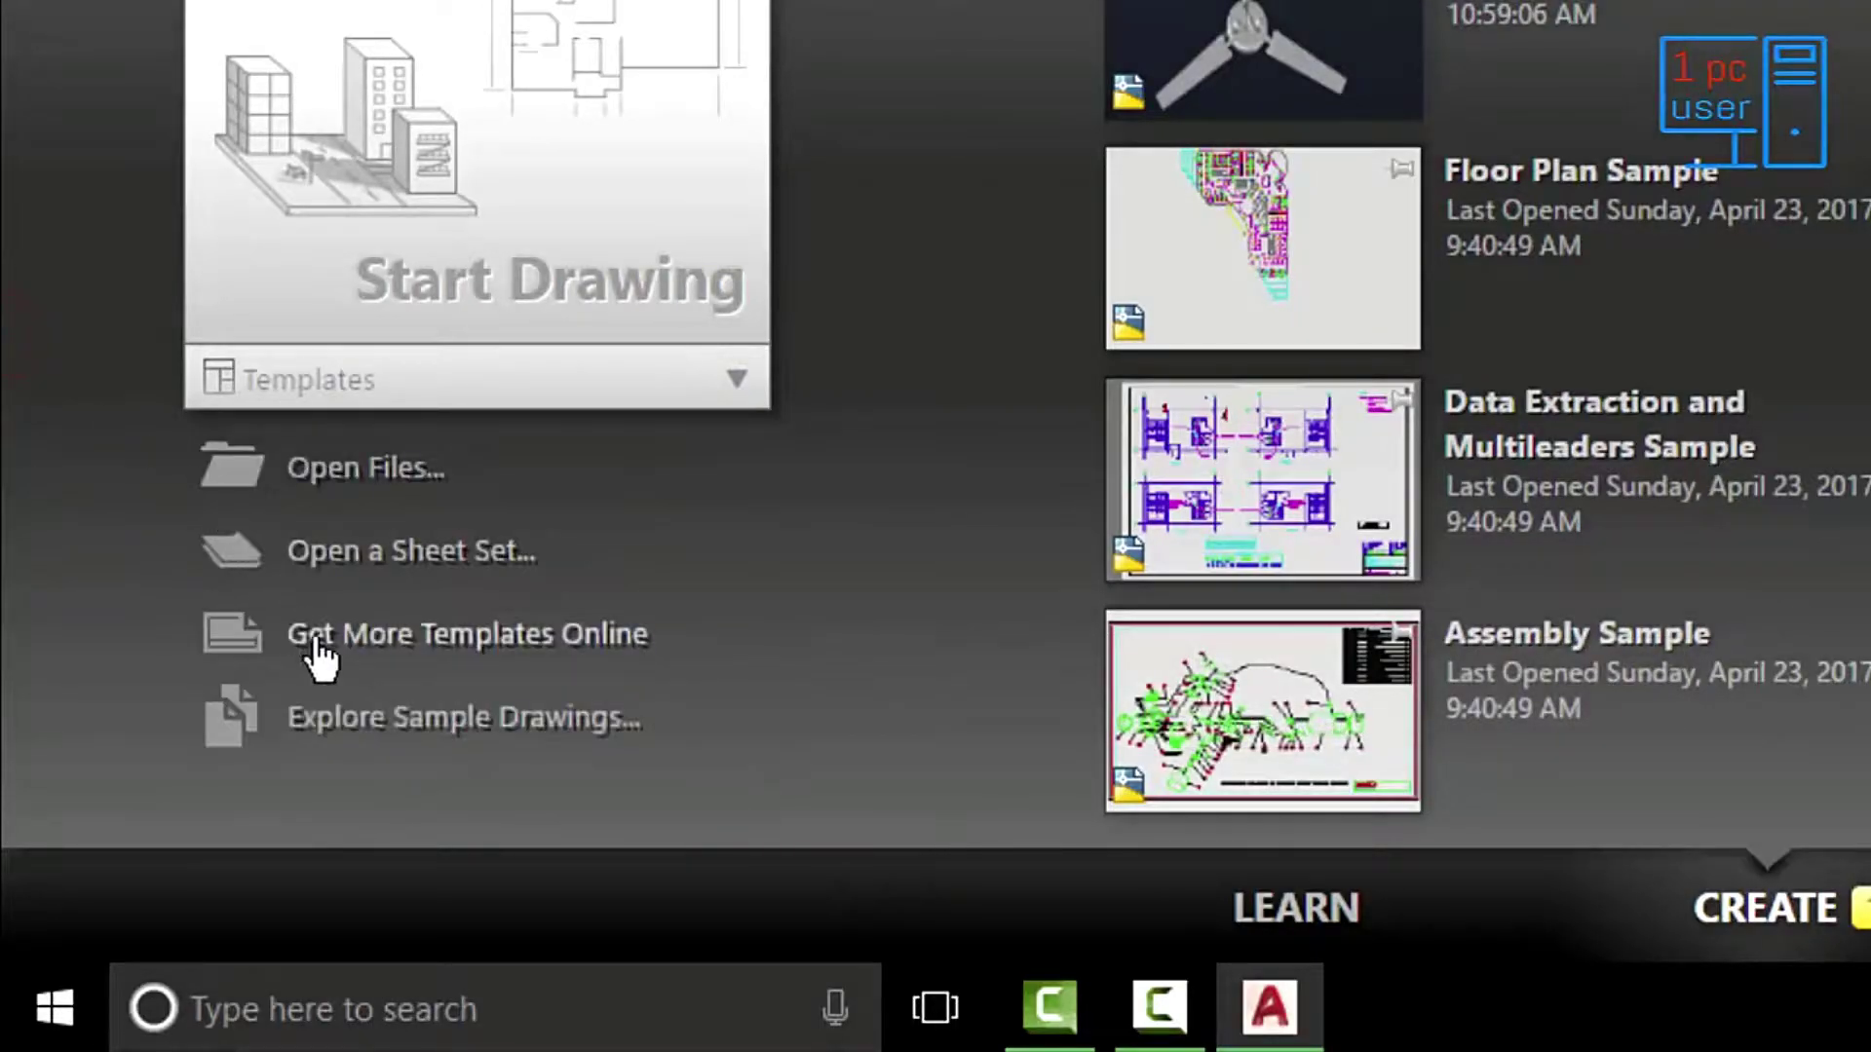
left_click(499, 640)
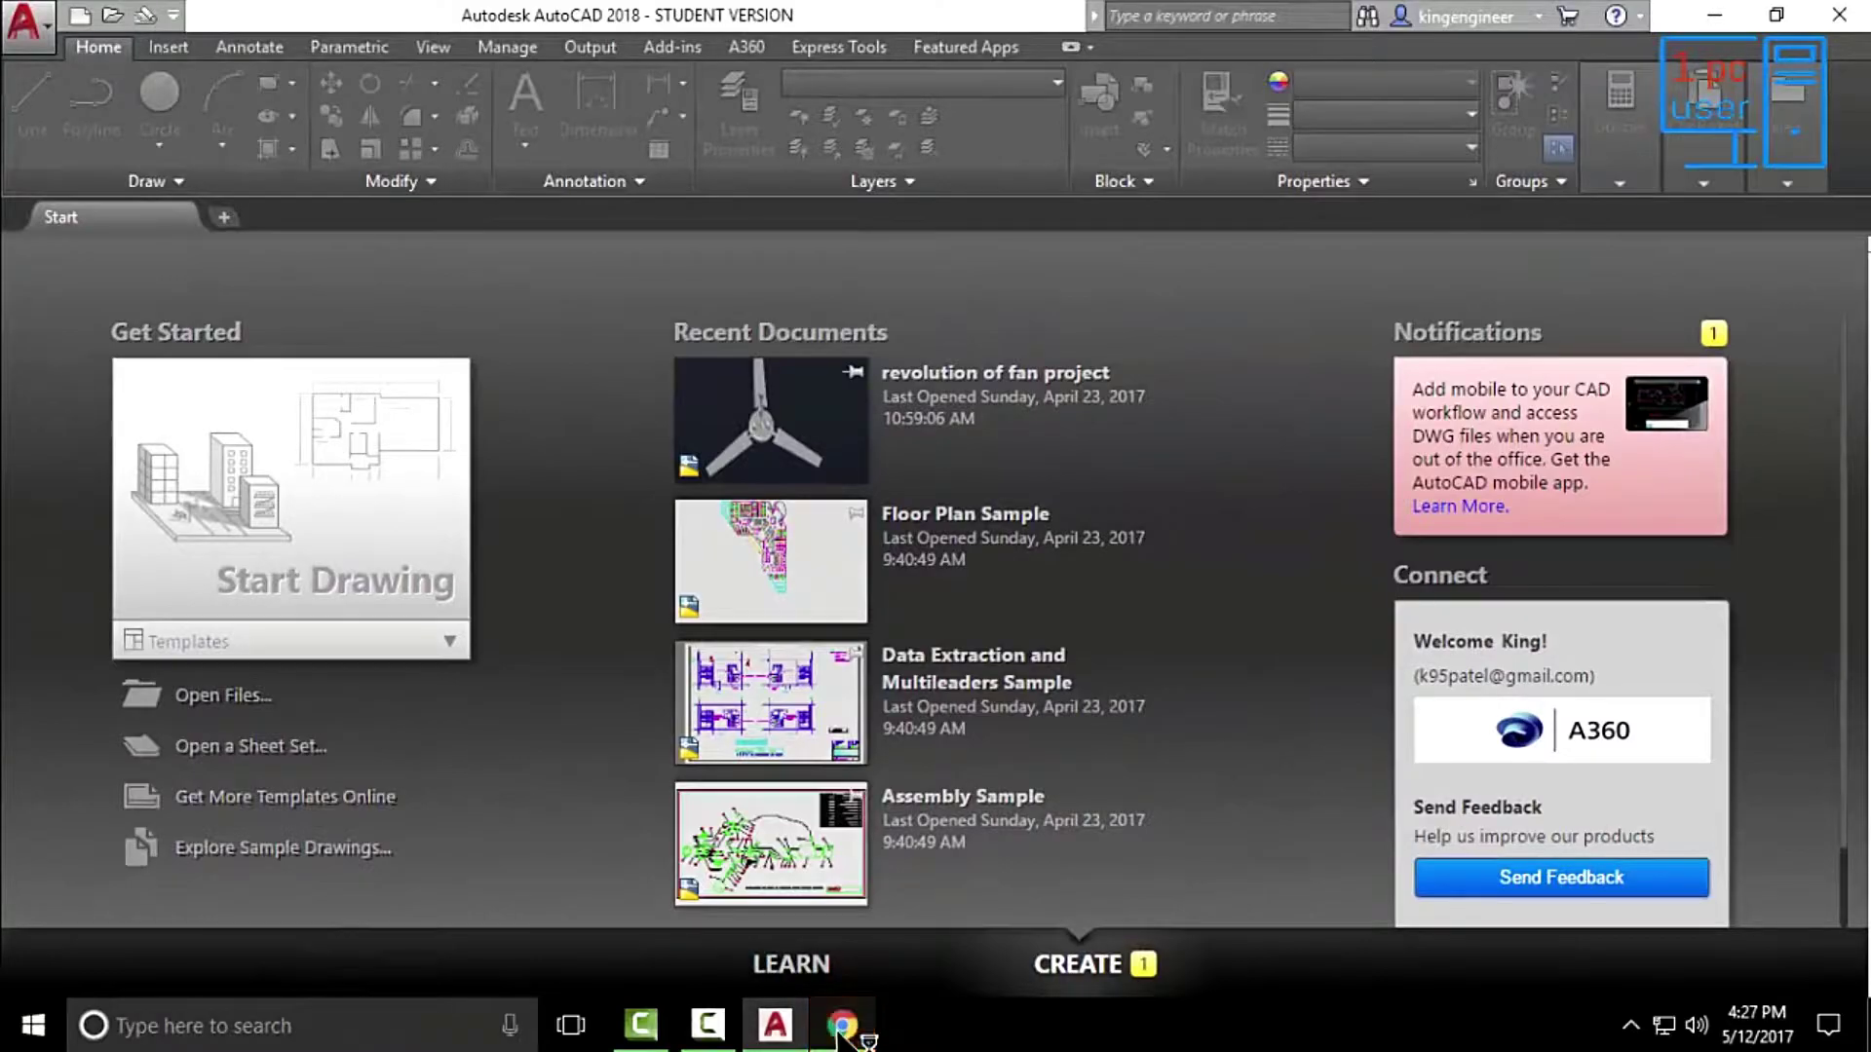
left_click(840, 1026)
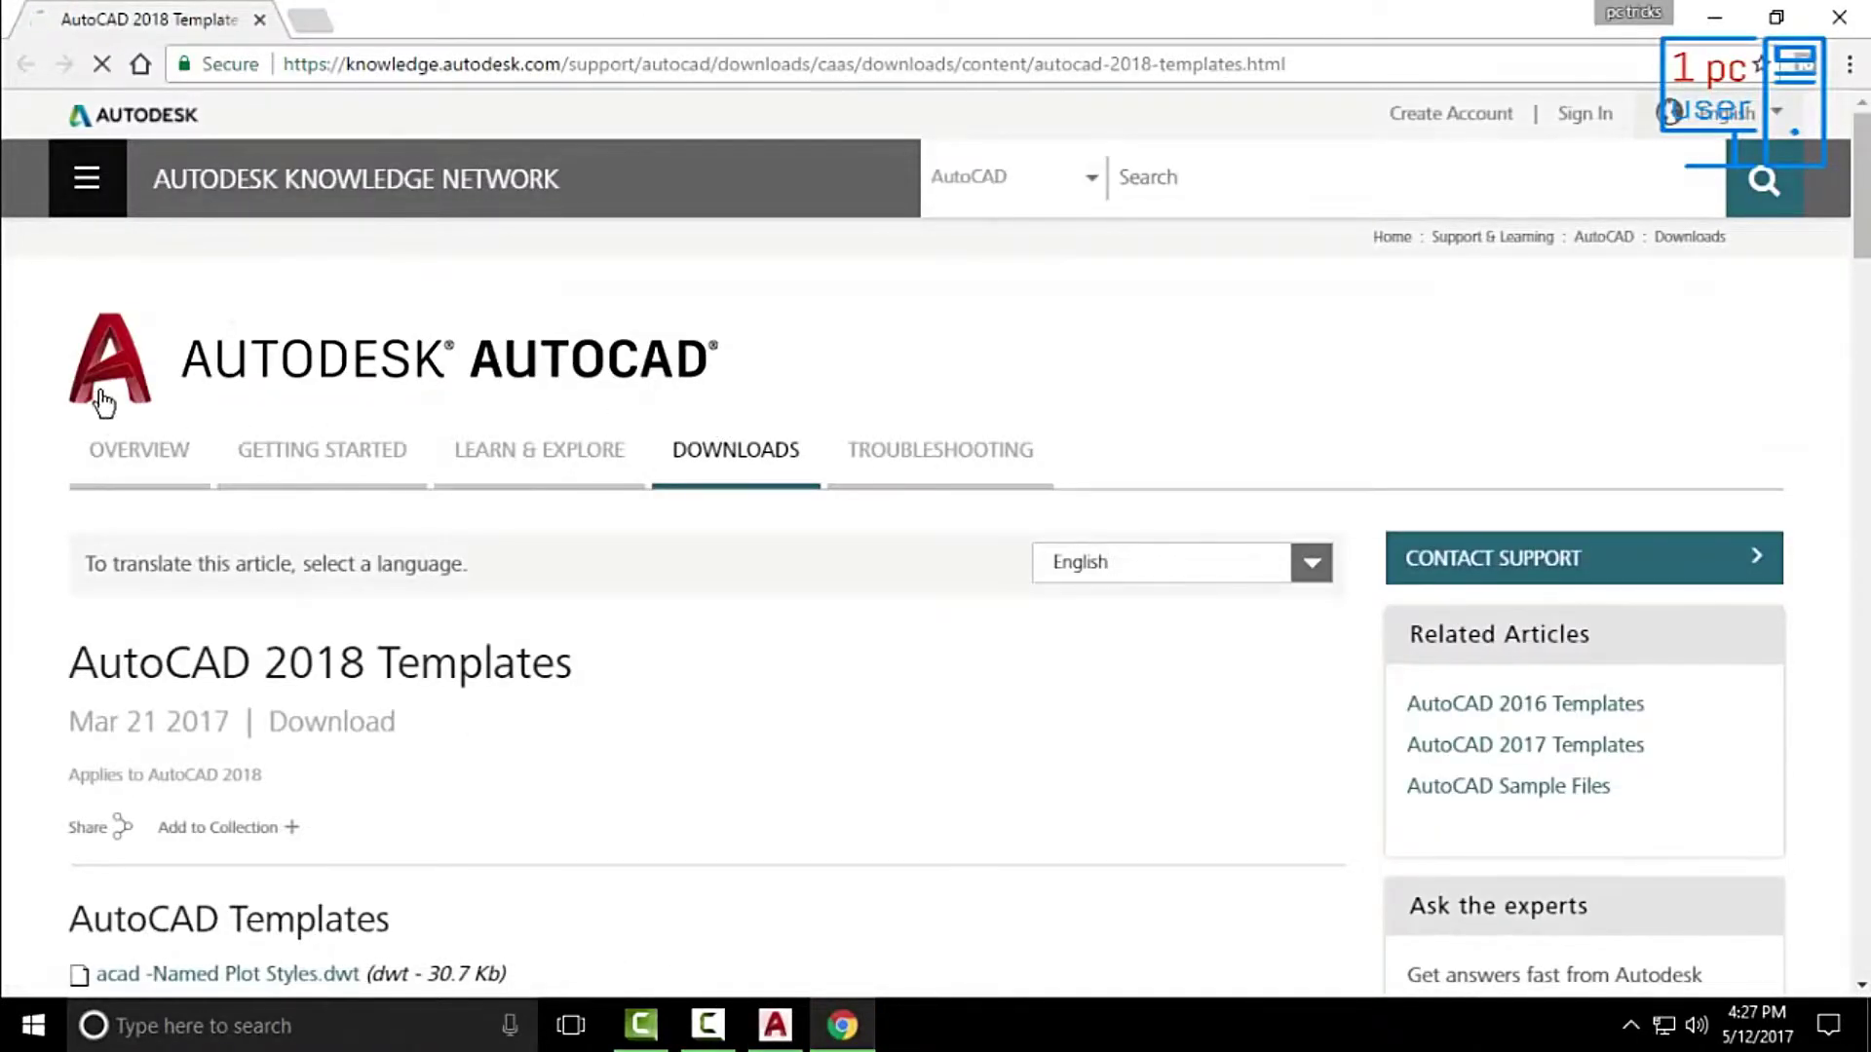
scroll(103, 402, "down", 8)
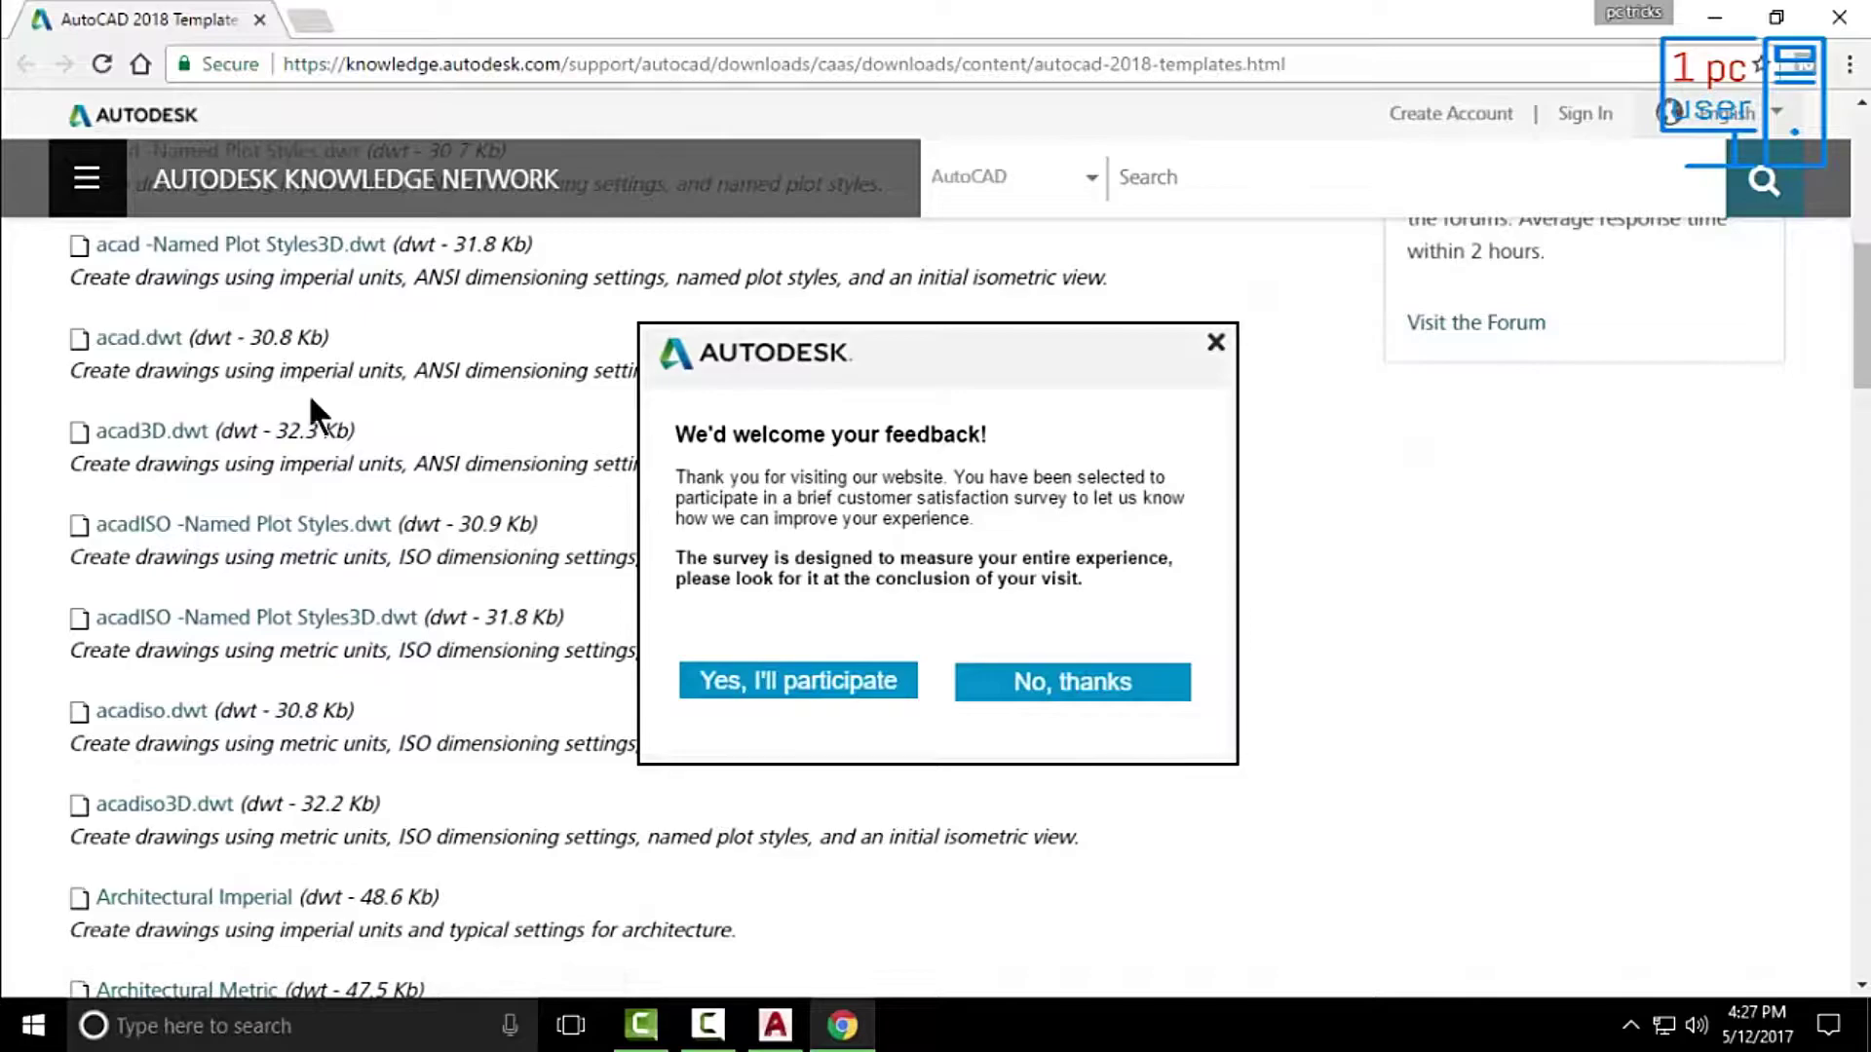
left_click(1045, 687)
scroll(7, 382, "up", 3)
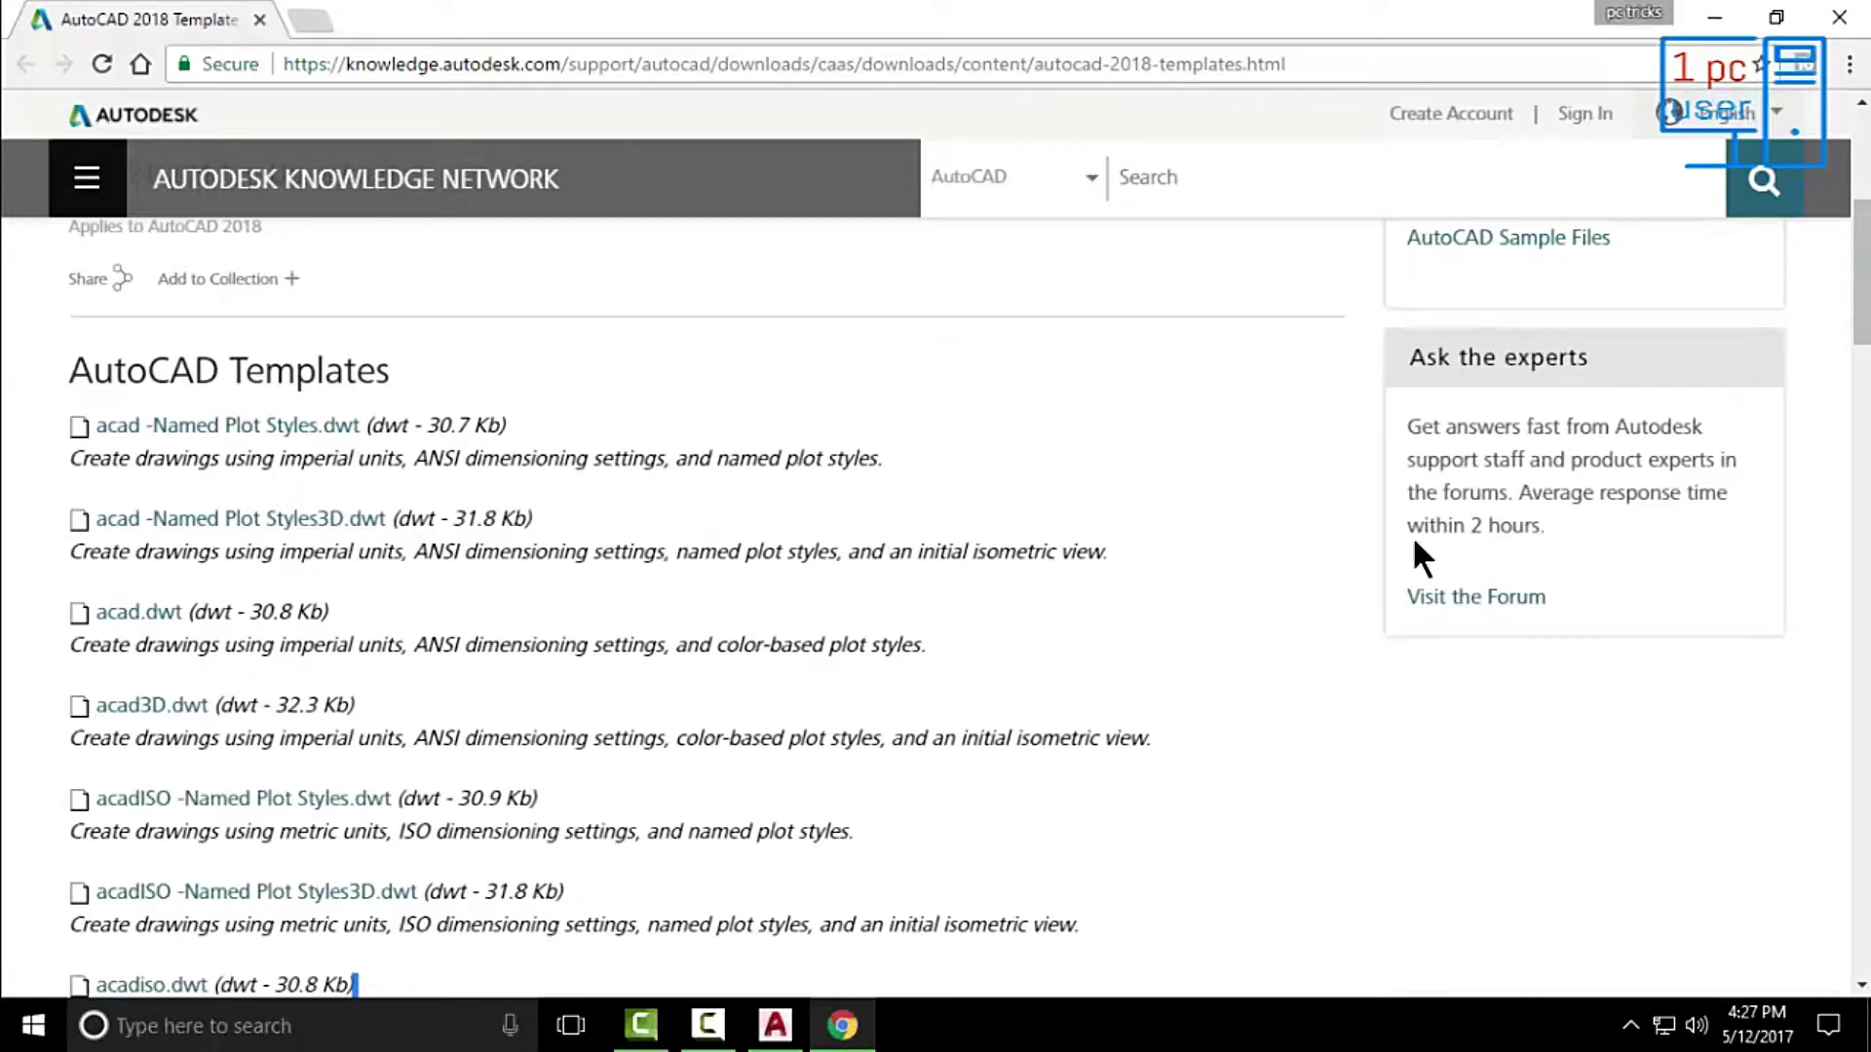
left_click(1838, 17)
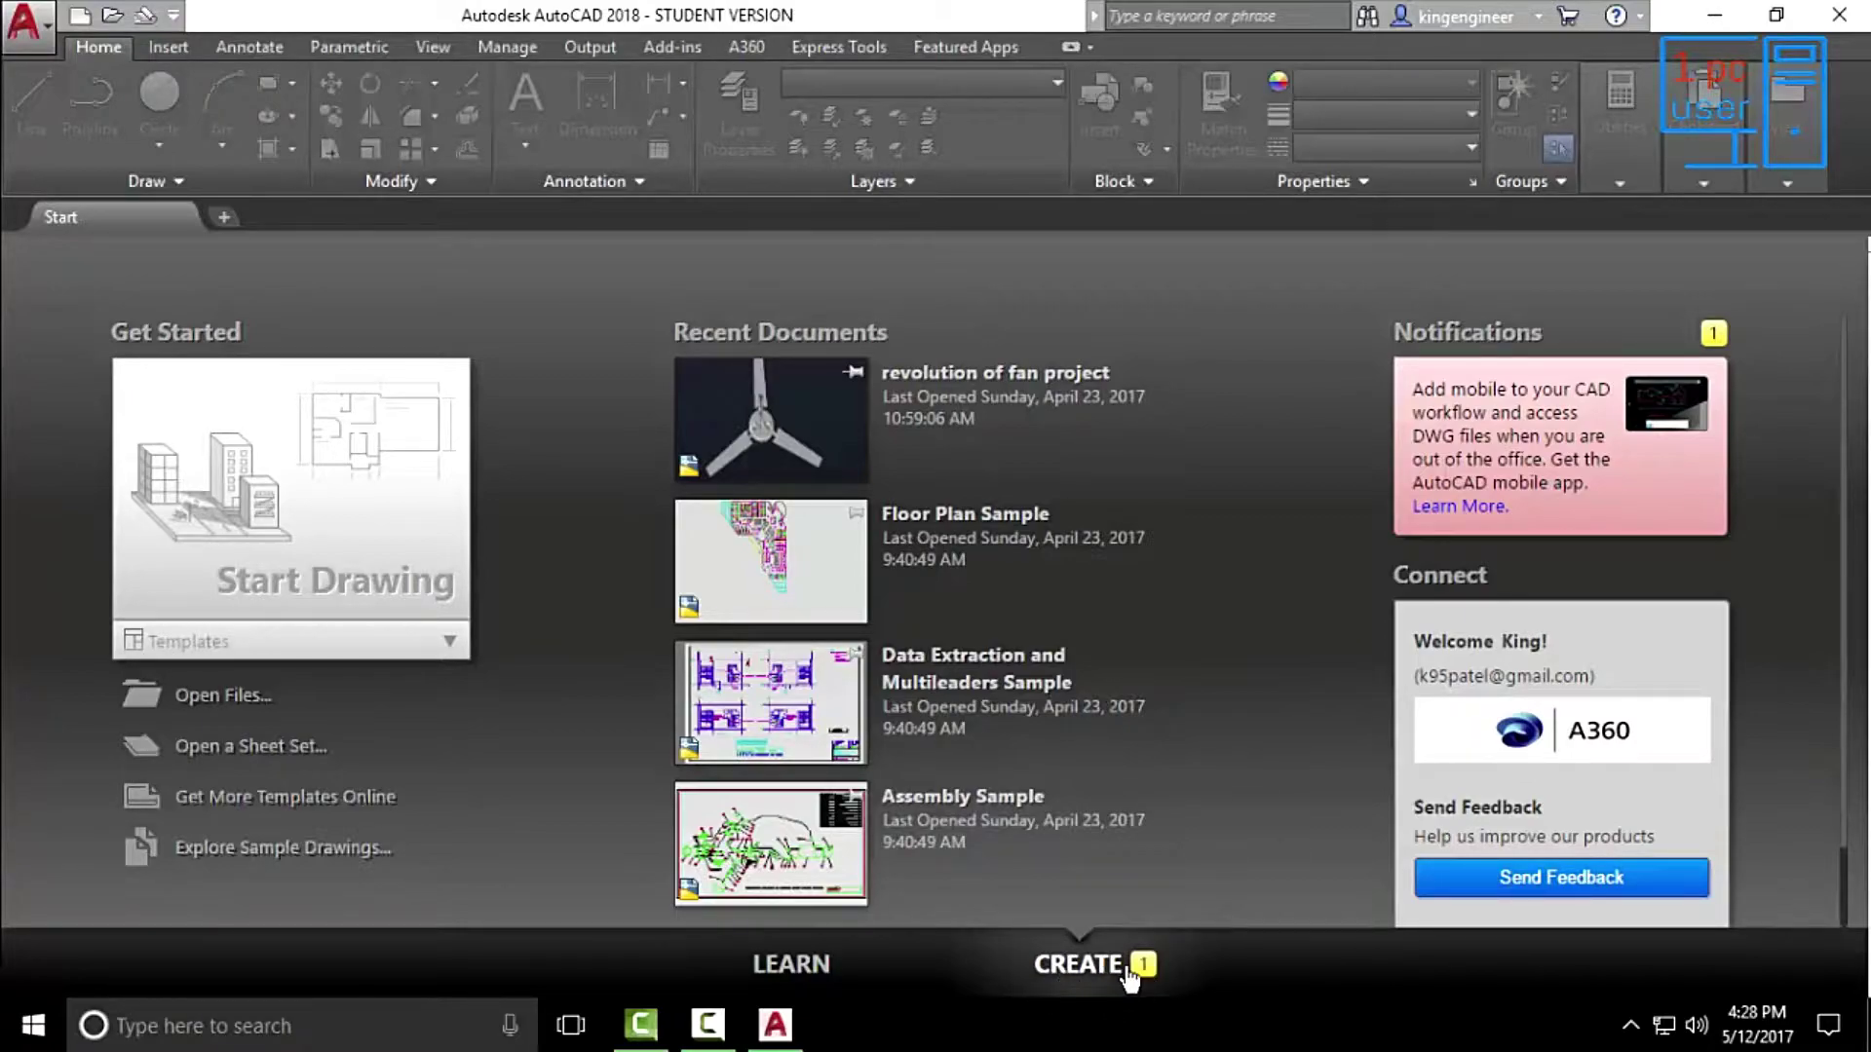
Step: View the Learn page with its getting-started videos, and start a new drawing from the Create page
left_click(783, 969)
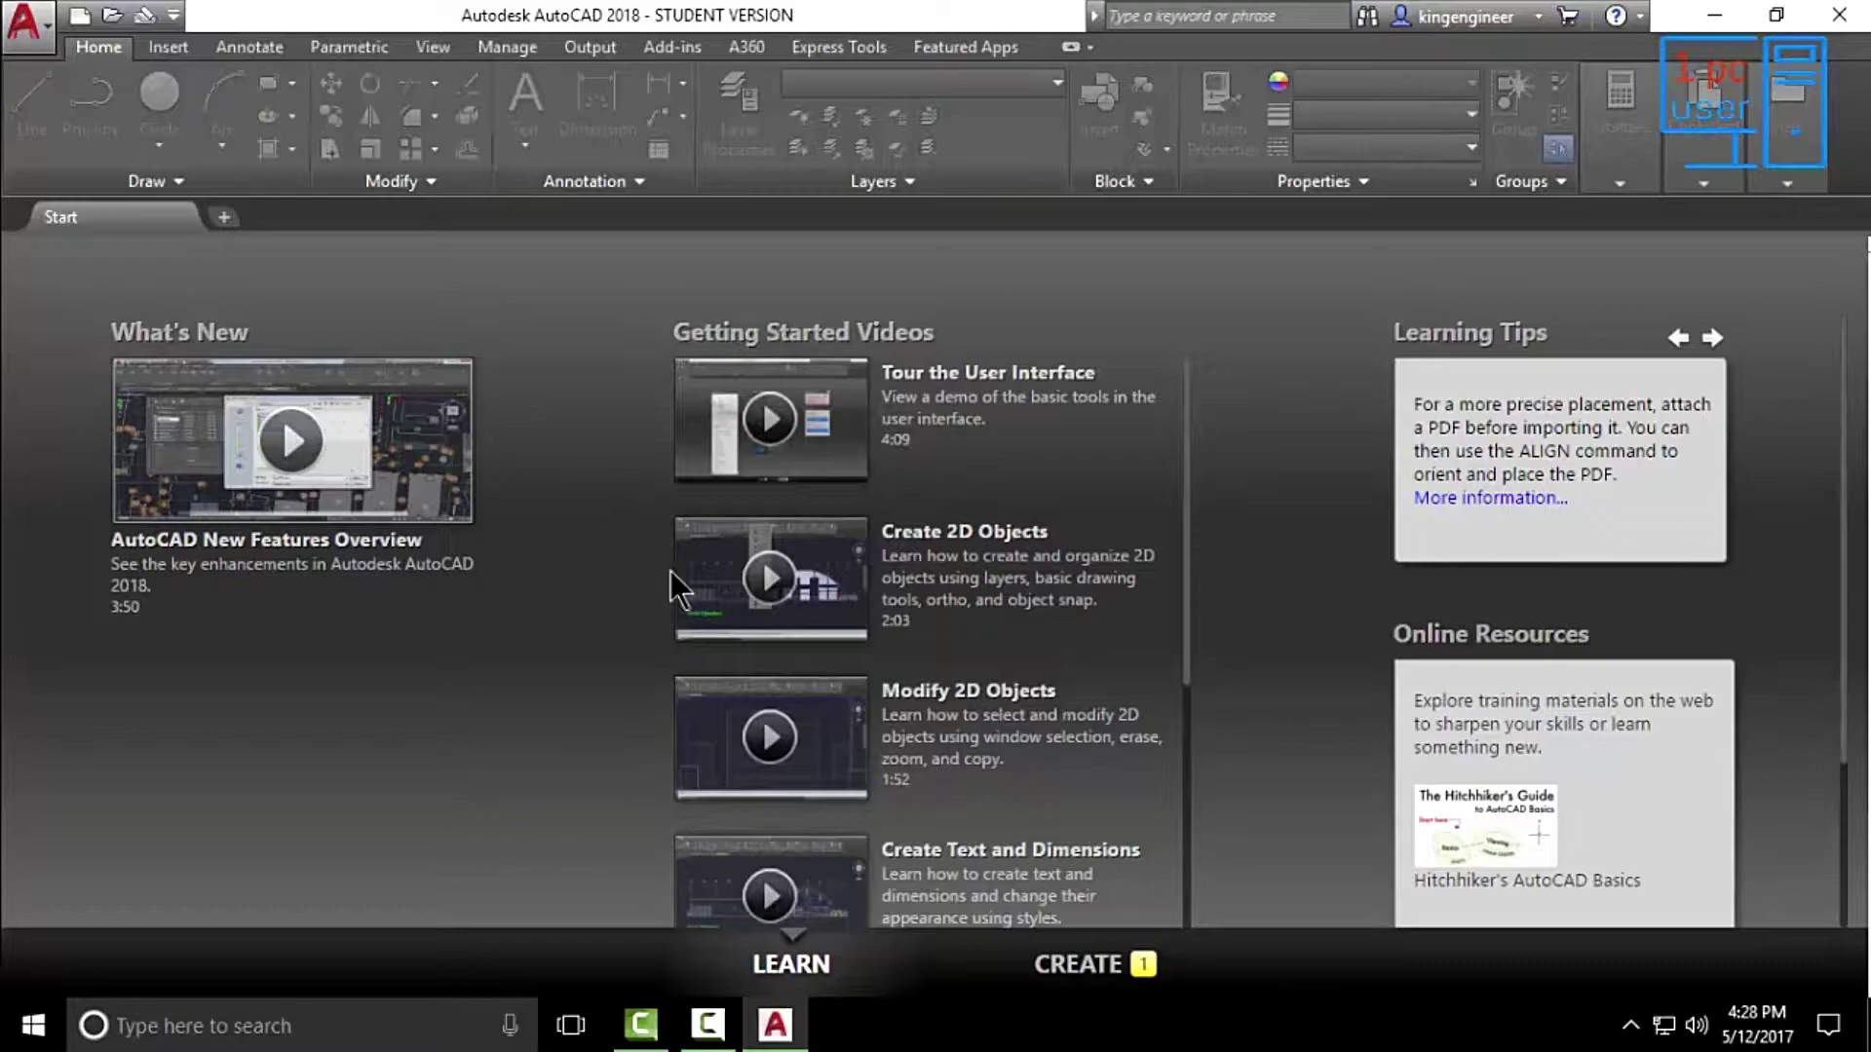
left_click(1079, 964)
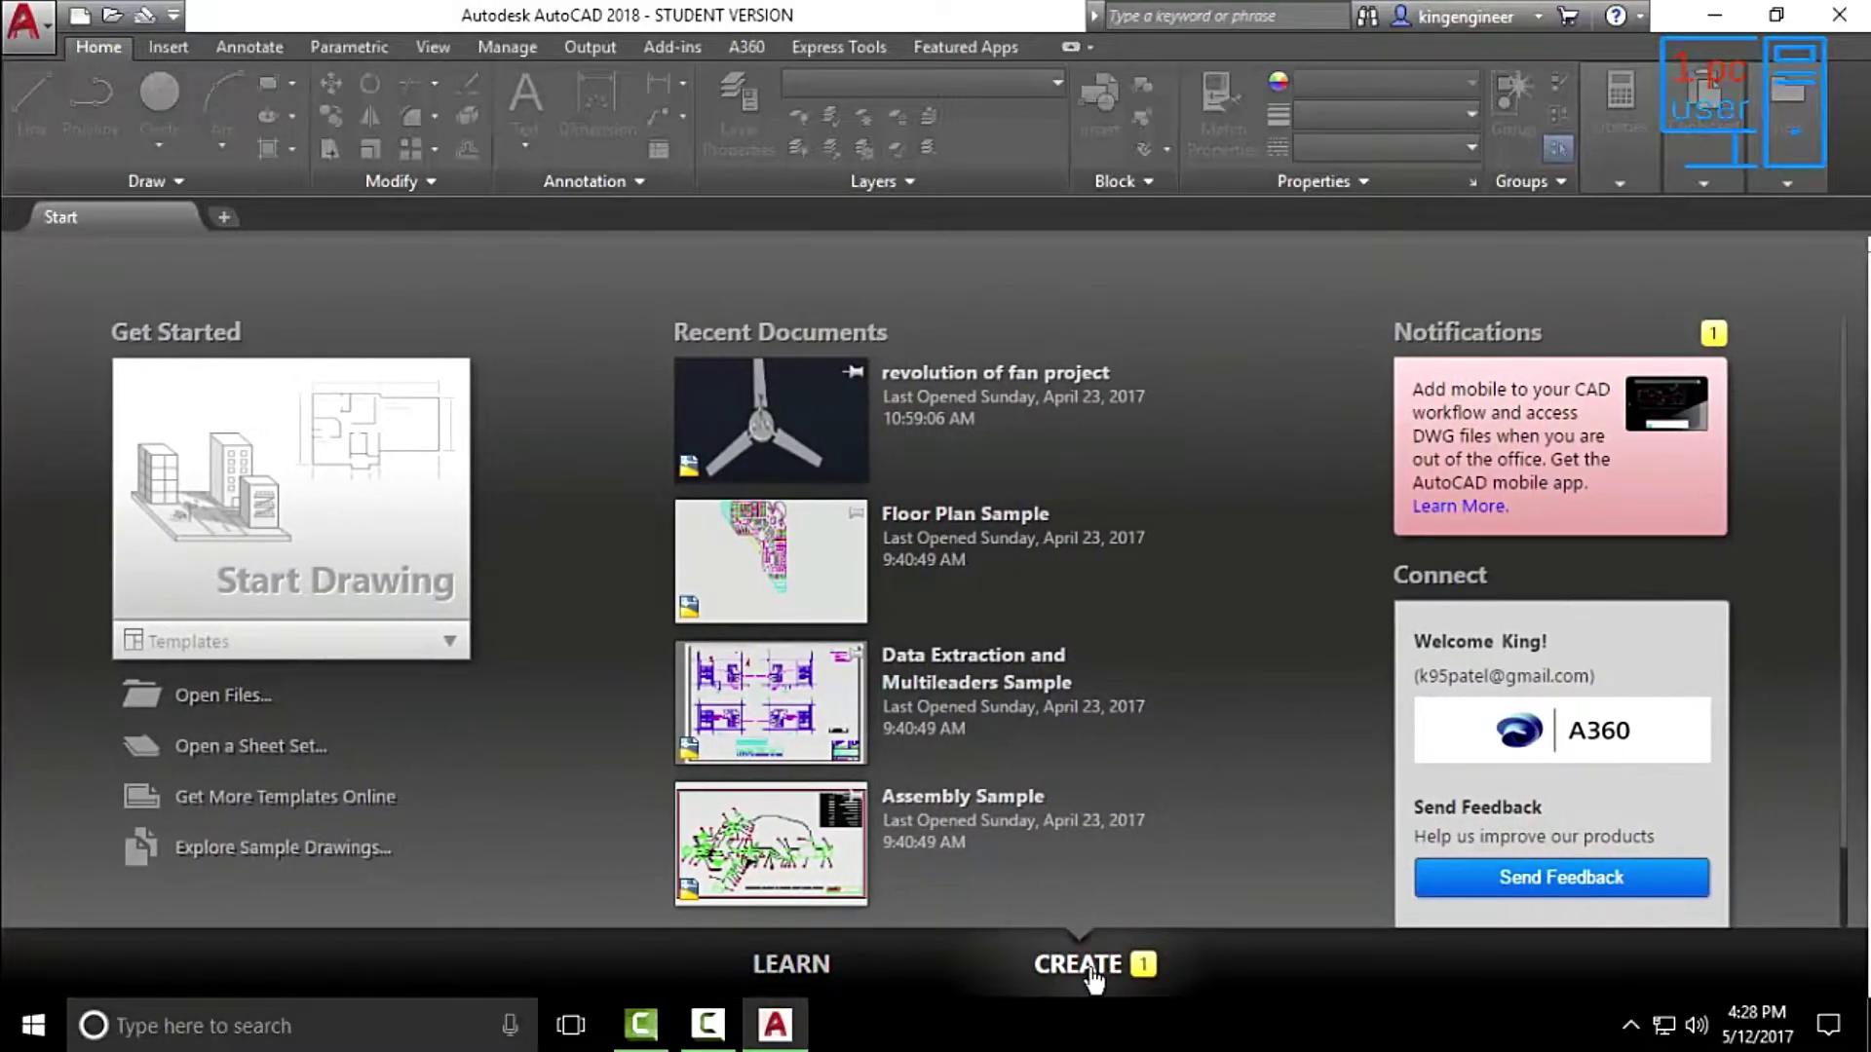
left_click(279, 479)
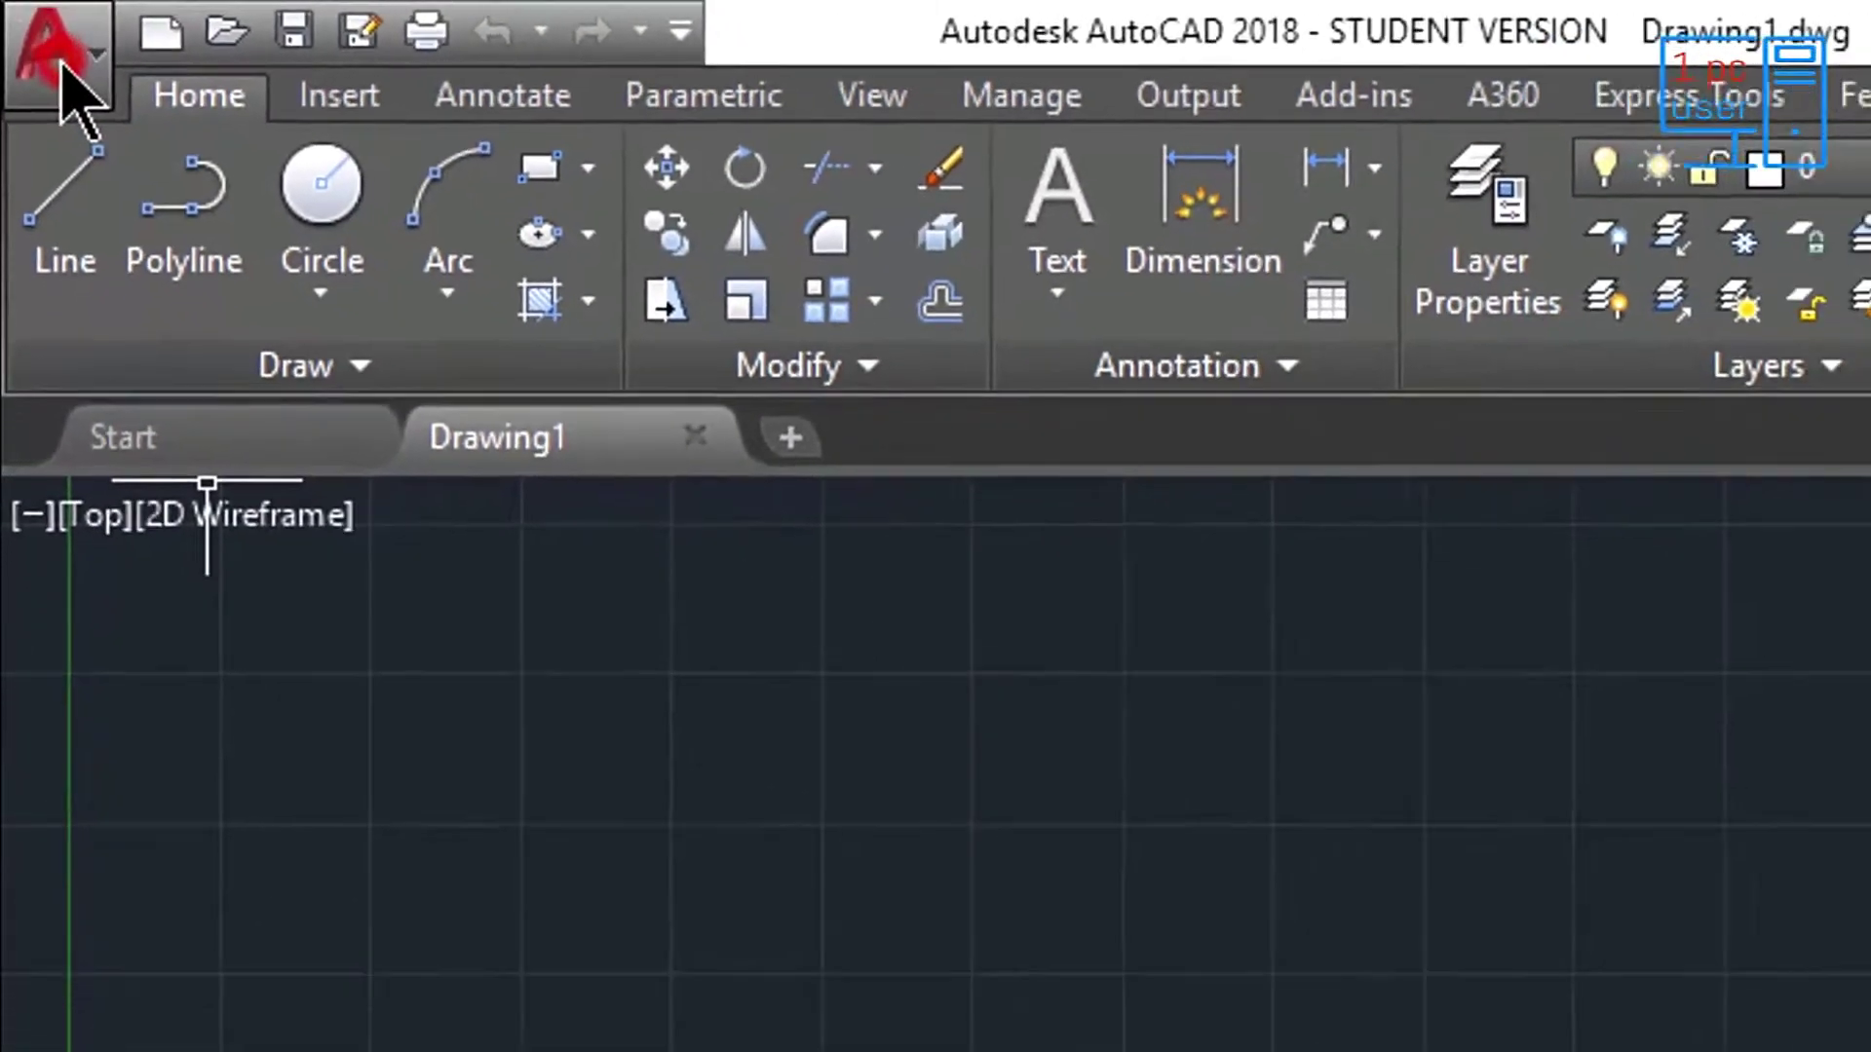
Step: Examine the application's options for creating, opening and saving drawings without choosing any
left_click(67, 88)
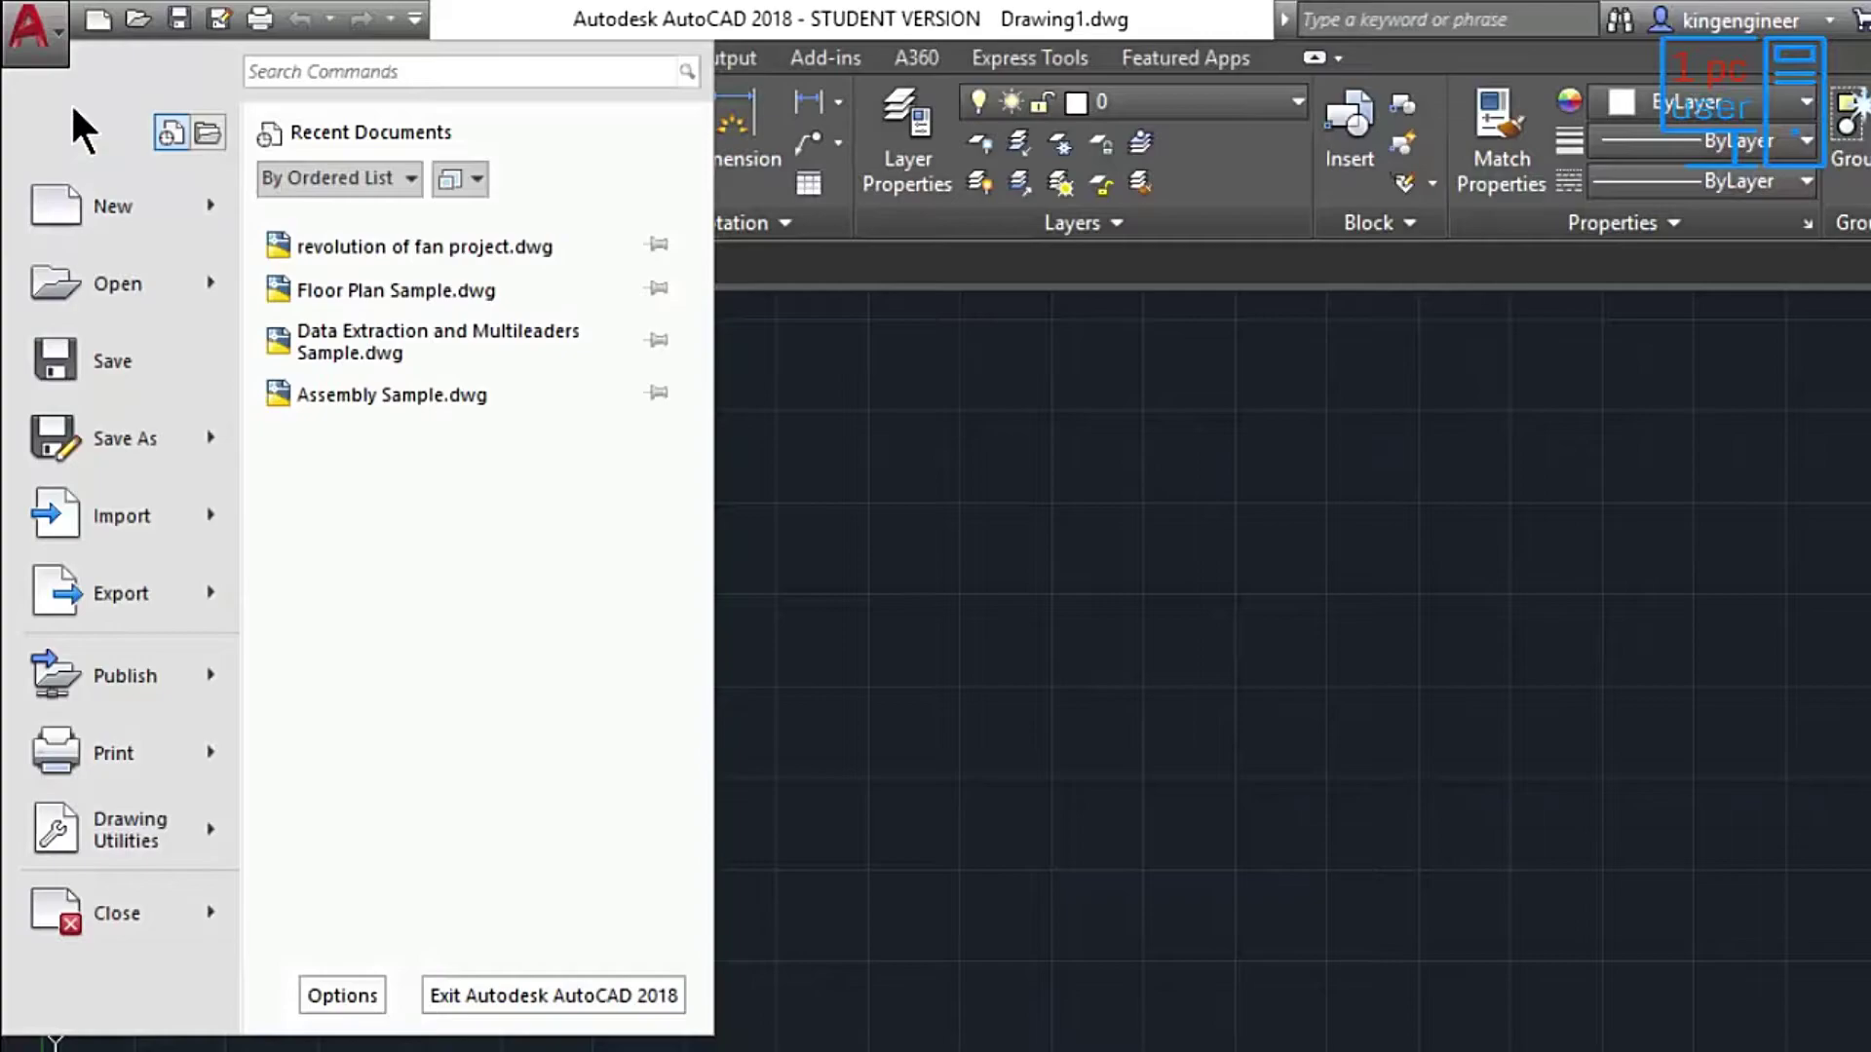
mouse_move(115, 219)
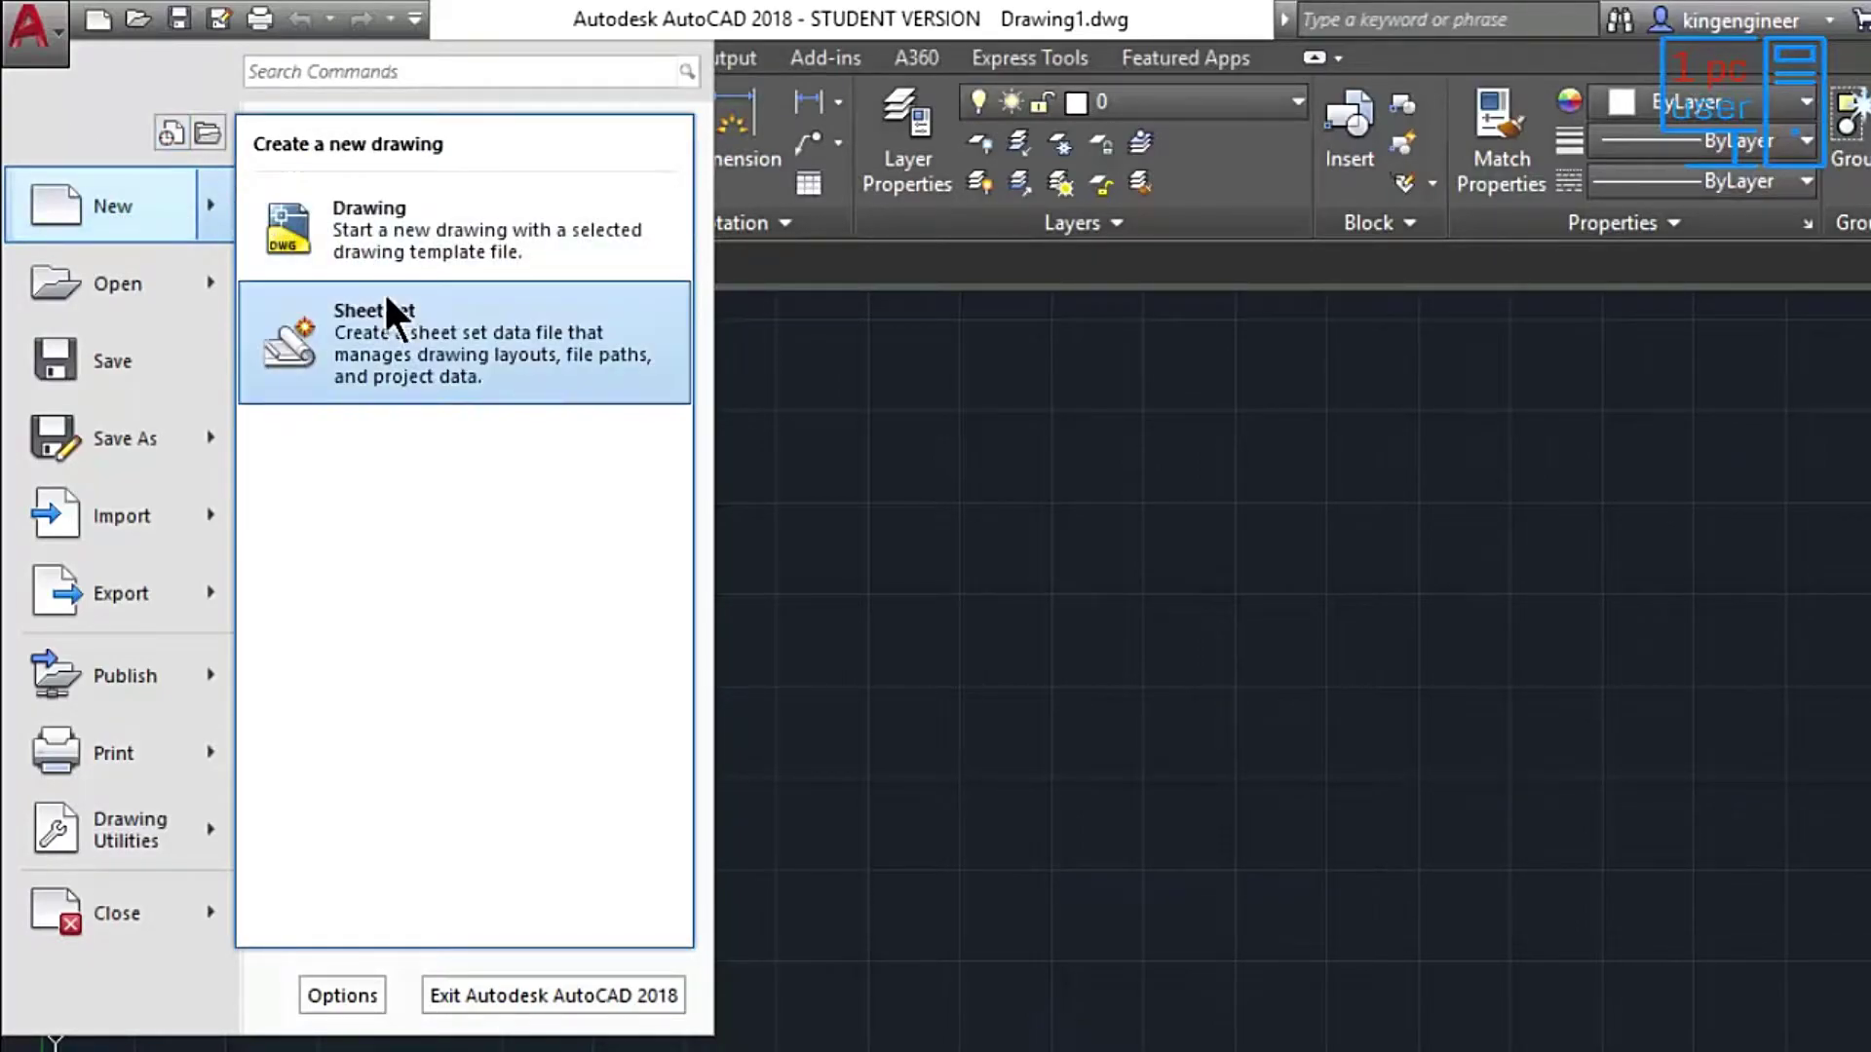
mouse_move(114, 297)
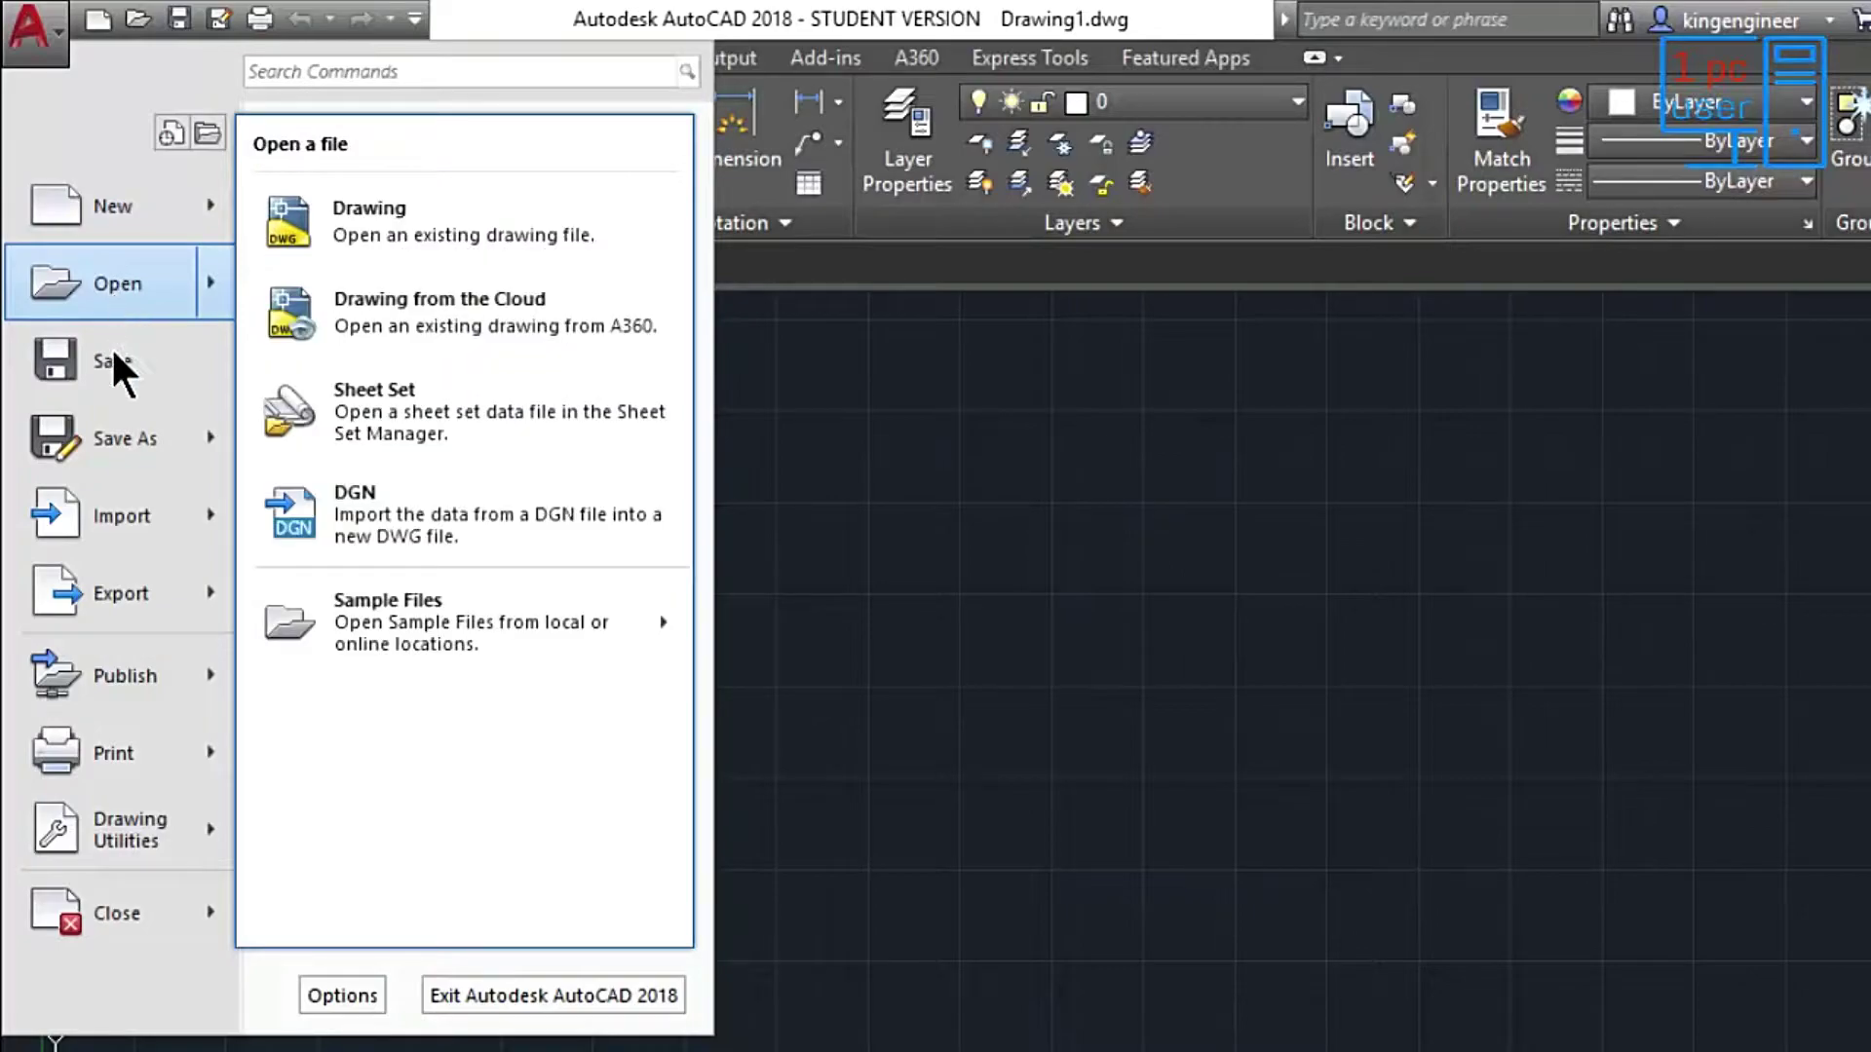
mouse_move(107, 446)
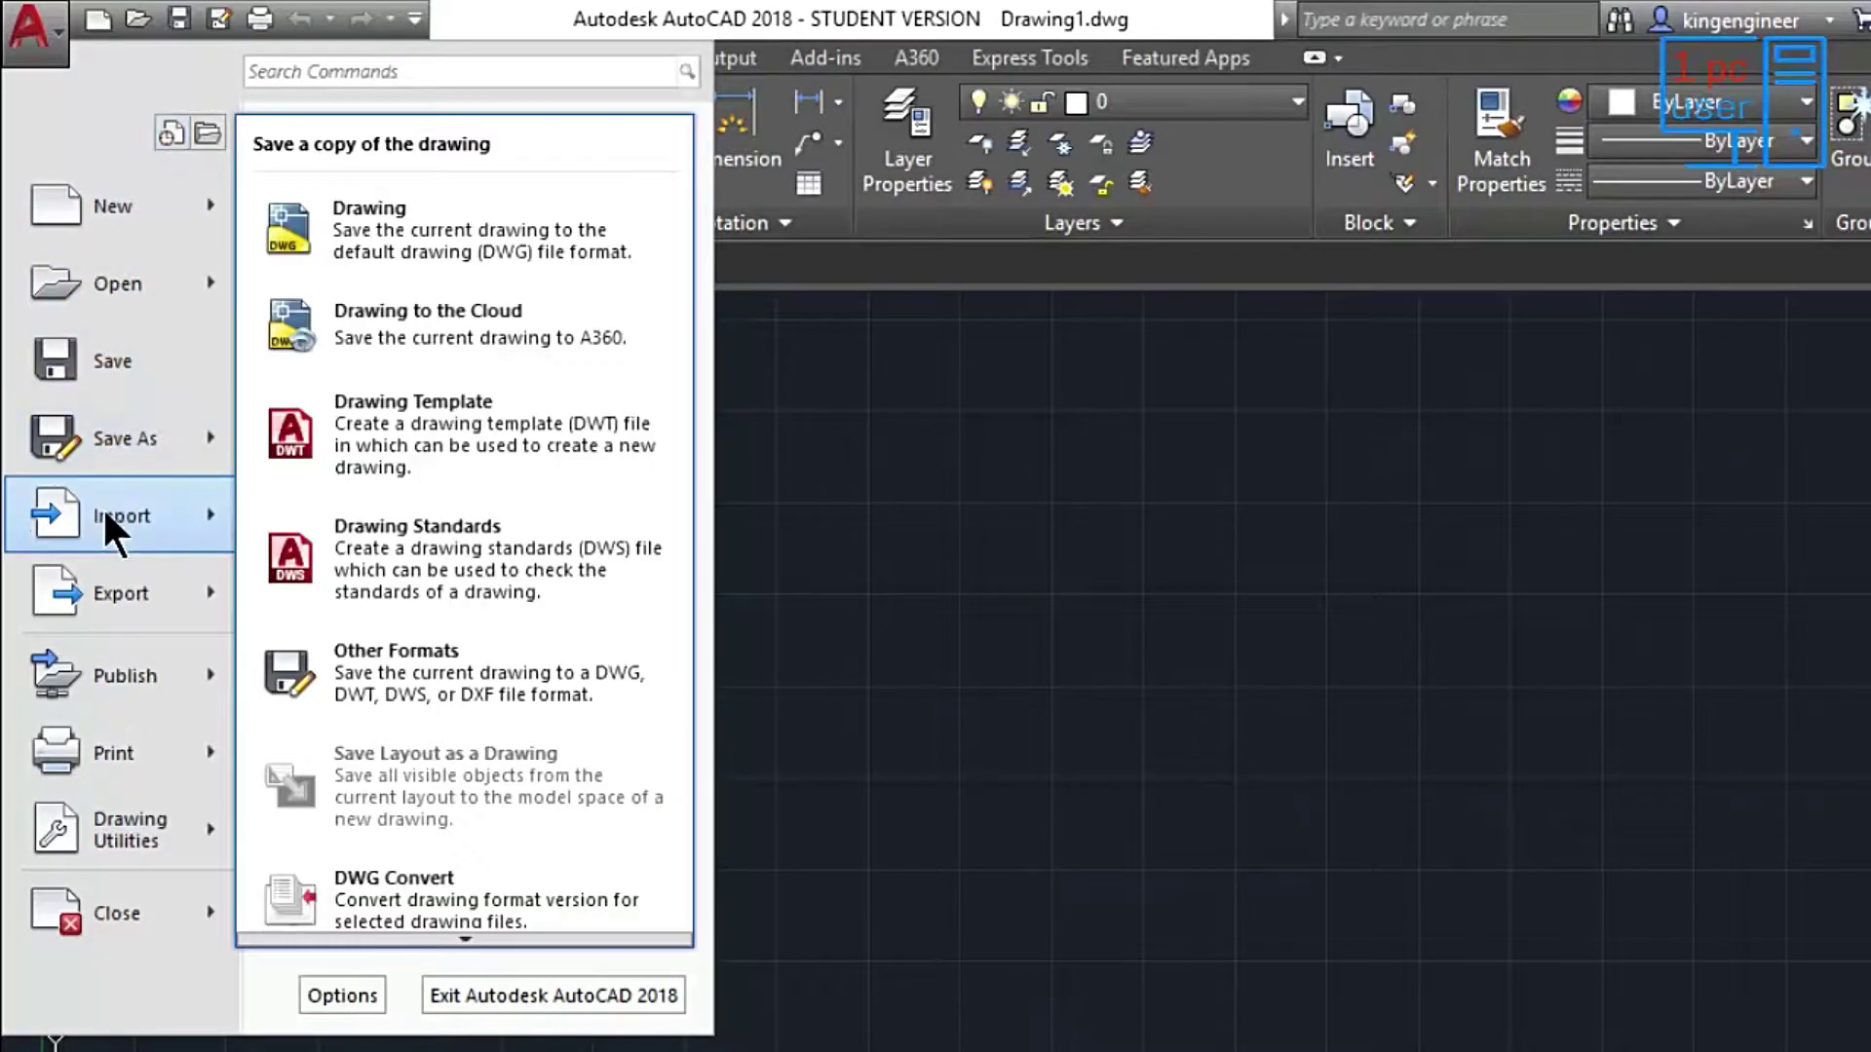
left_click(892, 560)
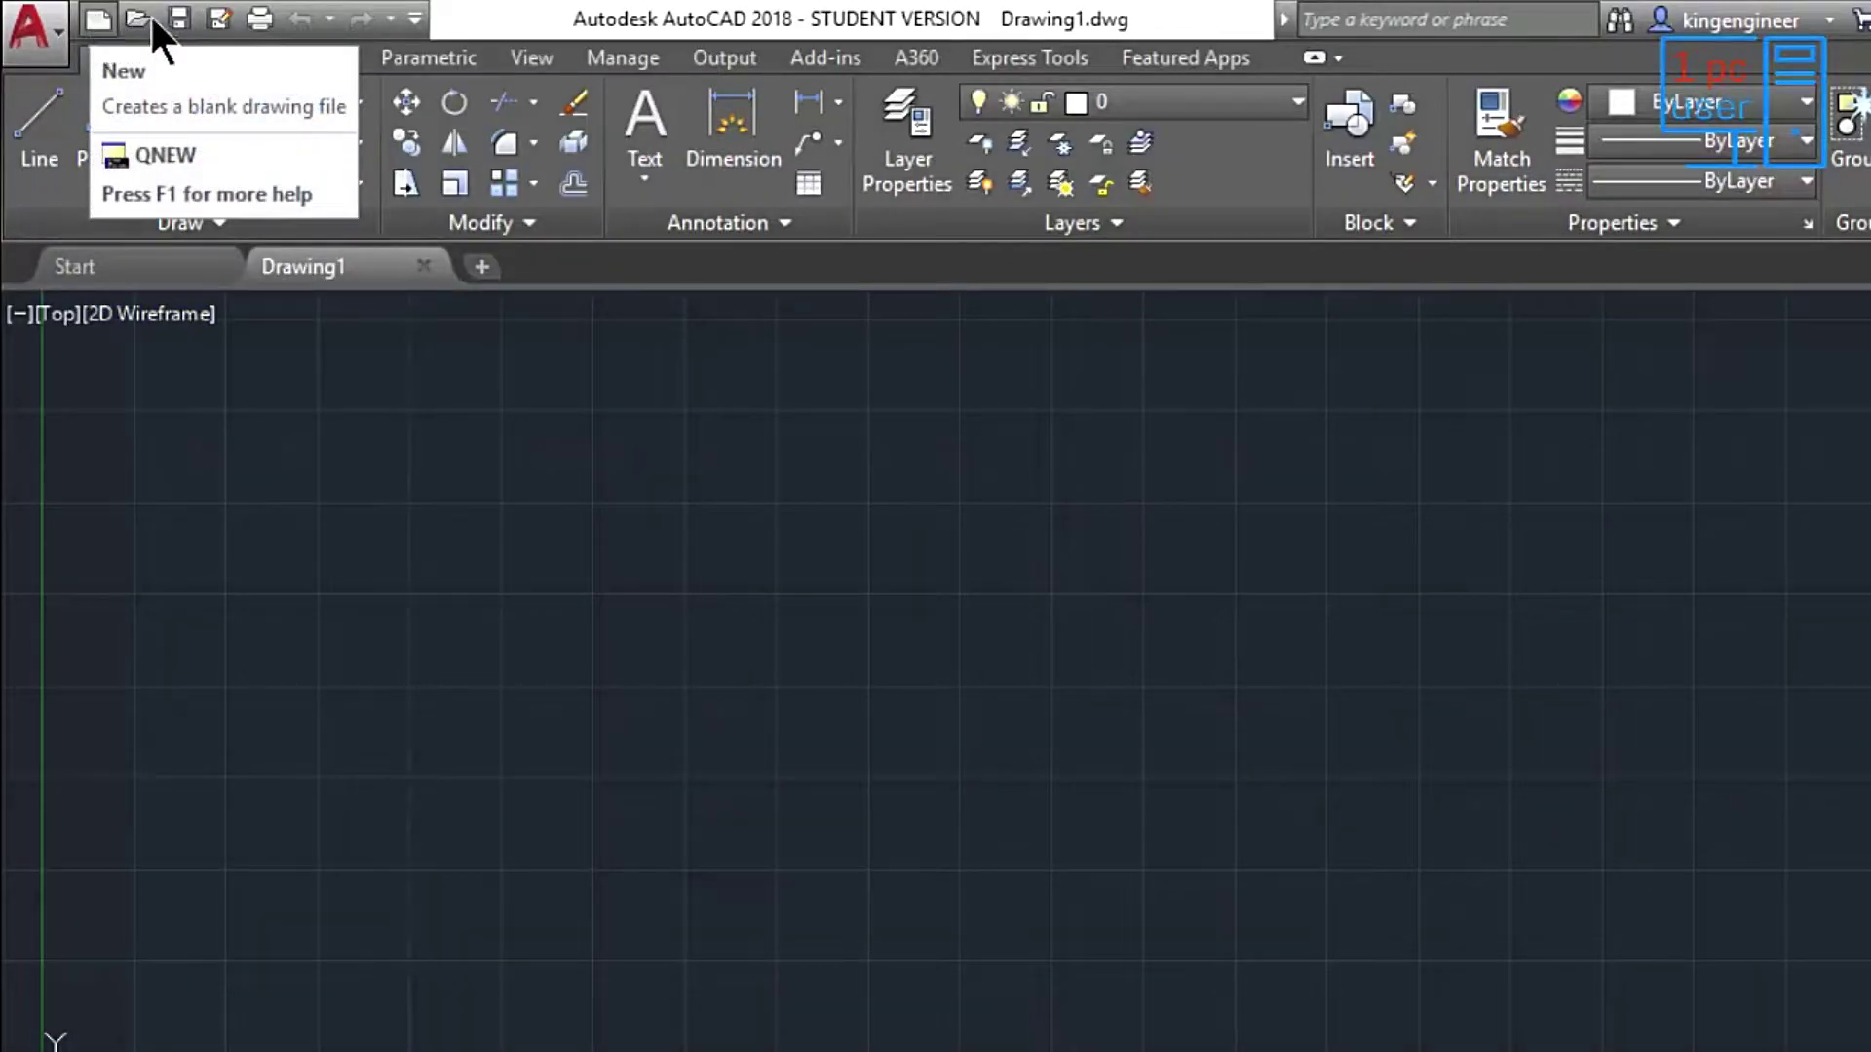
Step: Add the Layer control to the Quick Access Toolbar and remove it again
left_click(413, 20)
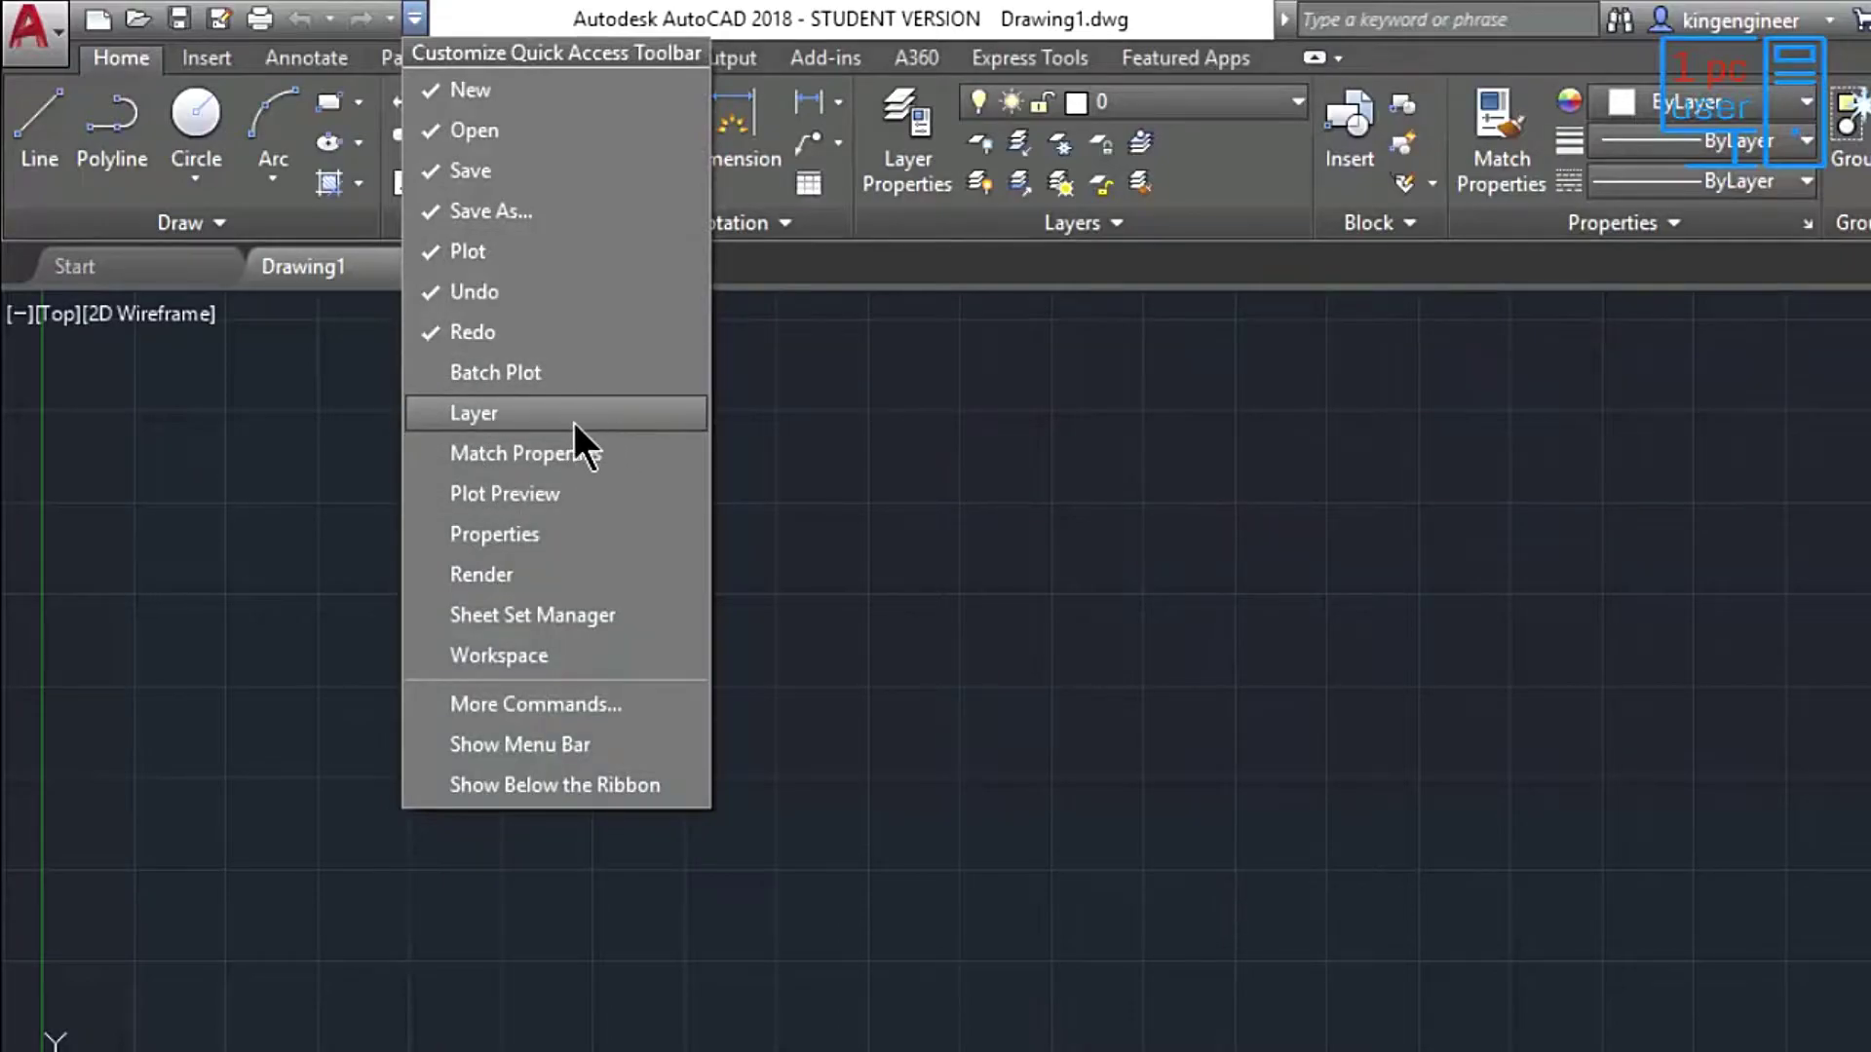
left_click(484, 417)
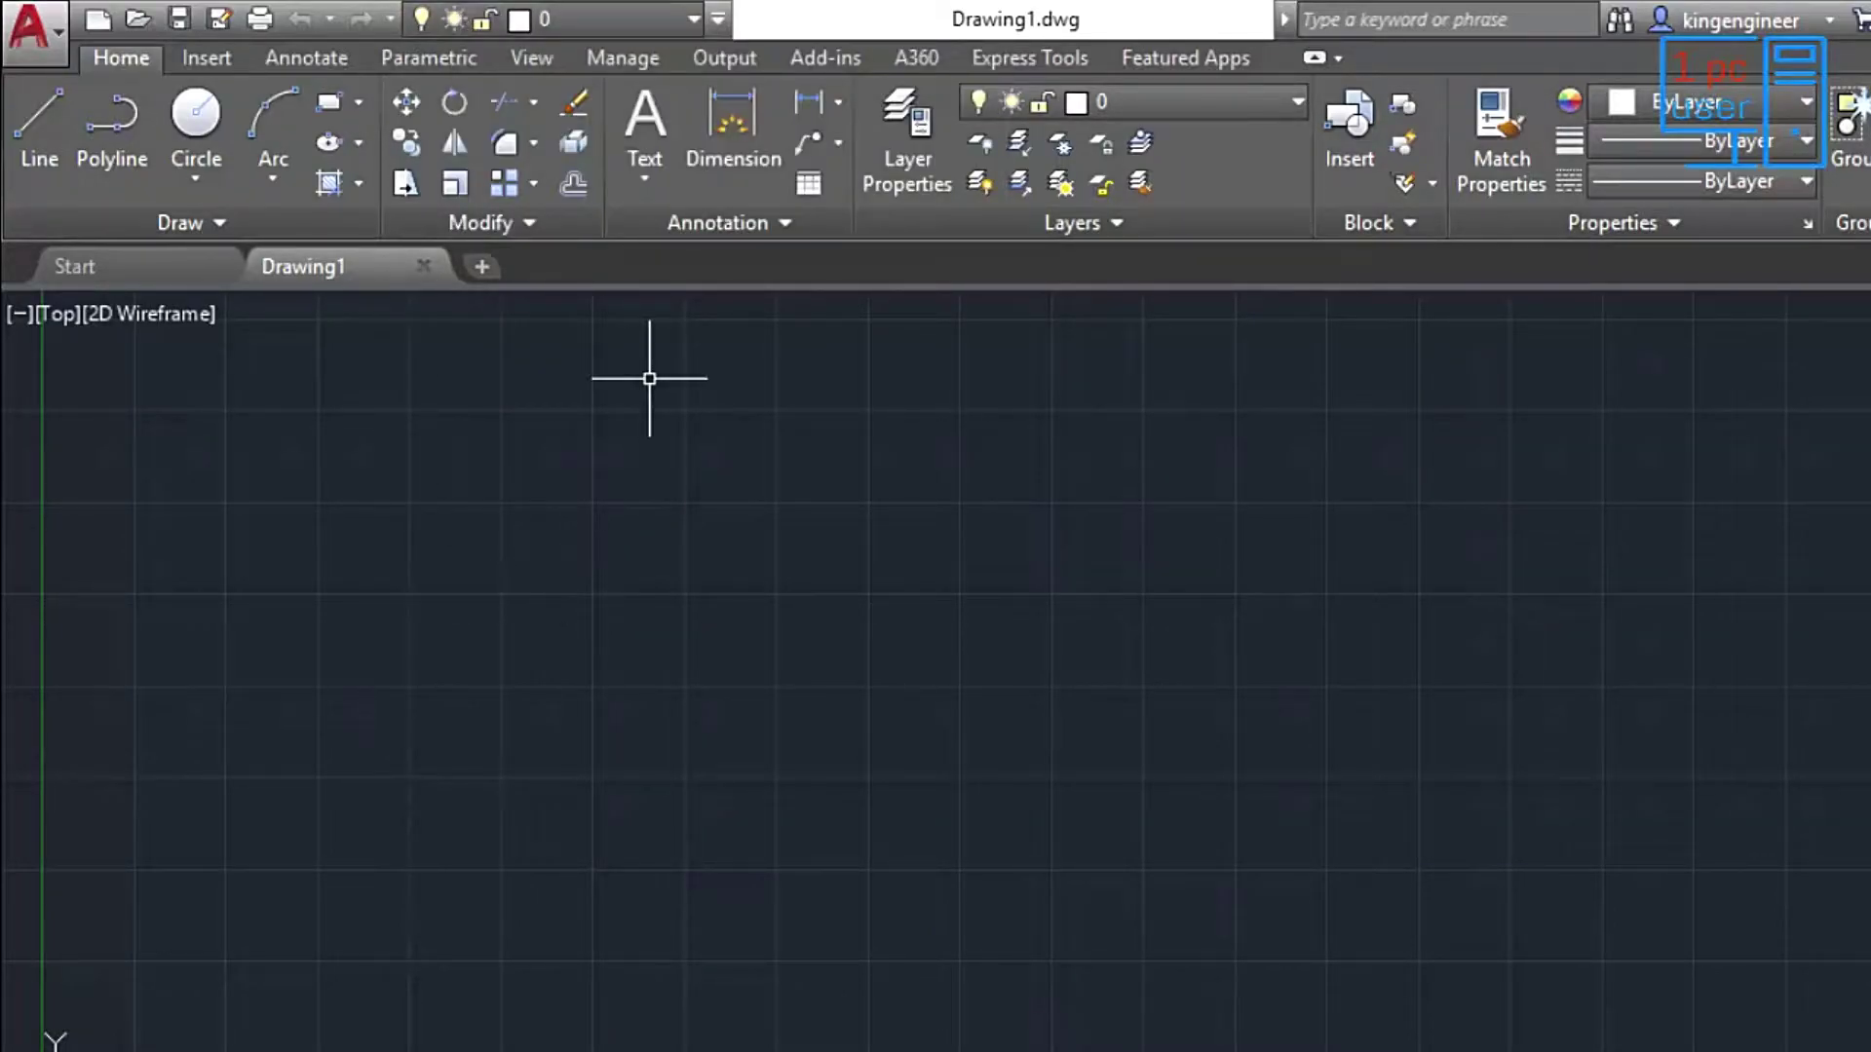
left_click(723, 14)
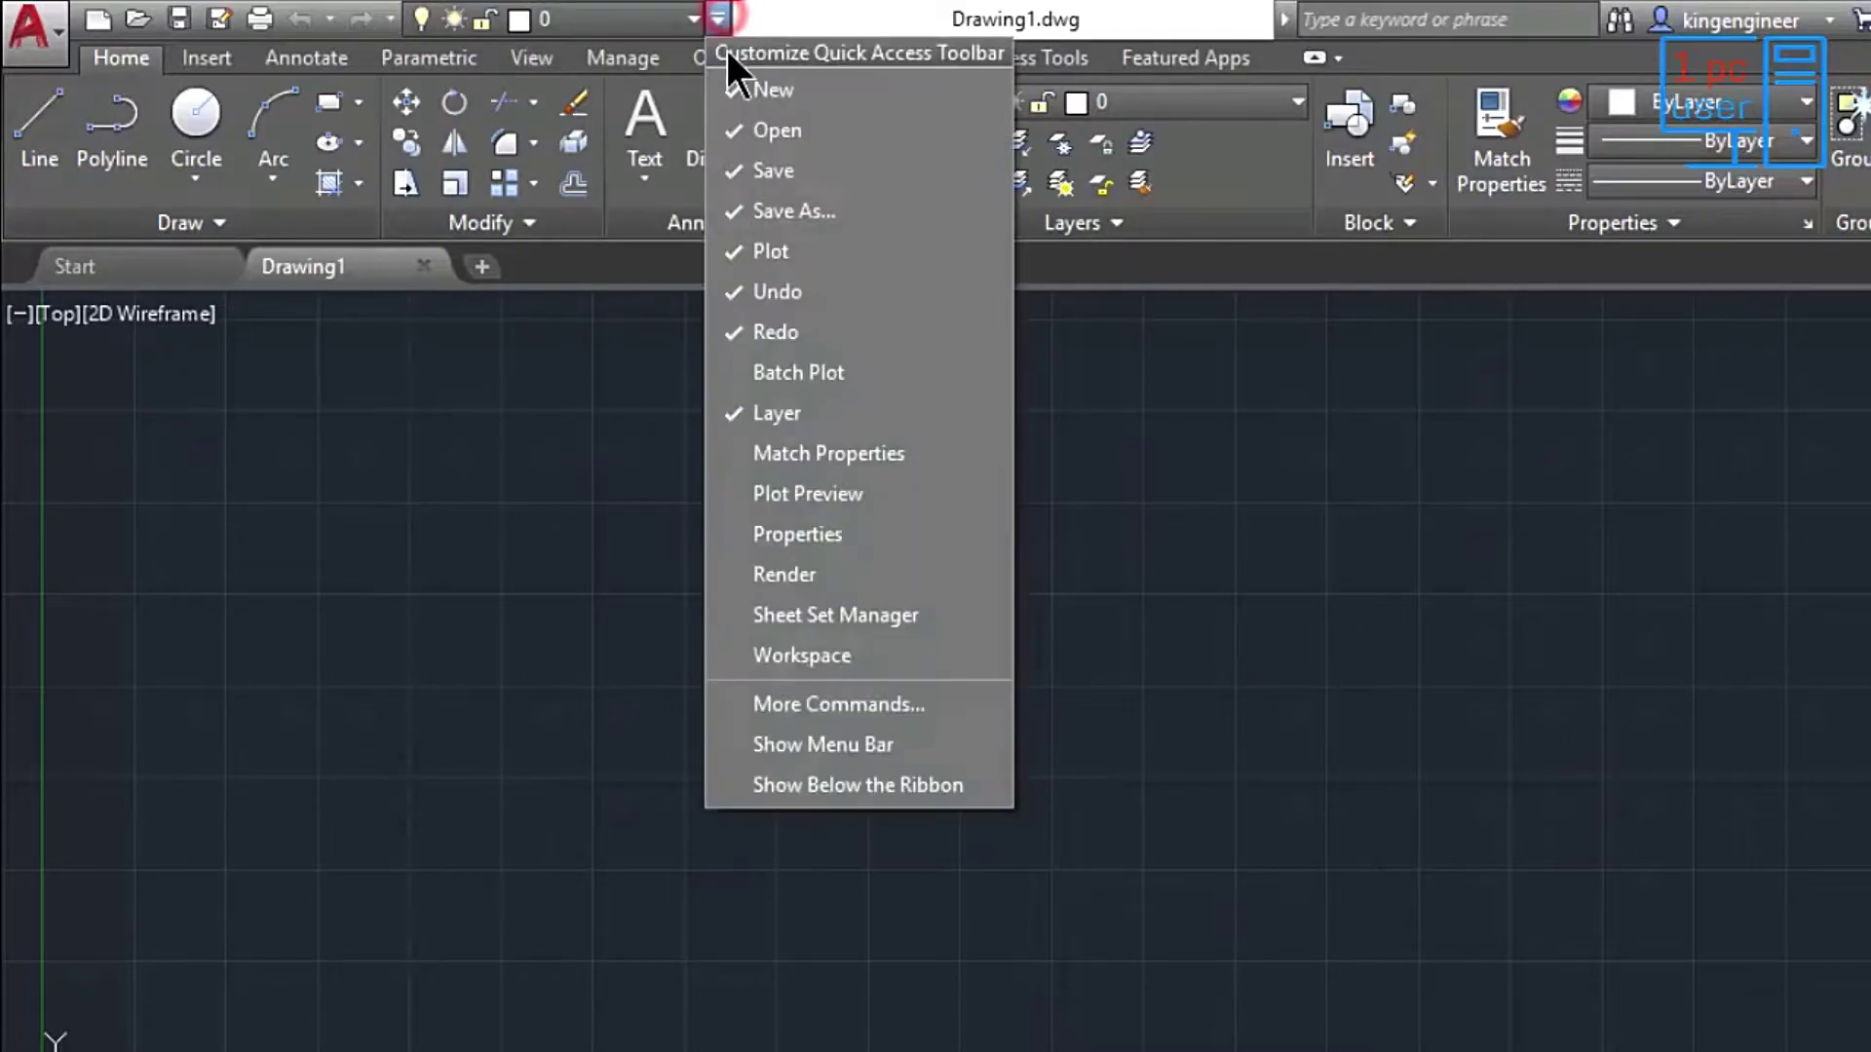
left_click(757, 421)
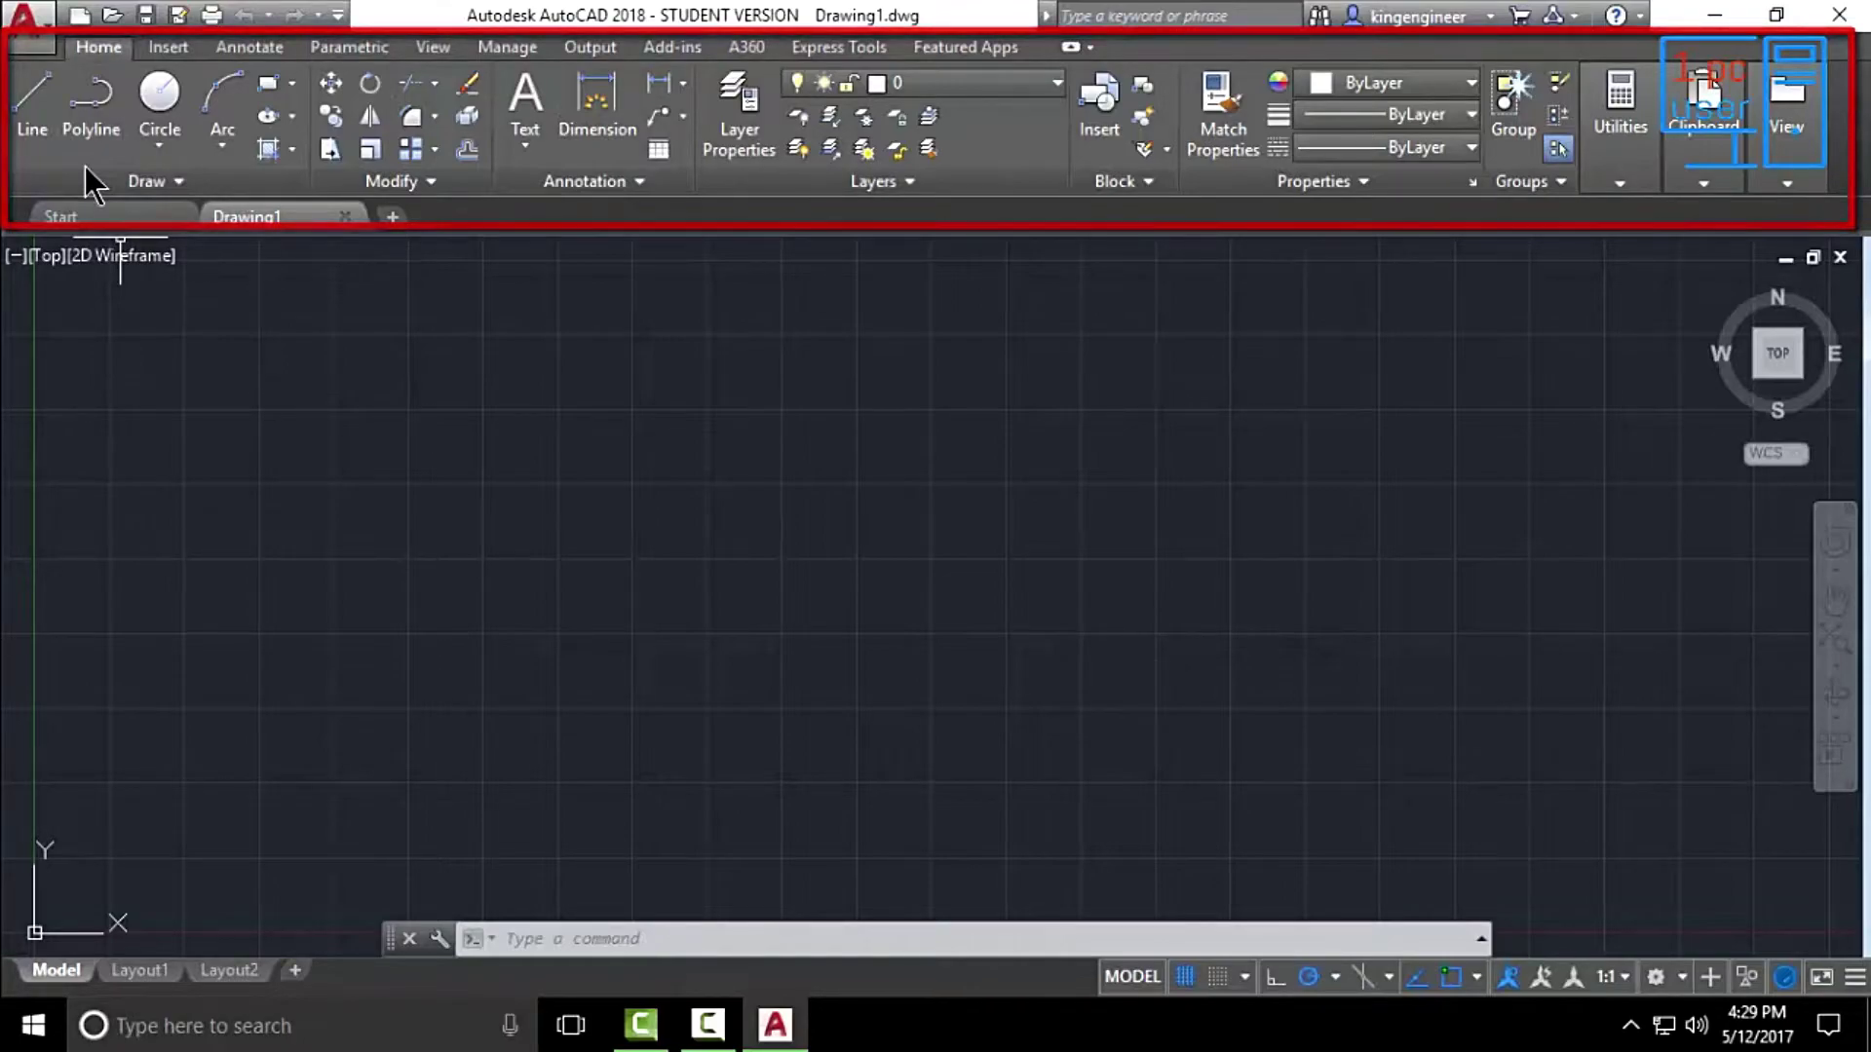
Step: Draw a closed triangle of three line segments on the left side of the drawing area with the Line tool
left_click(32, 110)
left_click(356, 476)
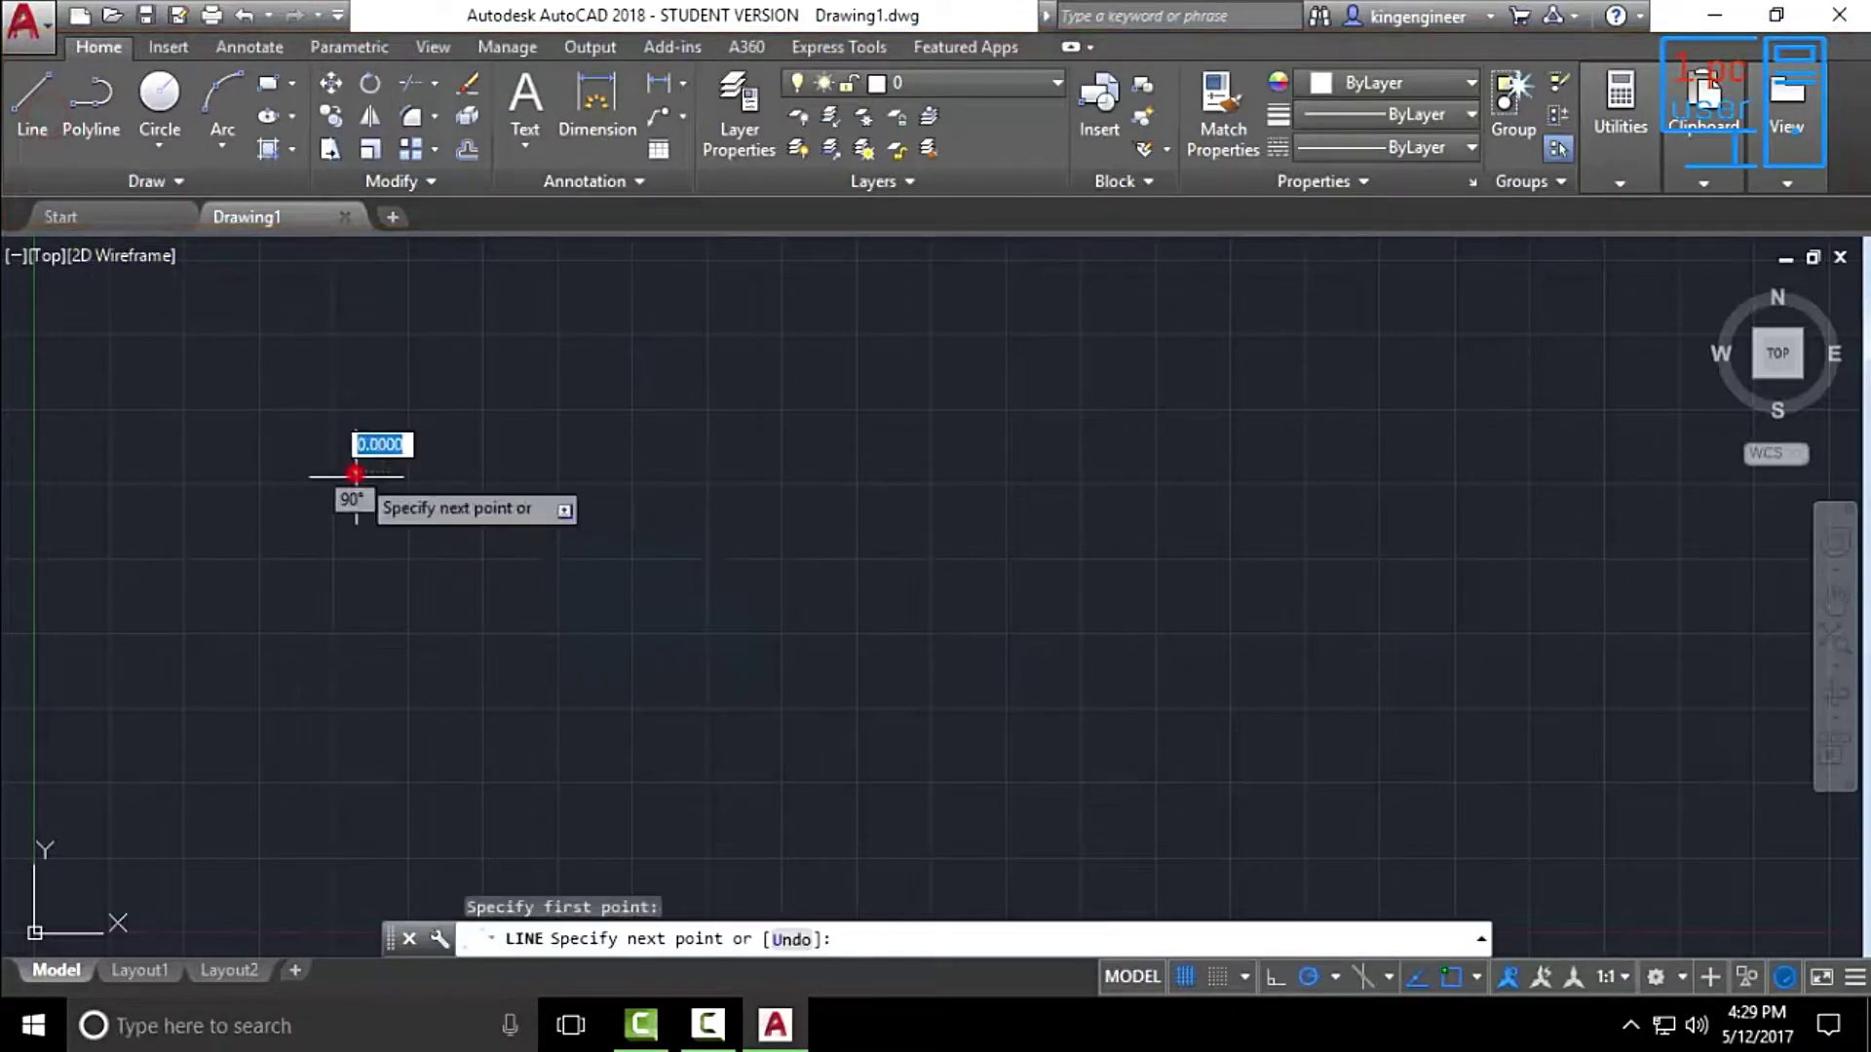
left_click(610, 650)
left_click(851, 533)
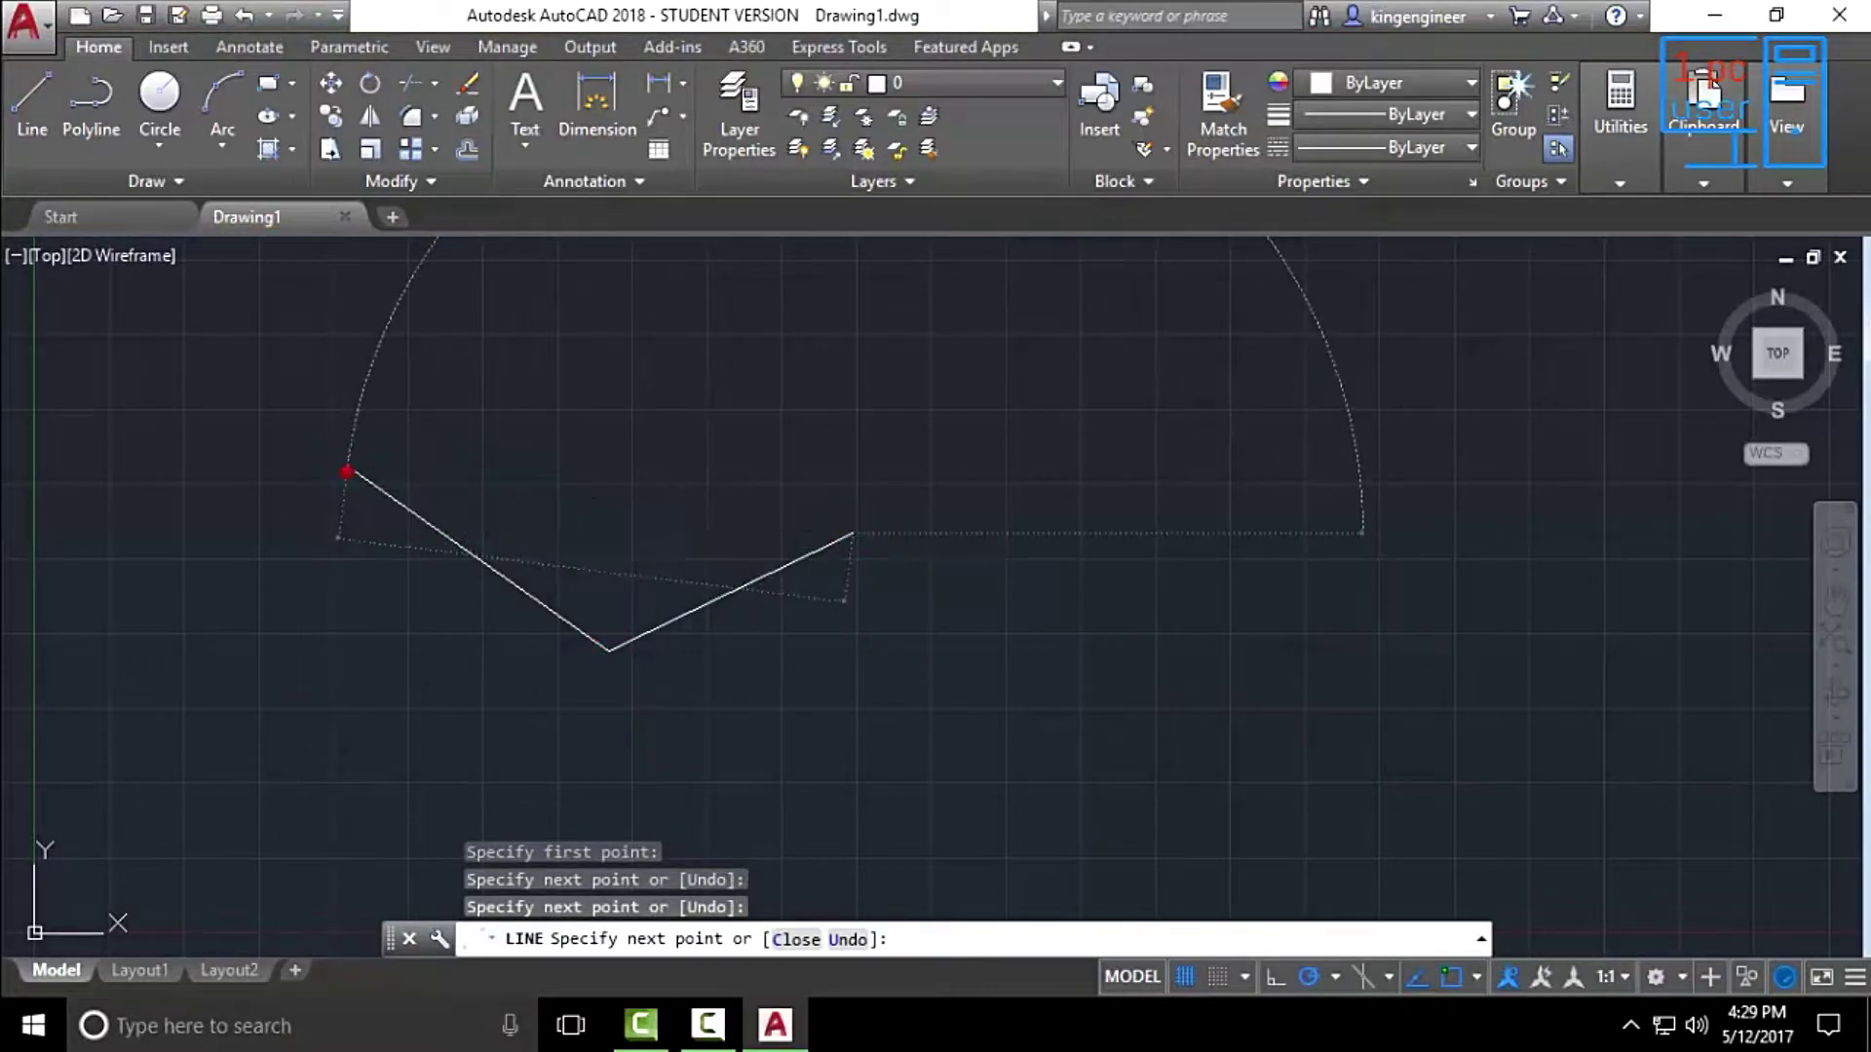
left_click(352, 472)
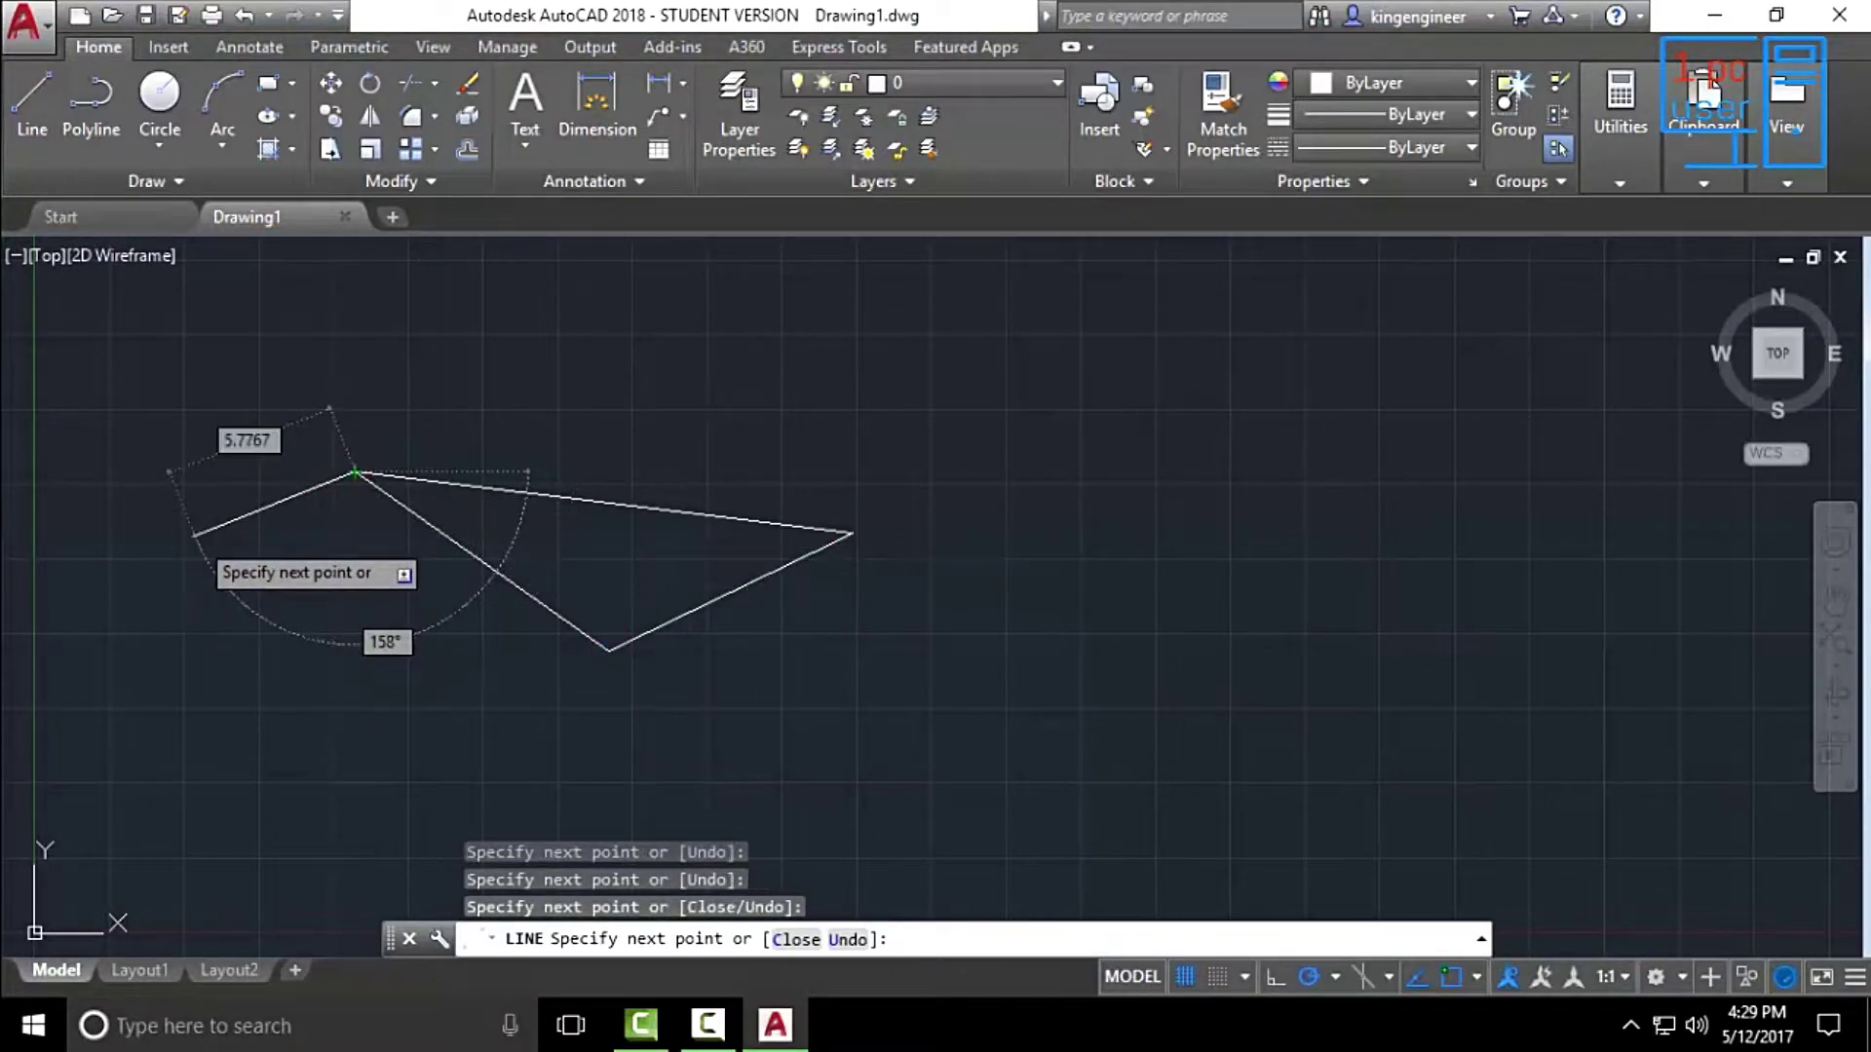
key("Escape")
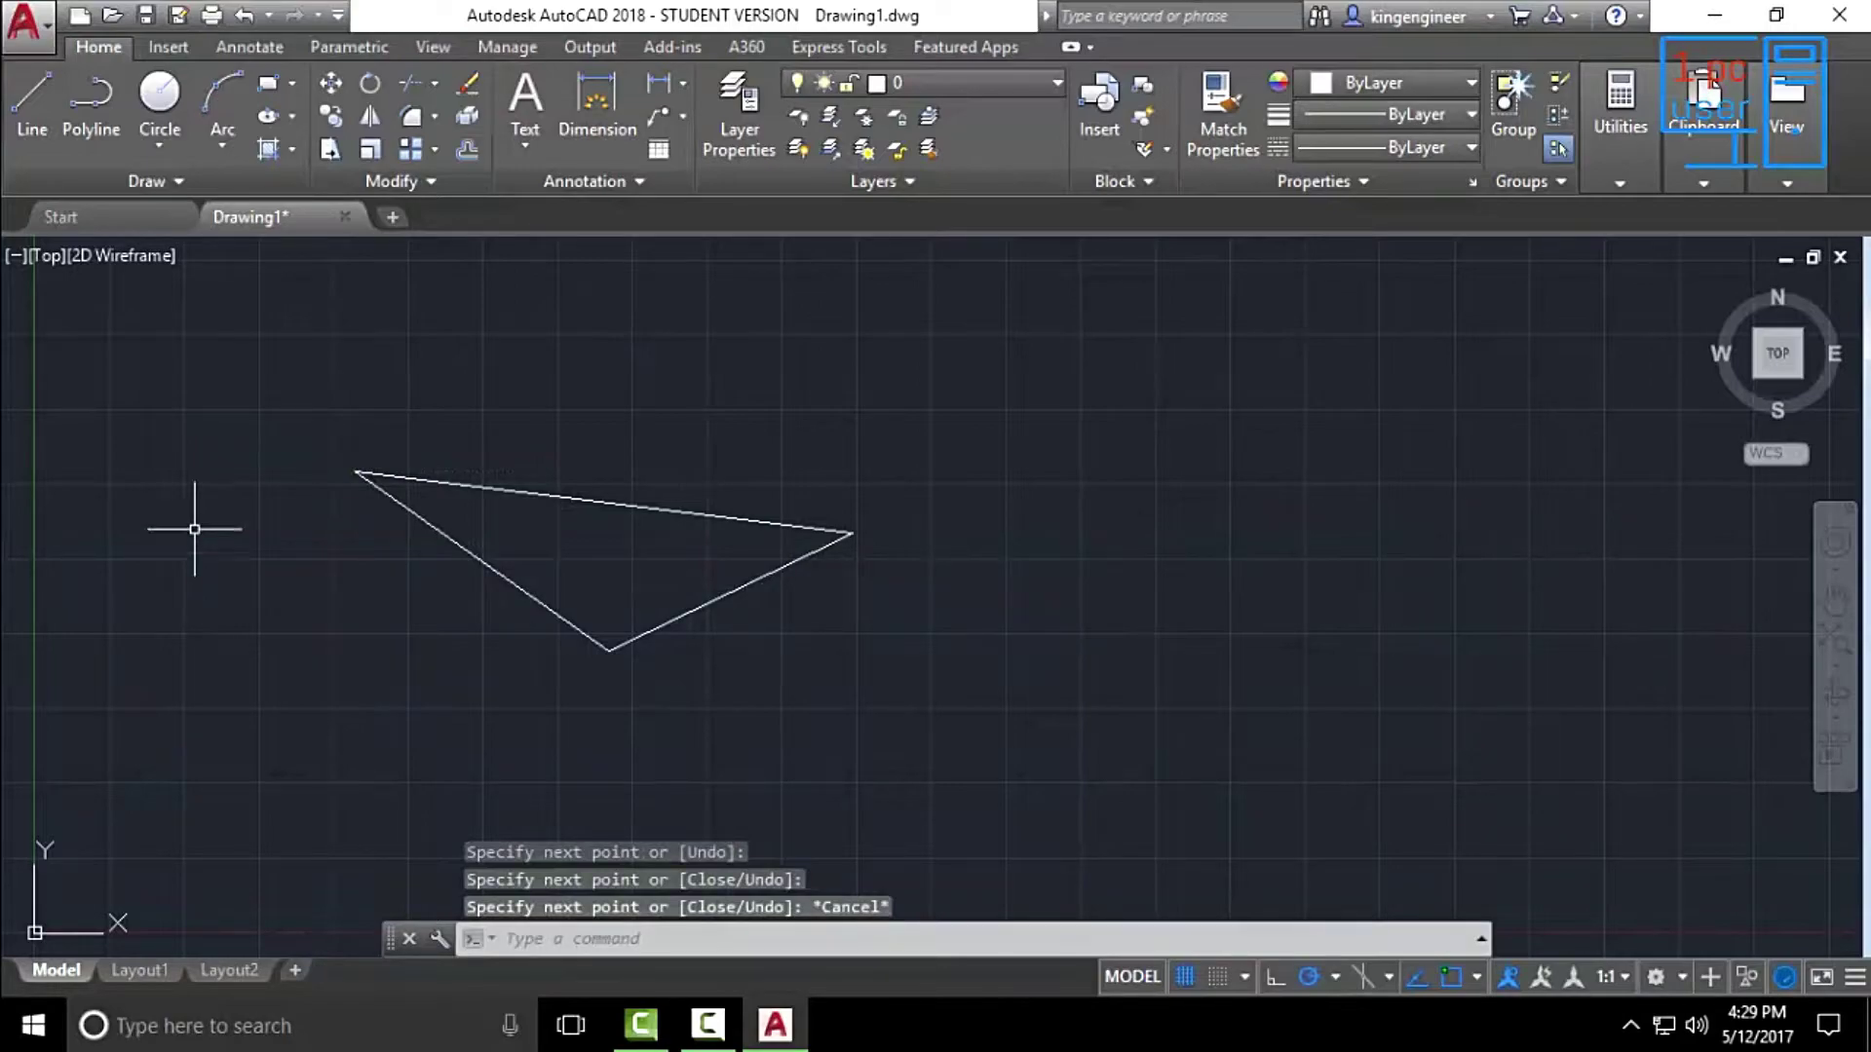
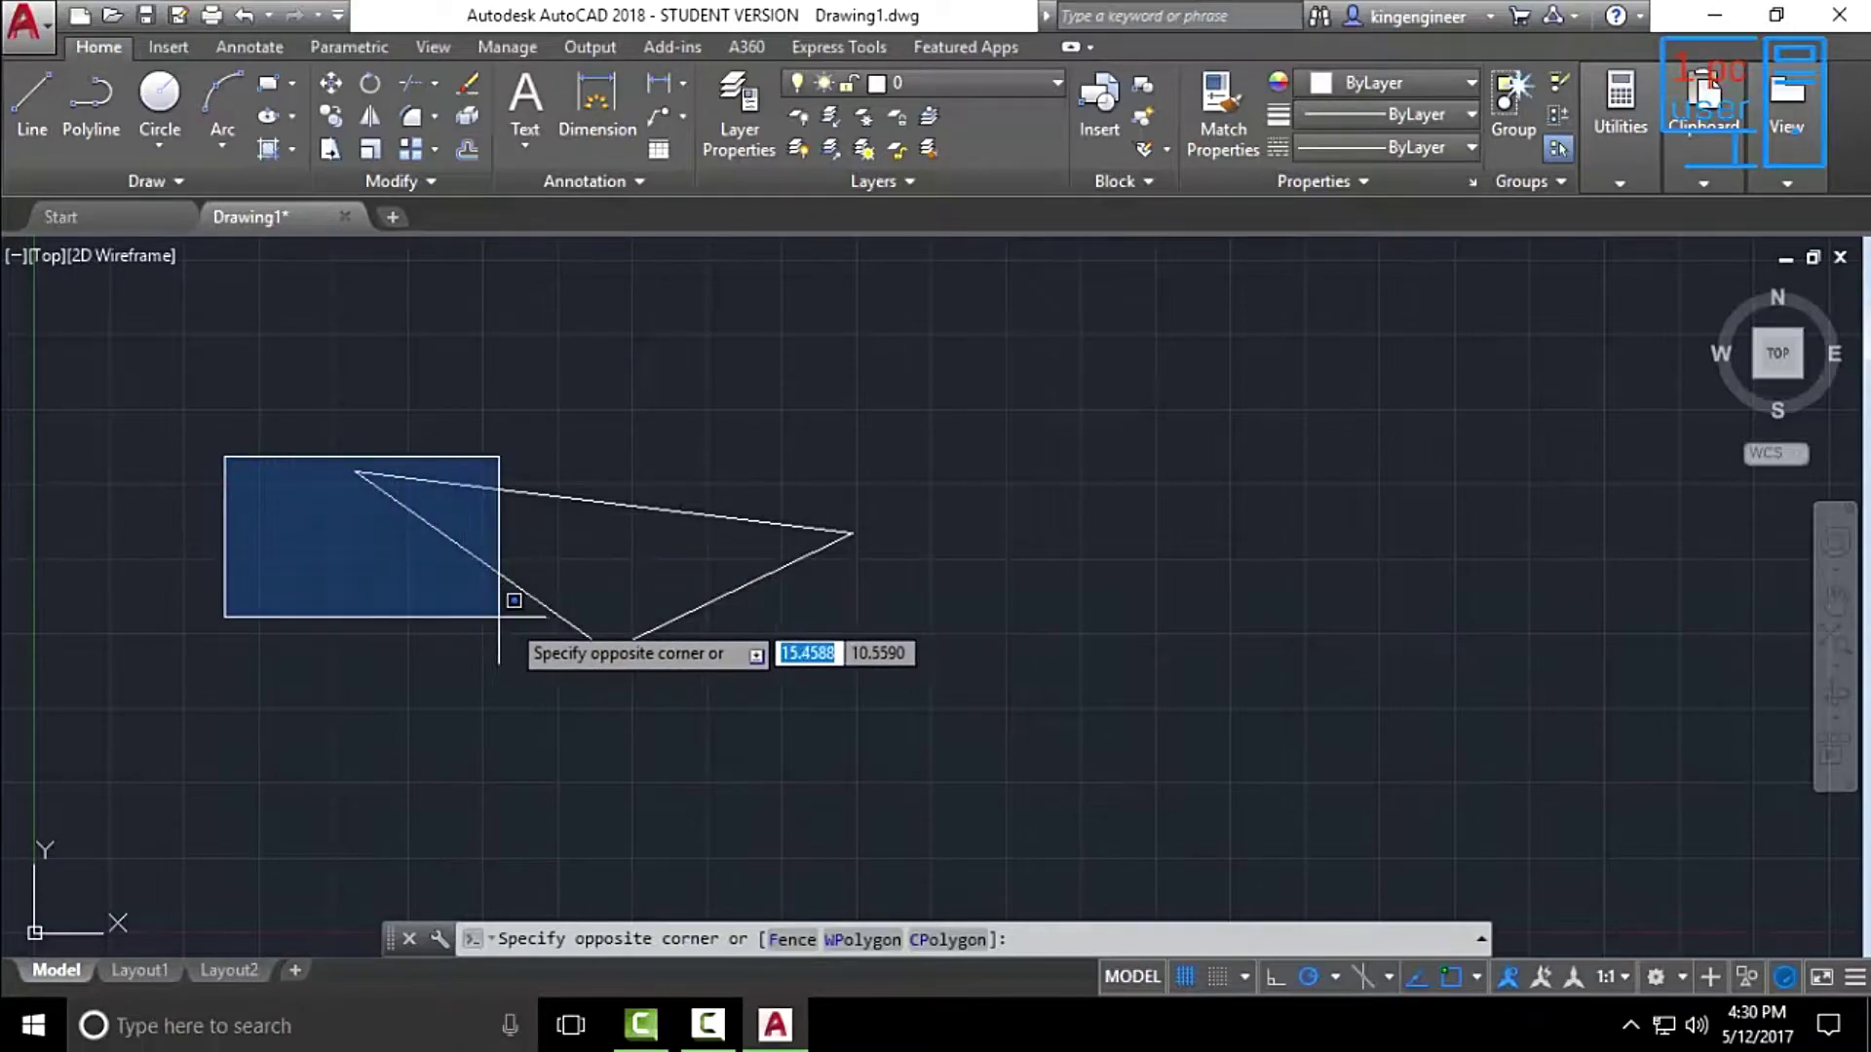
Step: Window-select the triangle's upper line, clear it, crossing-select the two lower lines, and clear that selection too
left_click(930, 589)
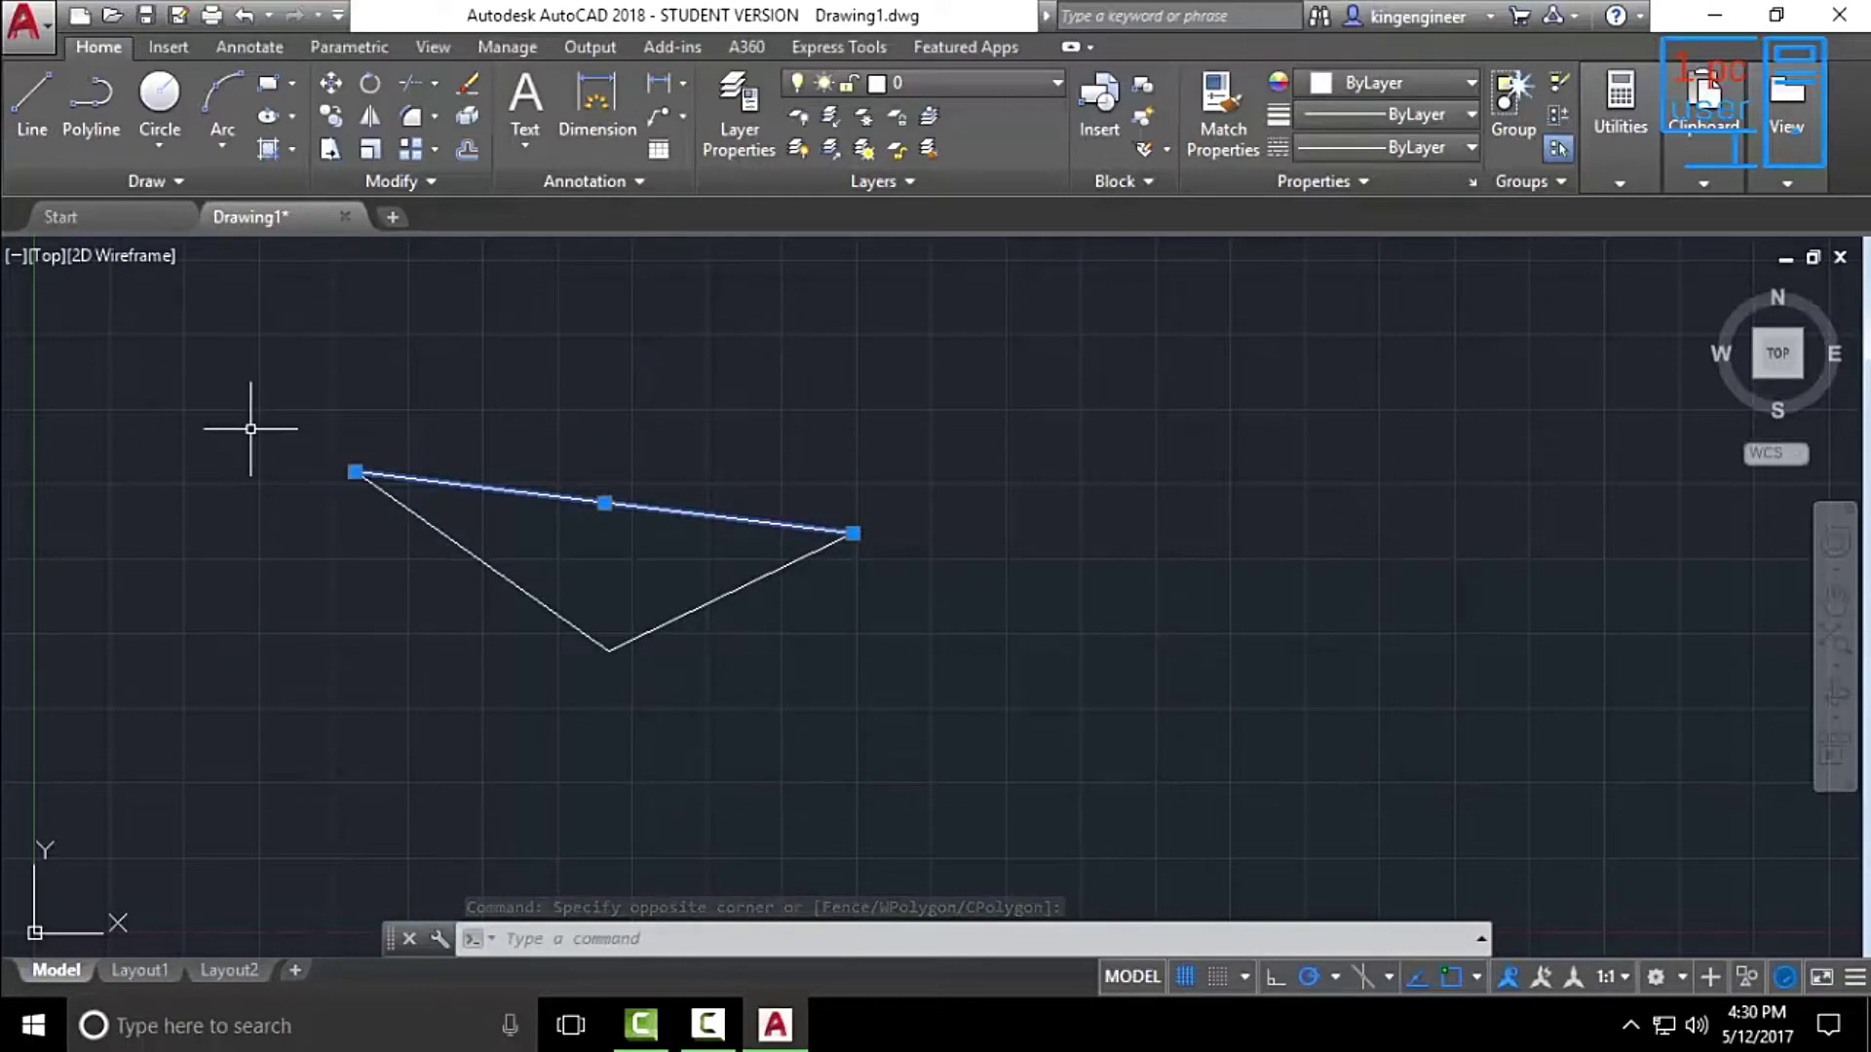
key("Escape")
left_click(898, 714)
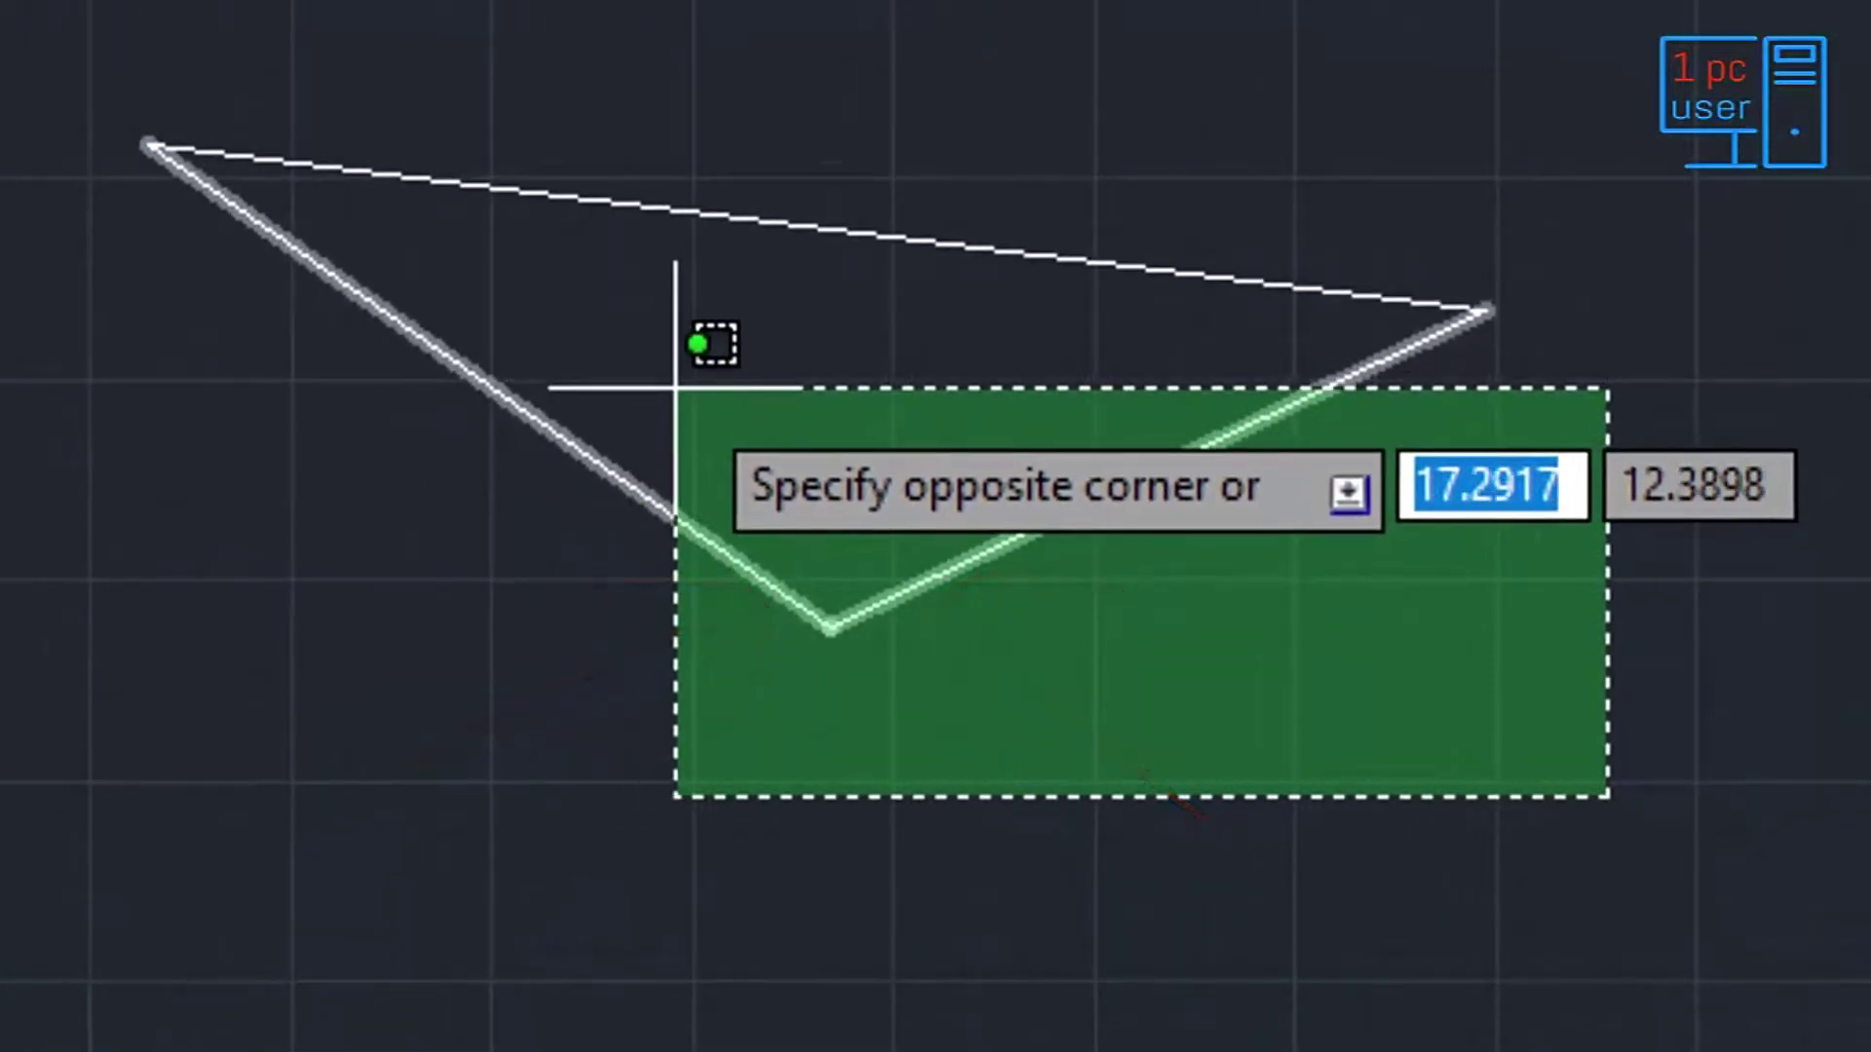
left_click(677, 384)
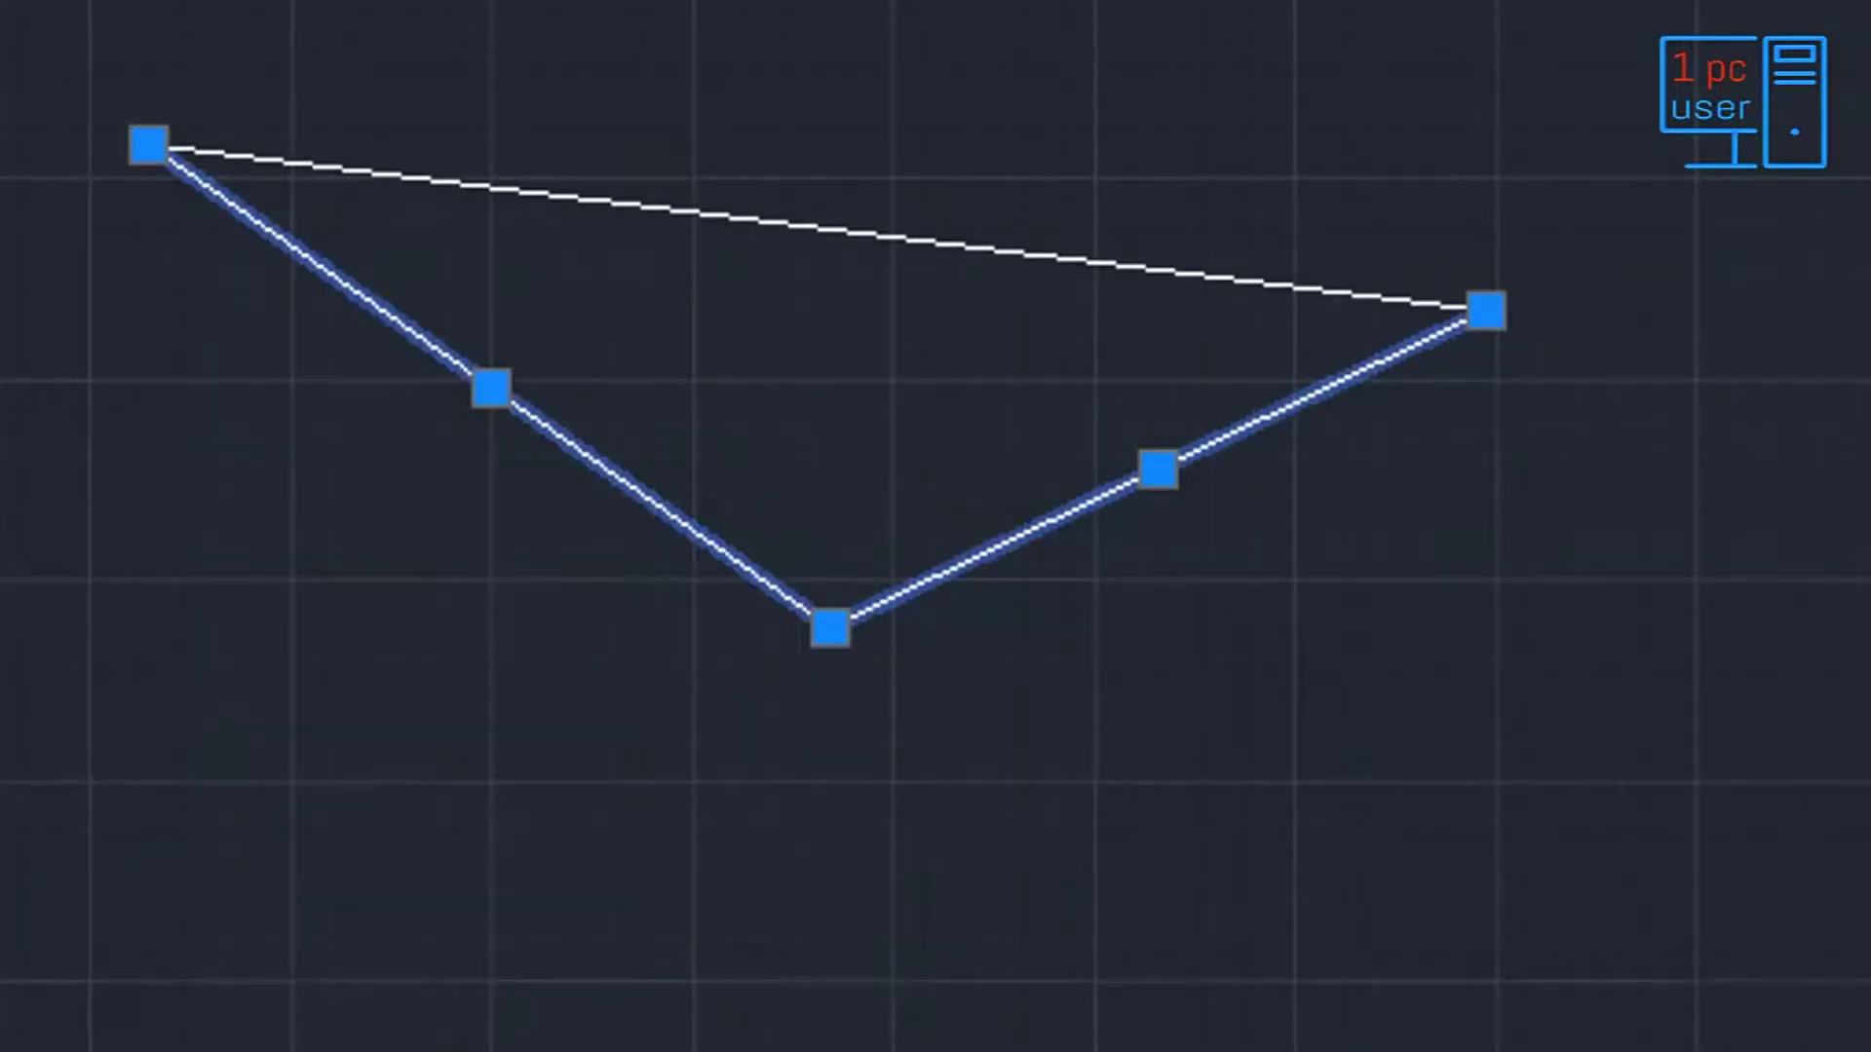
key("Escape")
Step: Try a window selection around only the triangle's lowest corner, window-select the whole upper line, and clear the selection
left_click(303, 811)
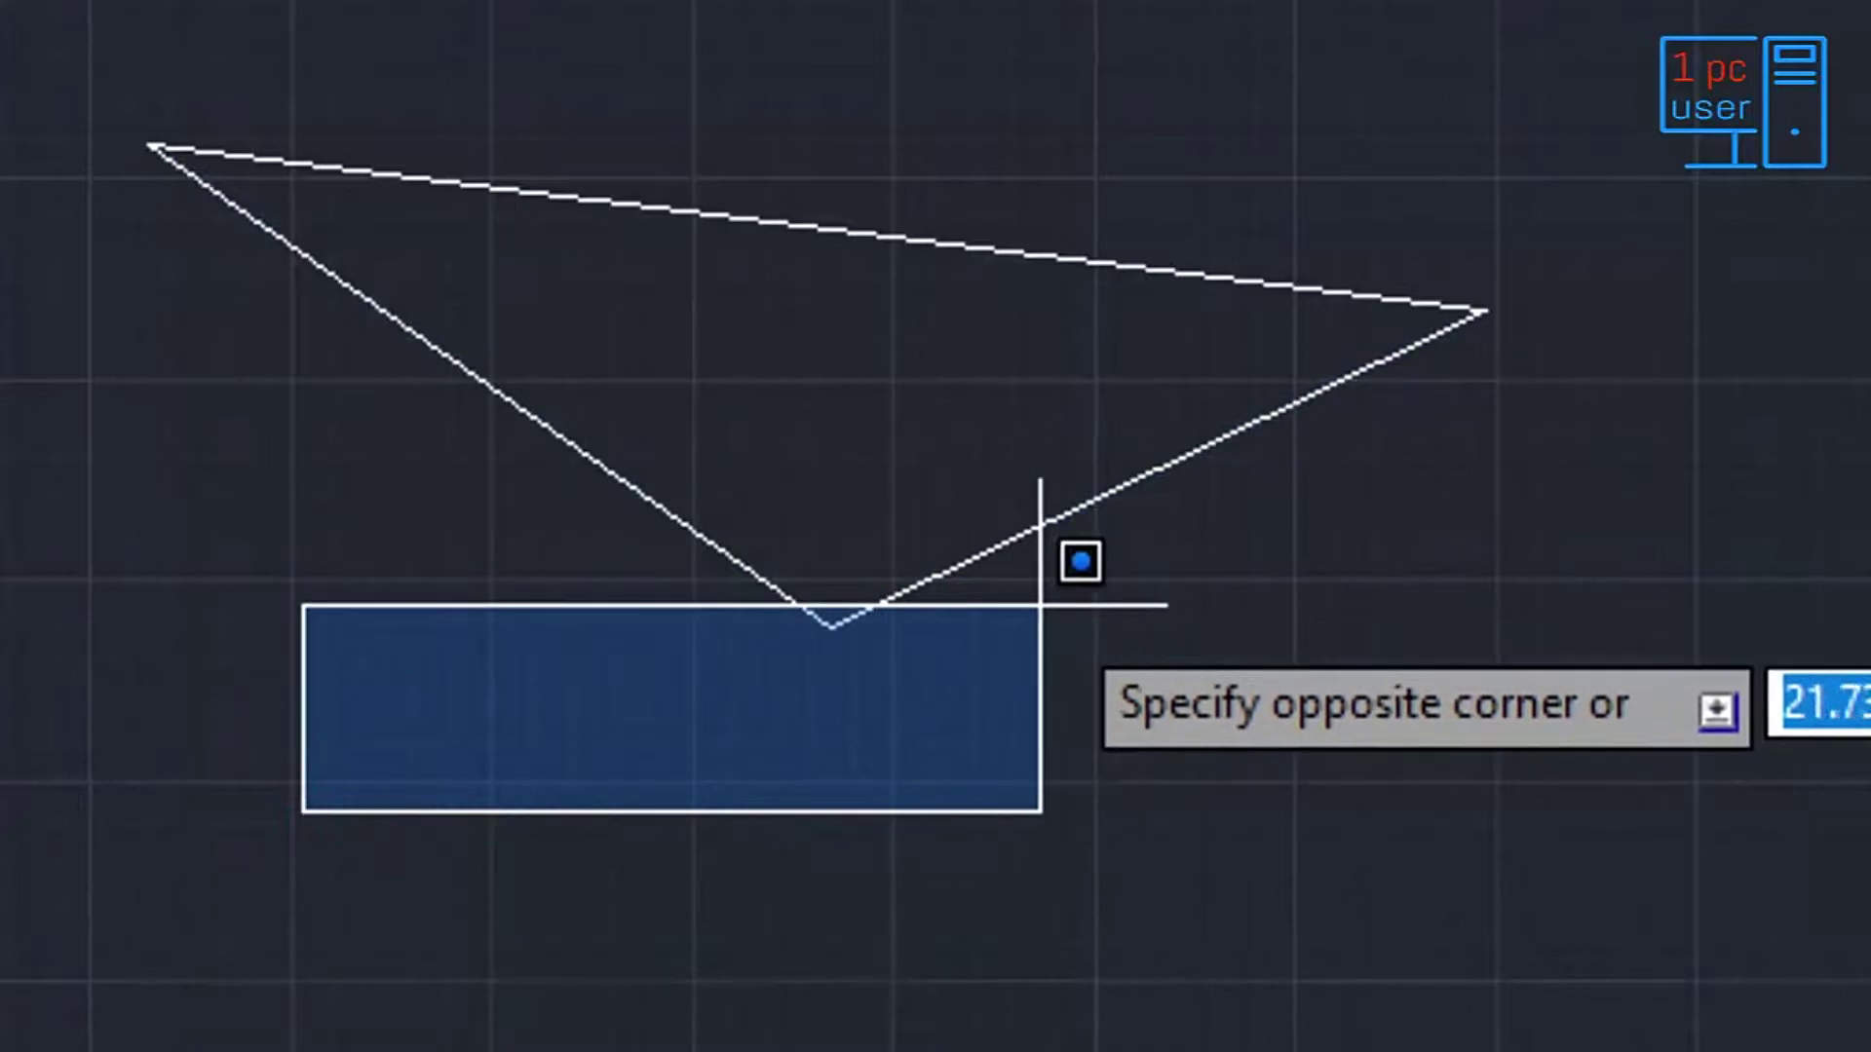
left_click(1237, 531)
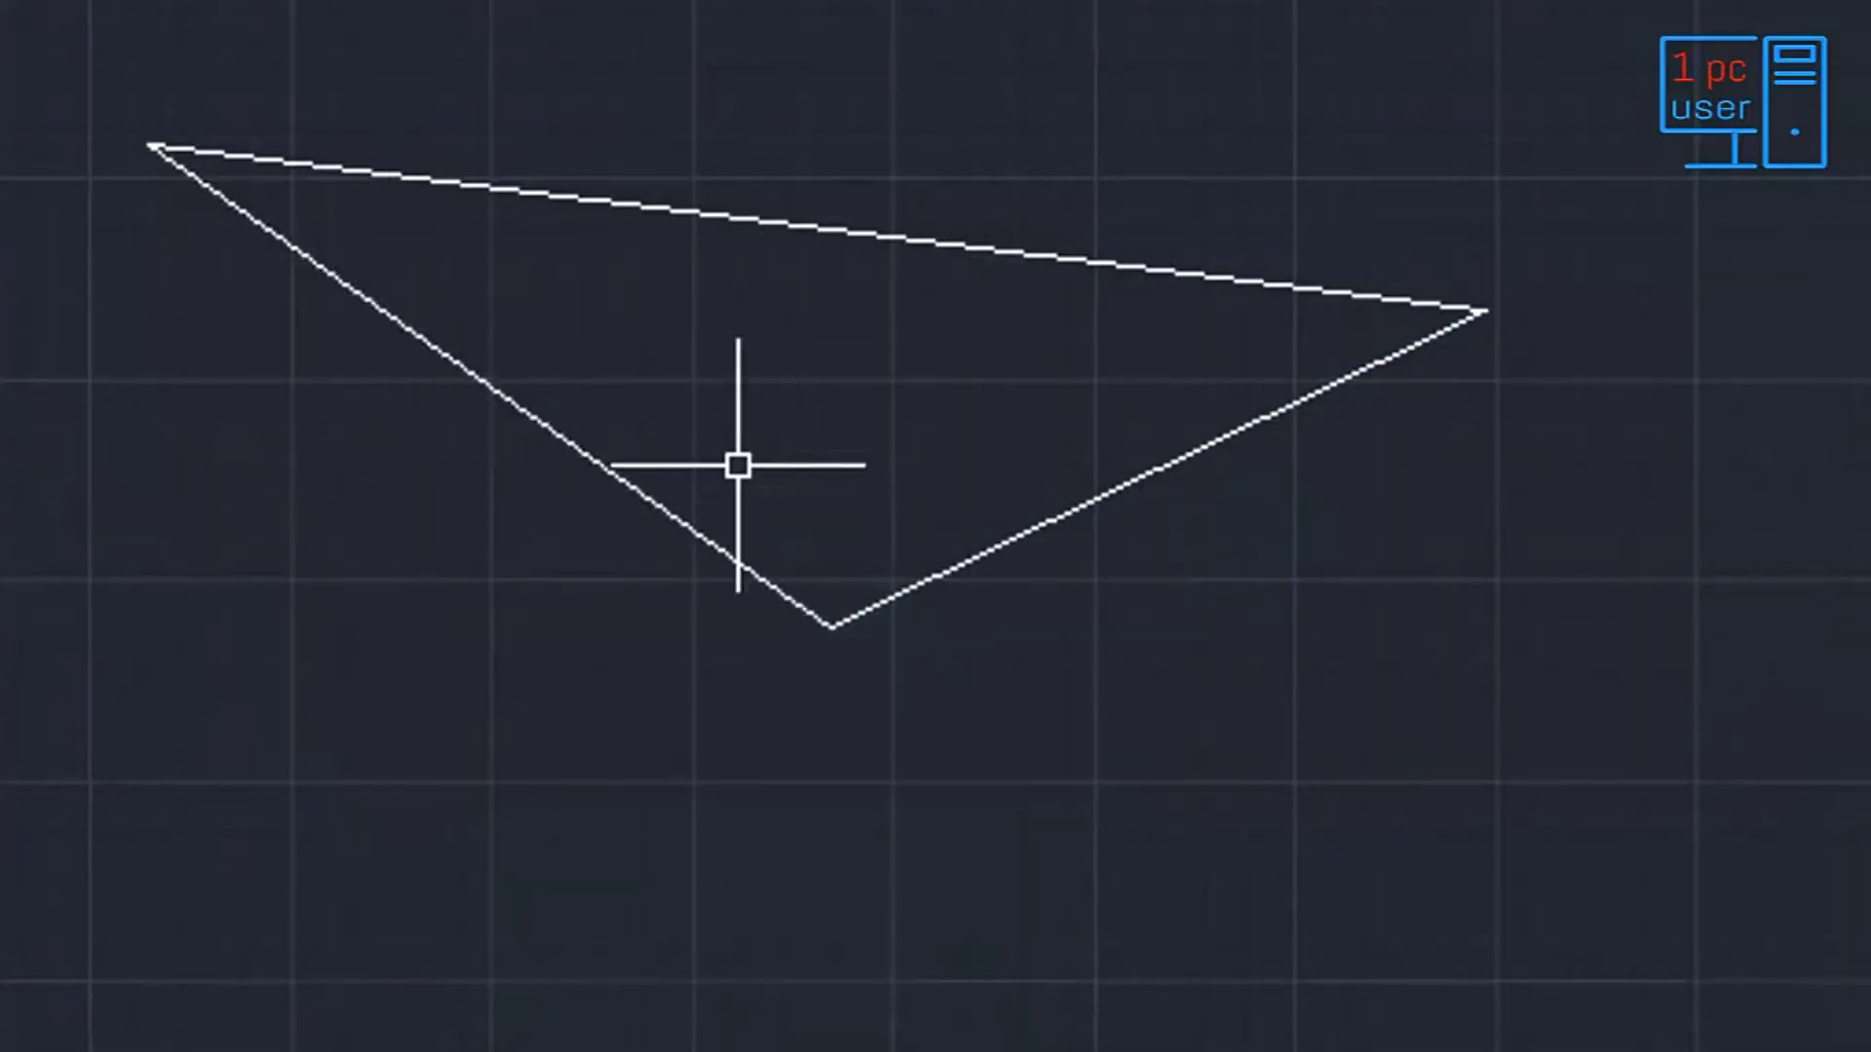
left_click(5, 5)
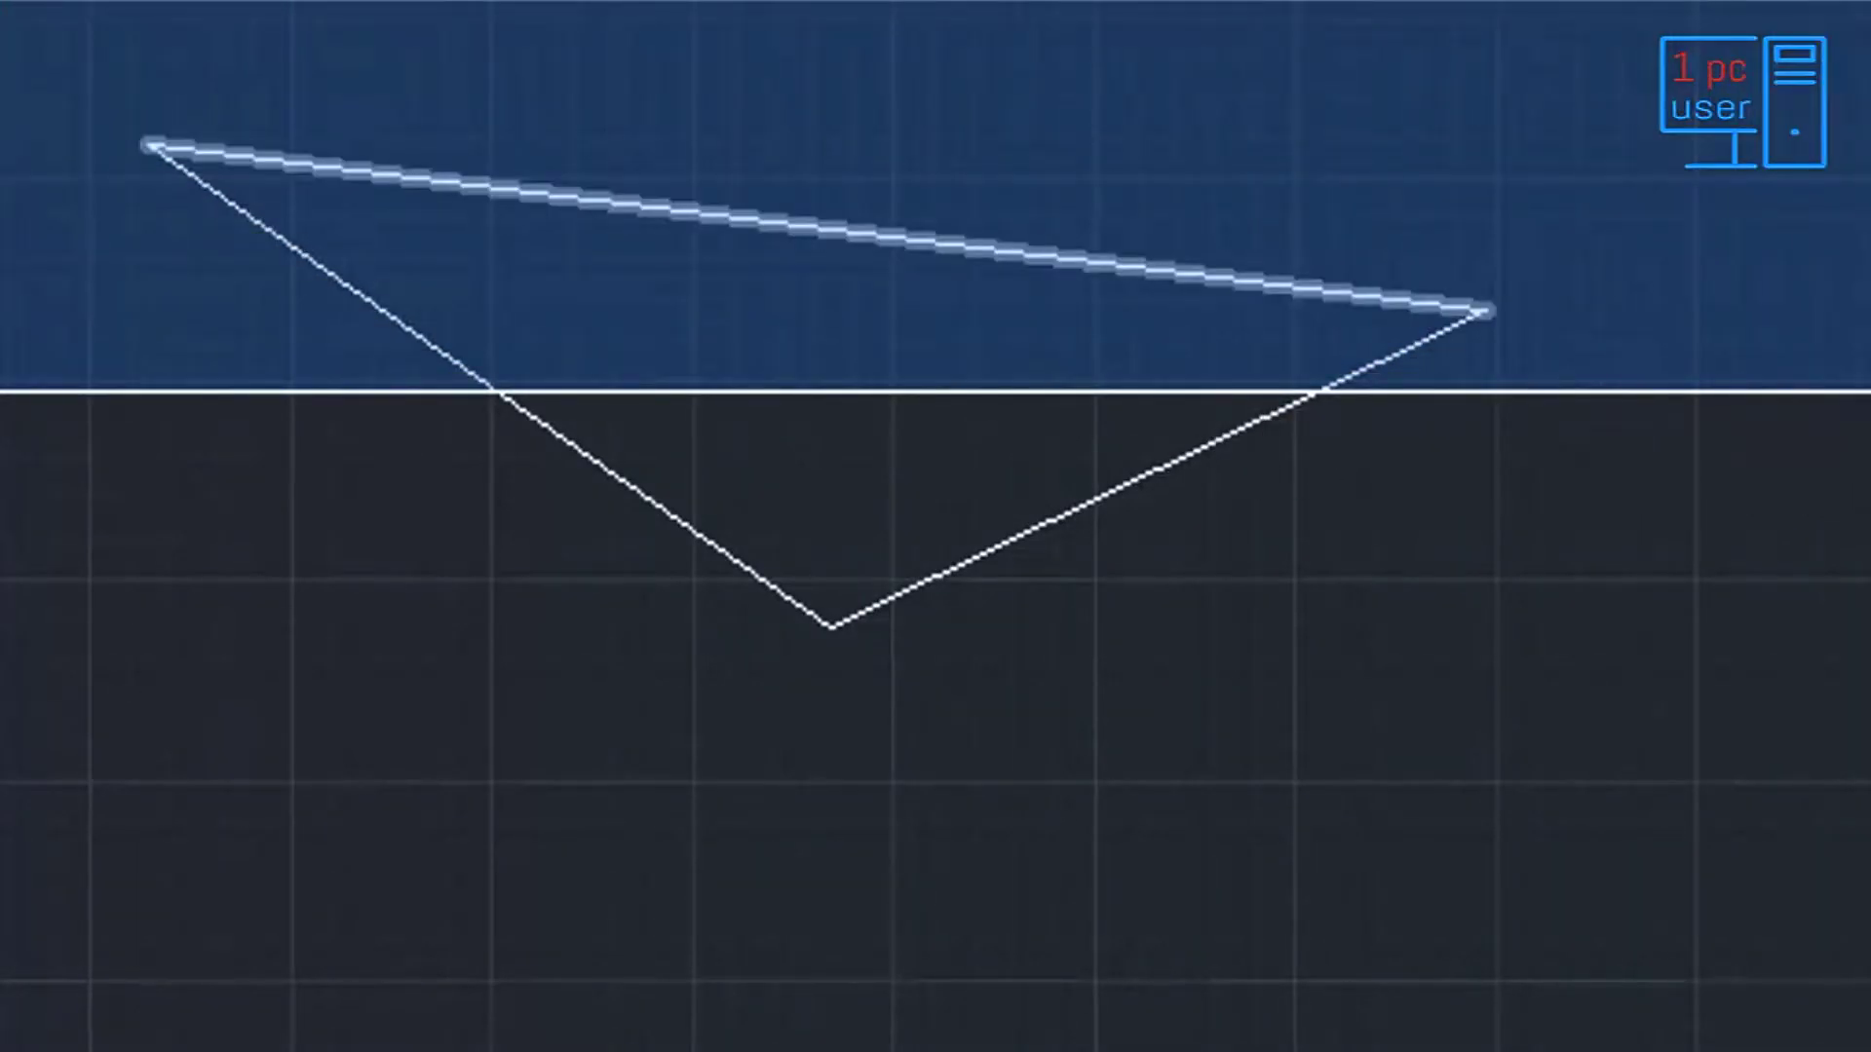
left_click(1867, 394)
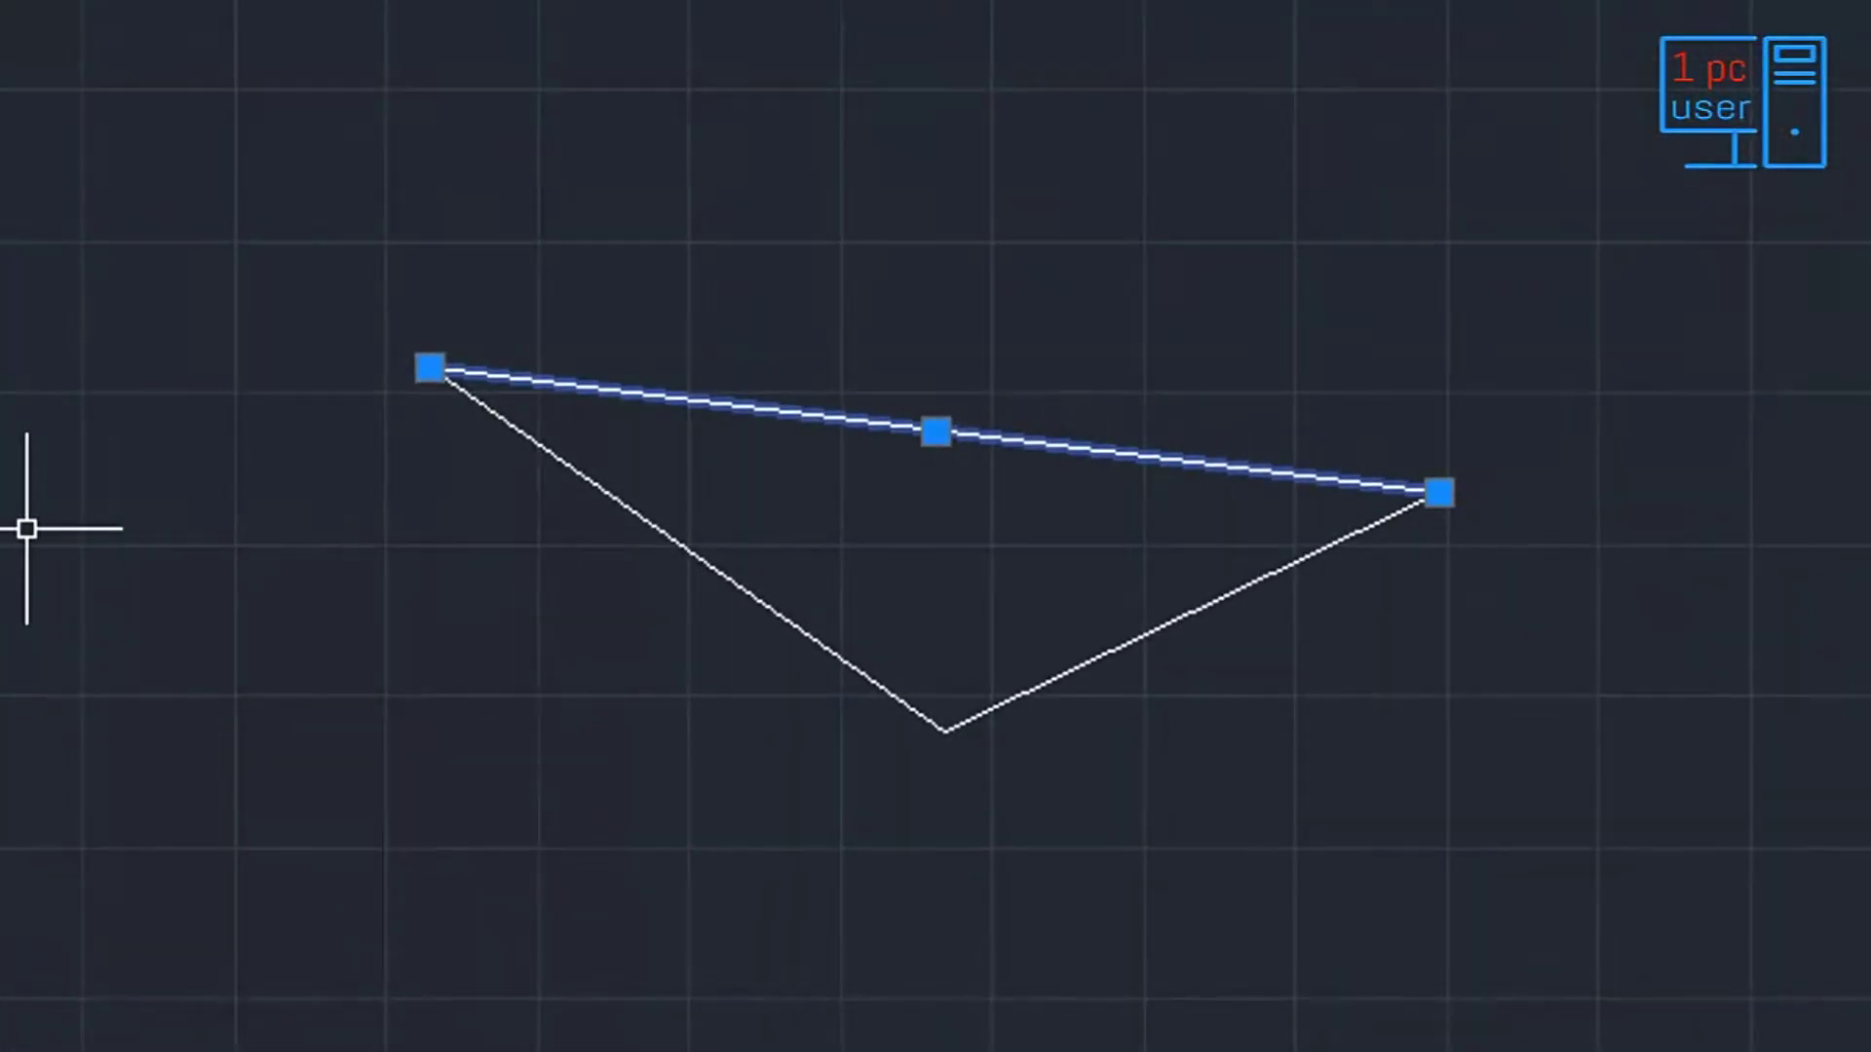
key("Escape")
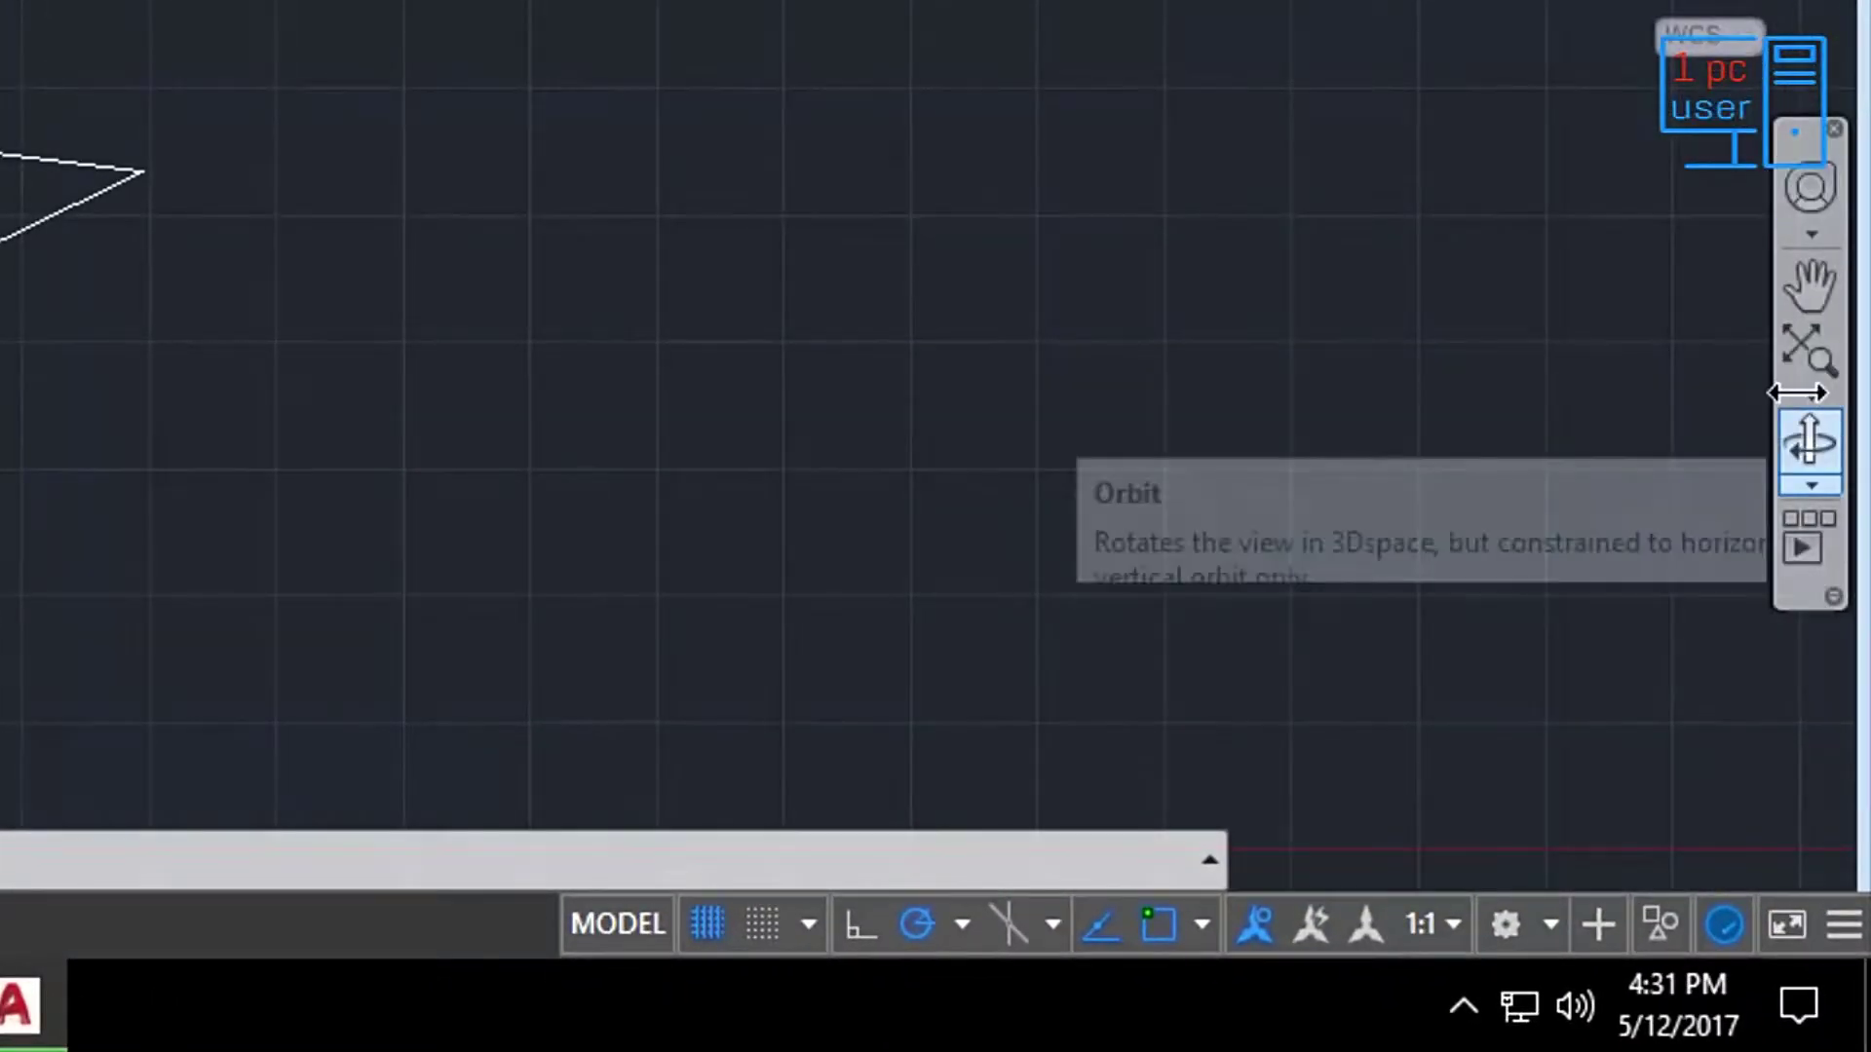
Step: Pan the drawing a little to the left, and remove Orbit from the navigation bar and restore it
left_click(1810, 284)
mouse_move(376, 220)
left_mouse_down()
mouse_move(1006, 243)
mouse_move(615, 279)
mouse_move(3, 202)
left_mouse_up()
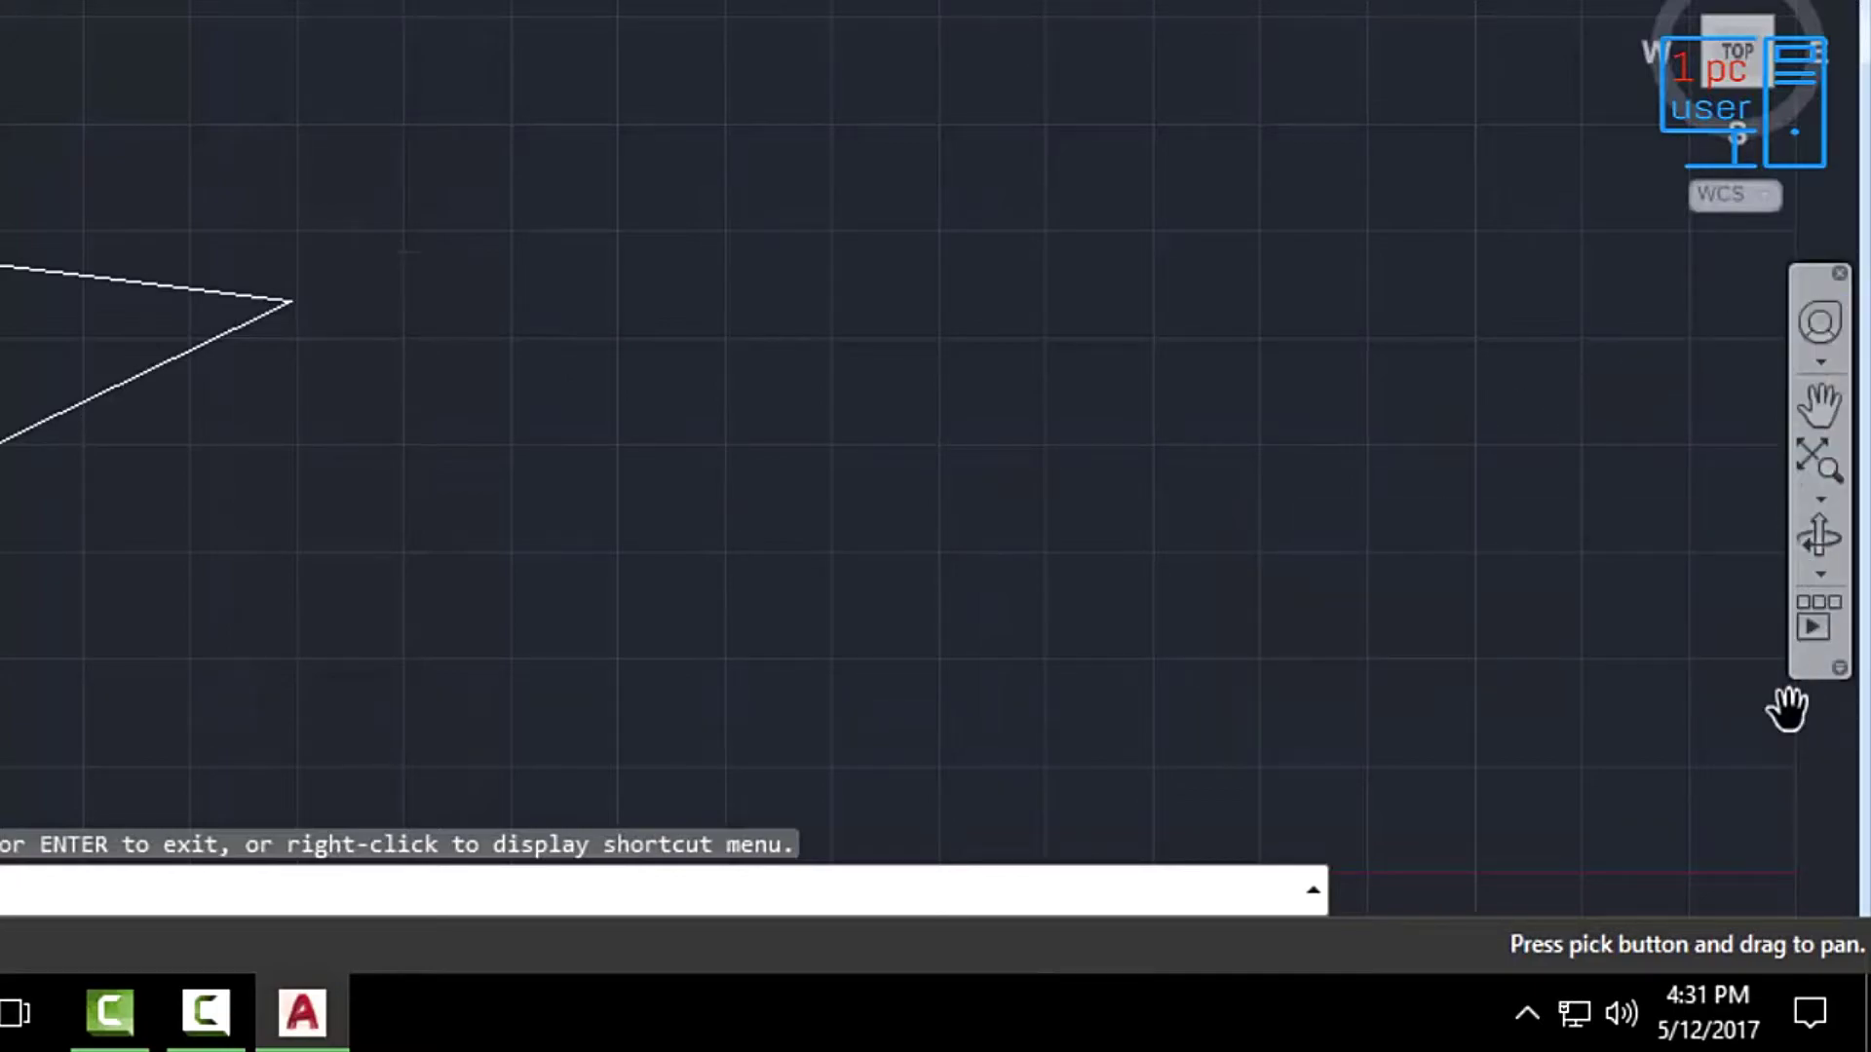
left_click(1839, 668)
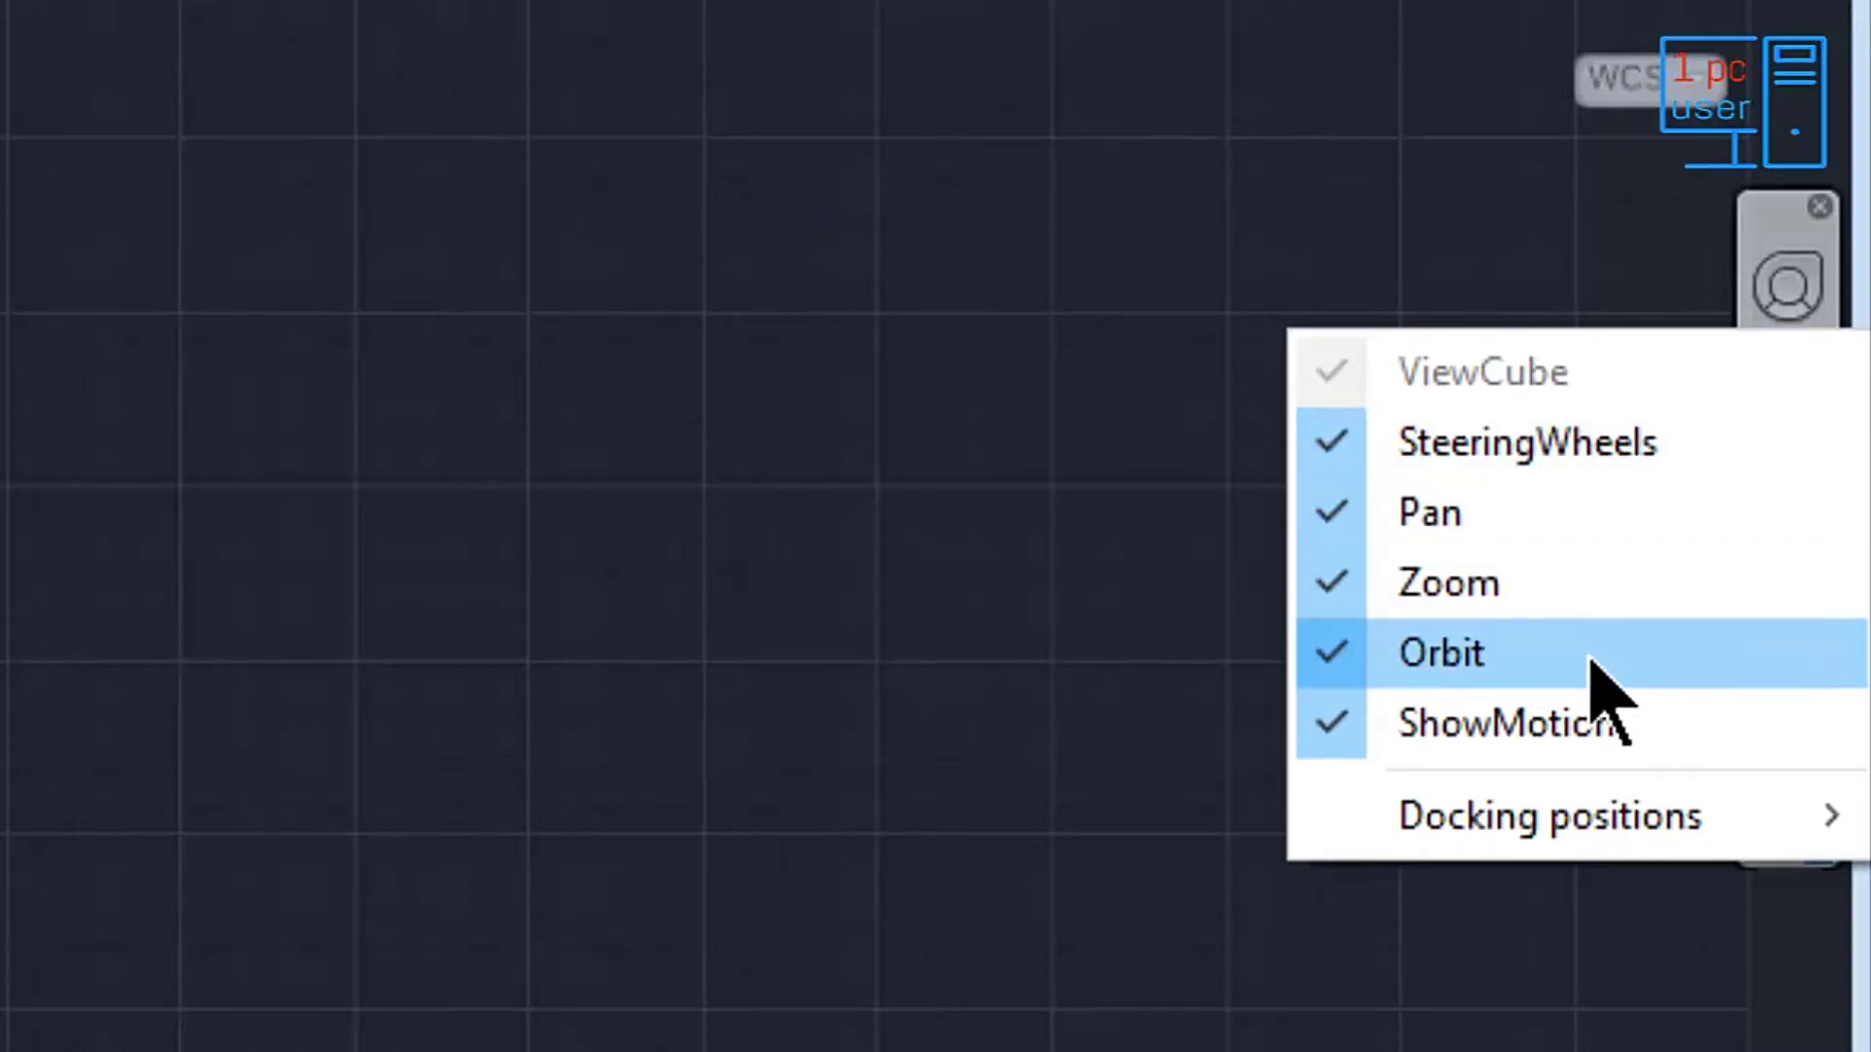
left_click(1546, 656)
left_click(1816, 724)
left_click(1468, 1040)
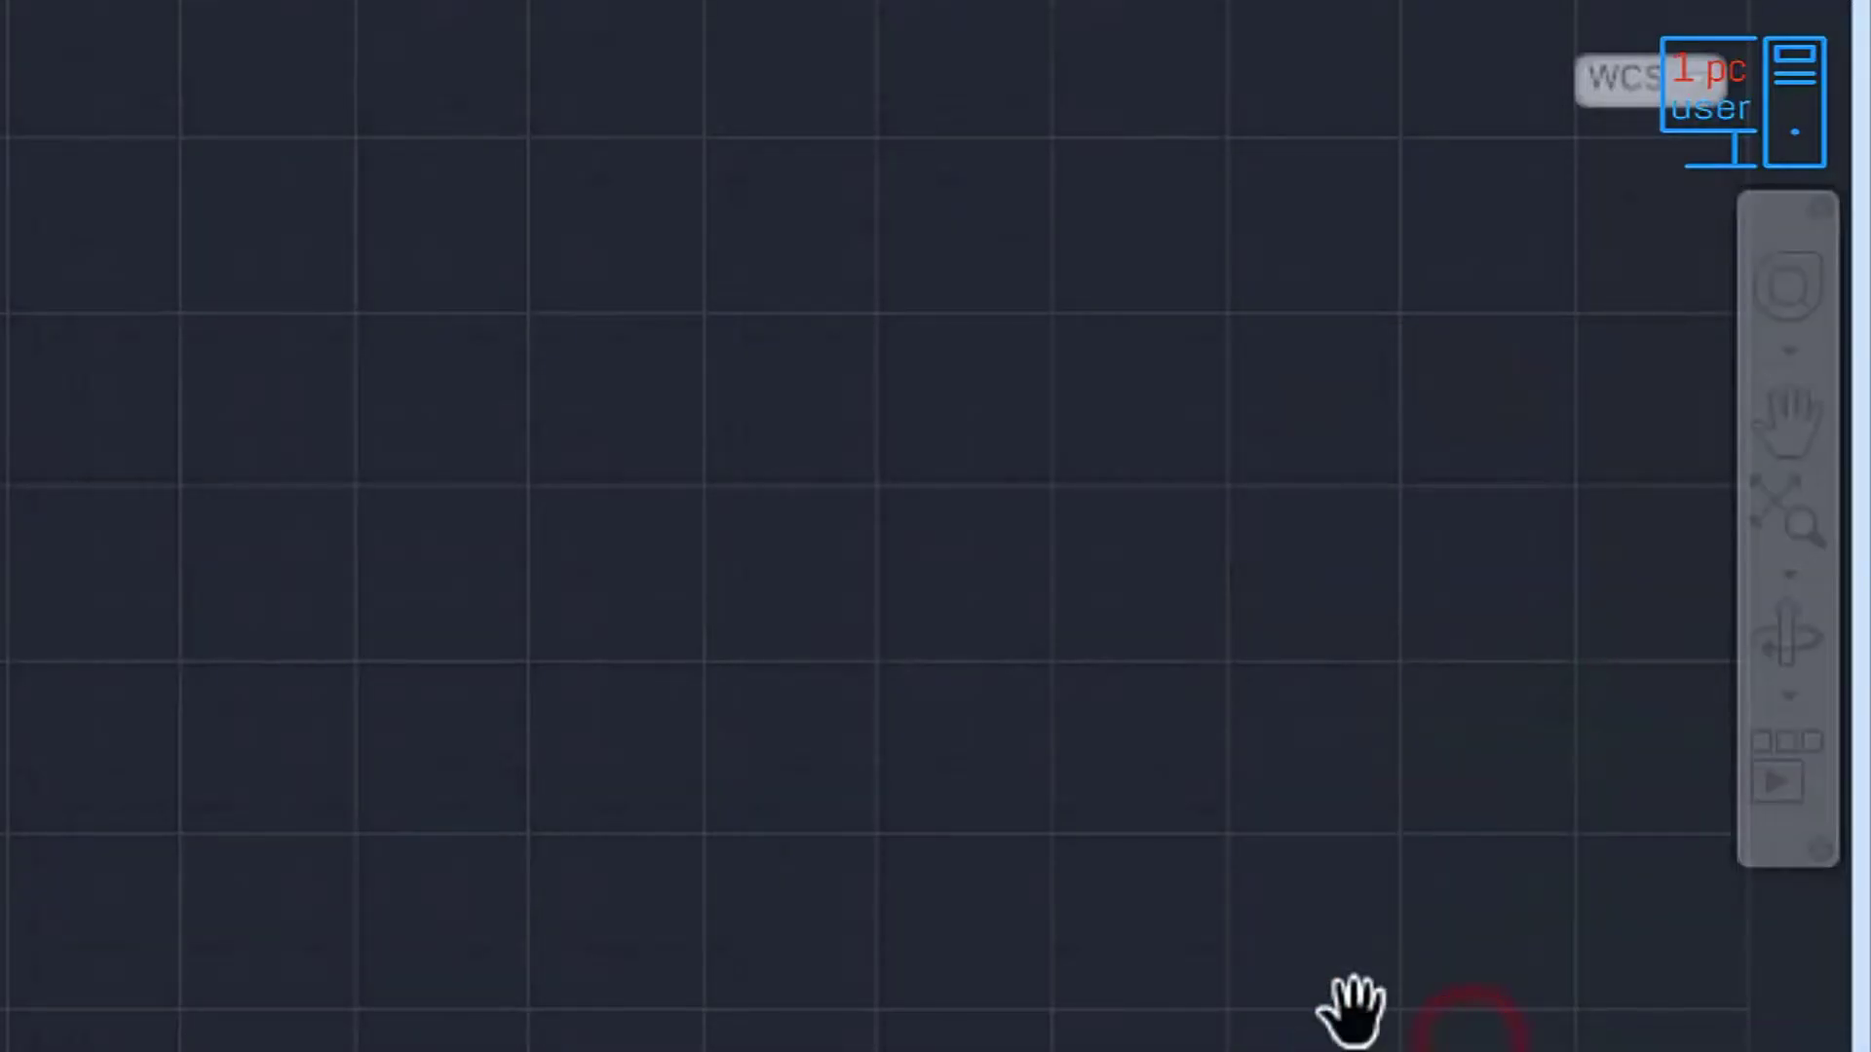
left_click(1813, 850)
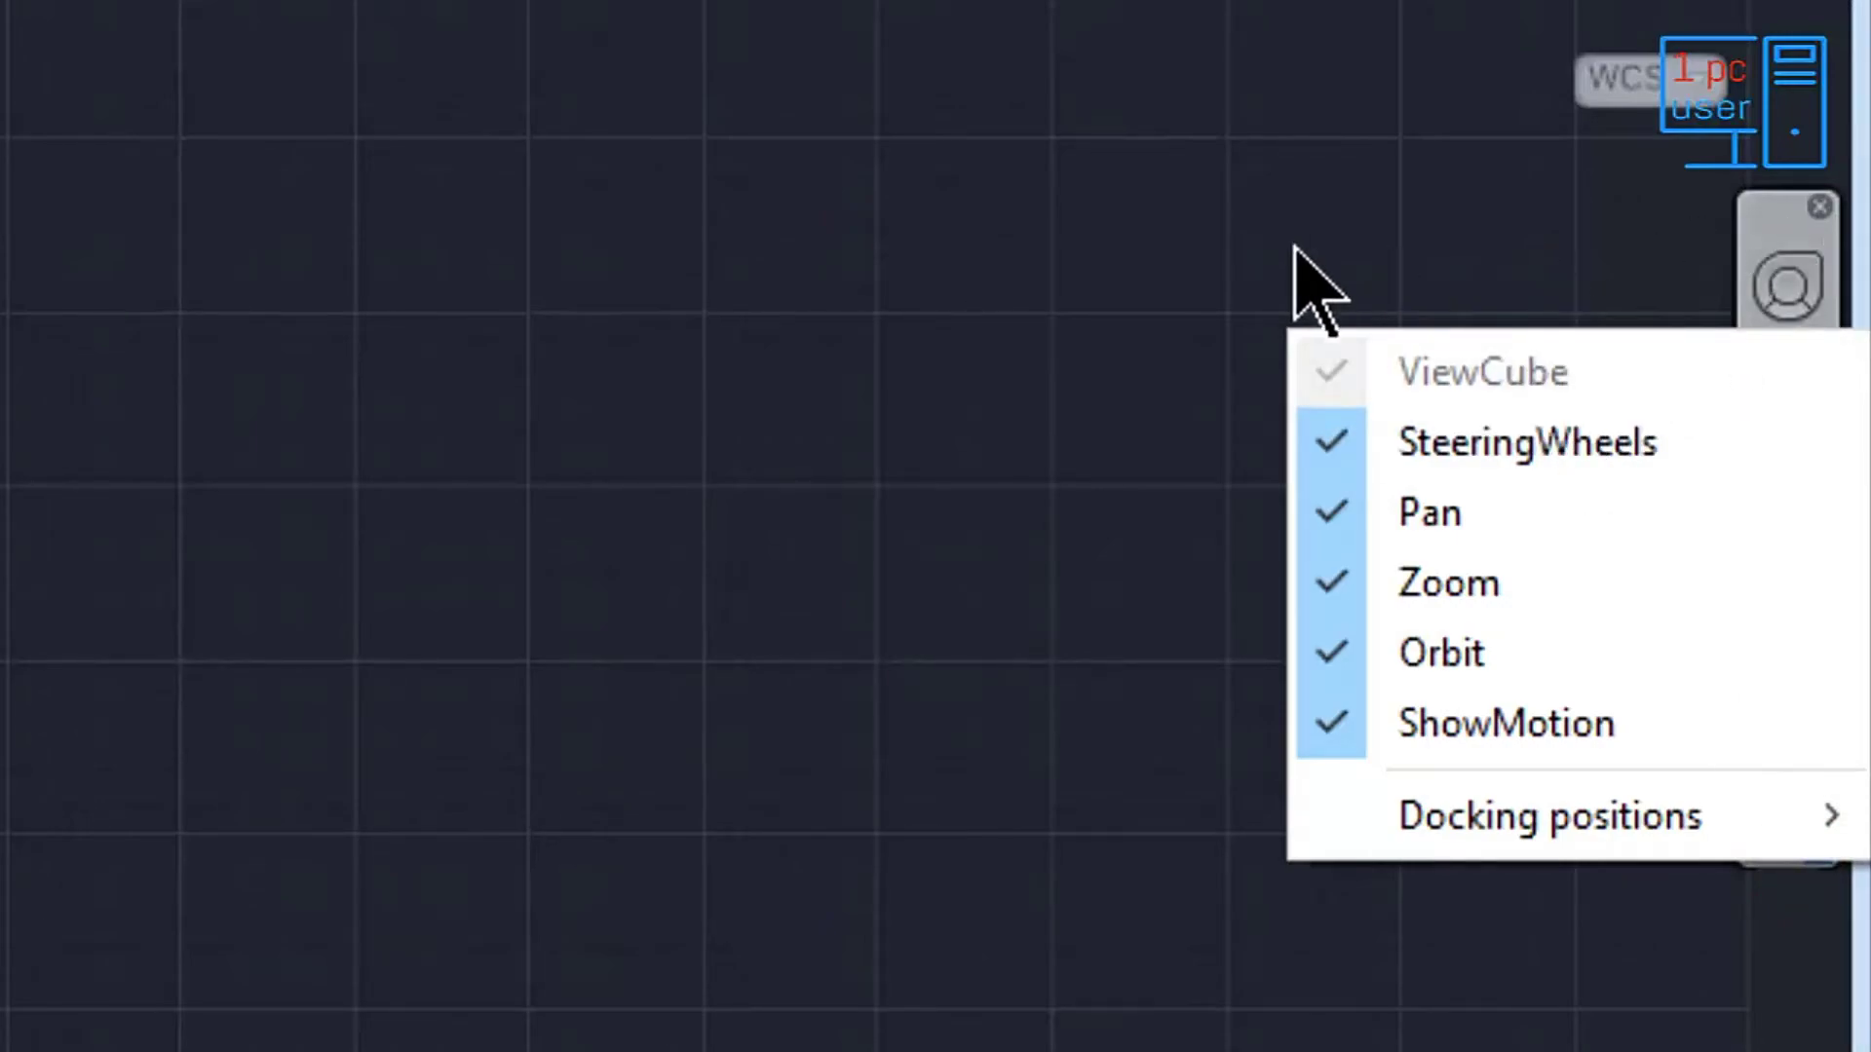
left_click(1157, 240)
Step: Dock the navigation bar and linked ViewCube at Top Left, return them to Top Right, and leave the Pan command
left_click(1820, 850)
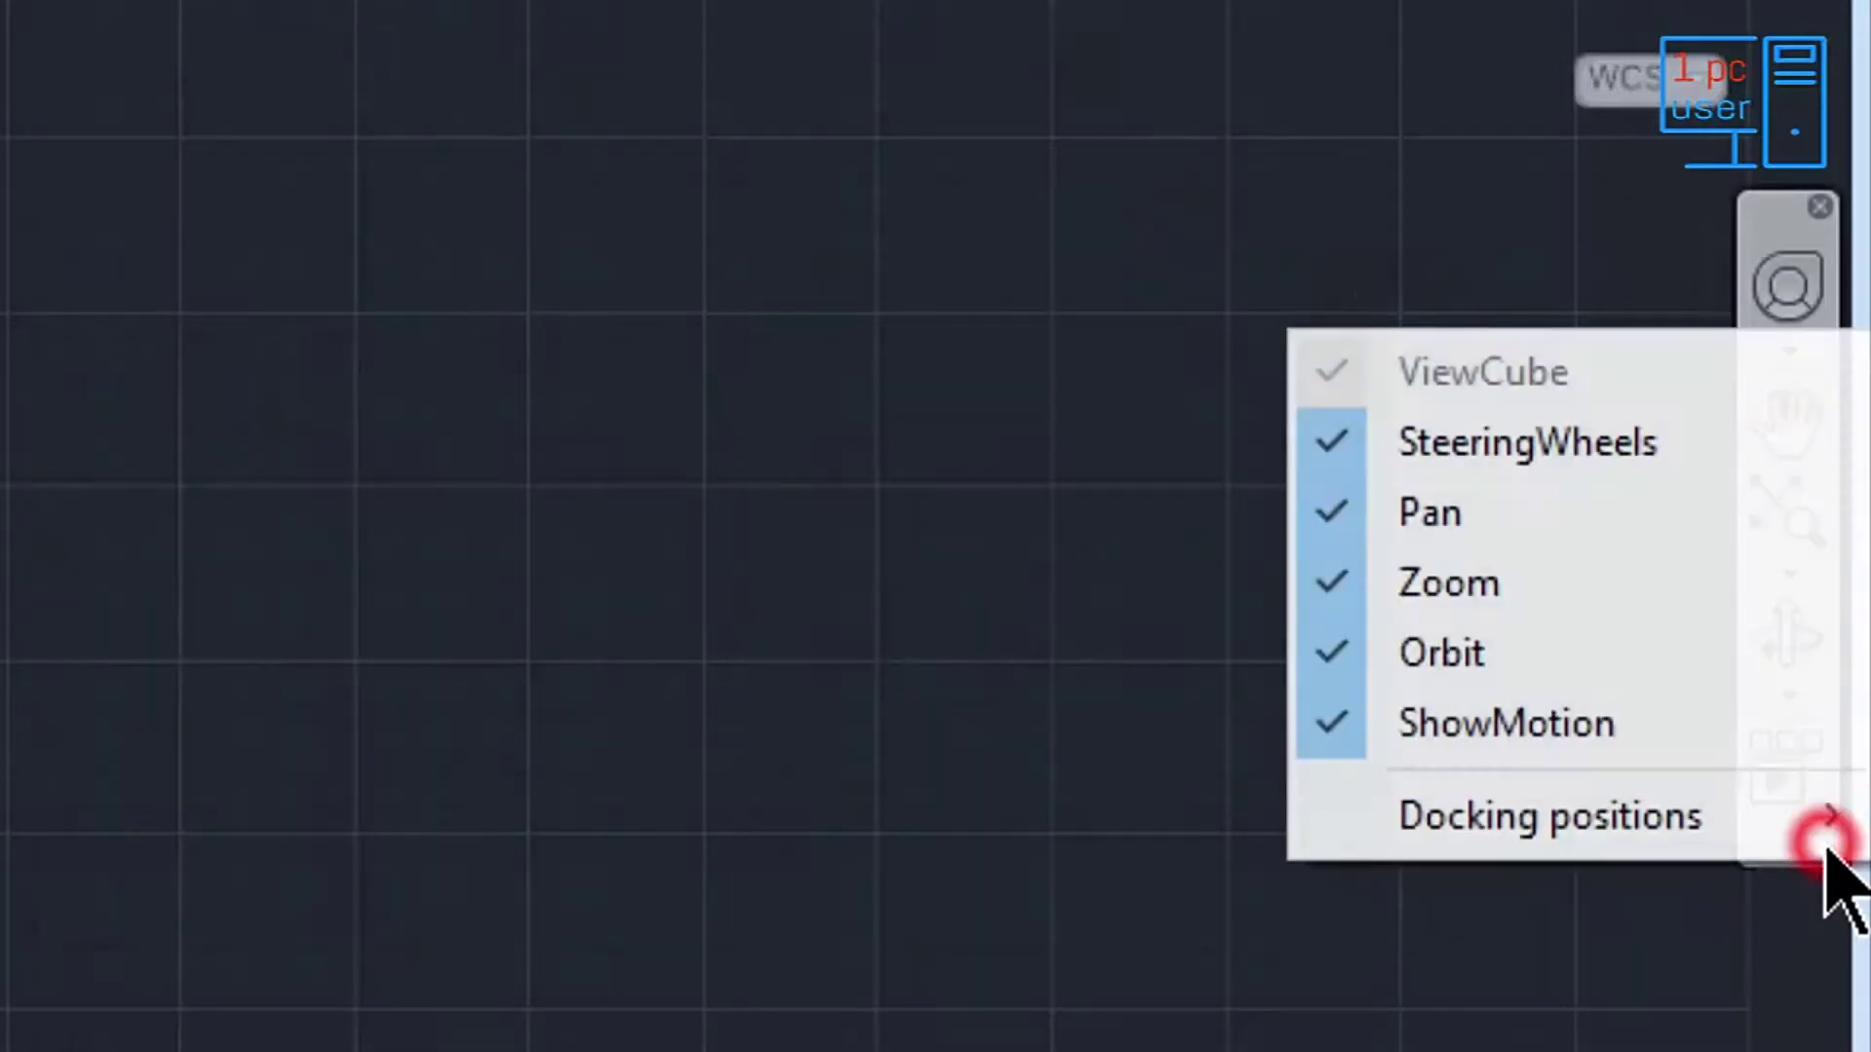
mouse_move(1501, 827)
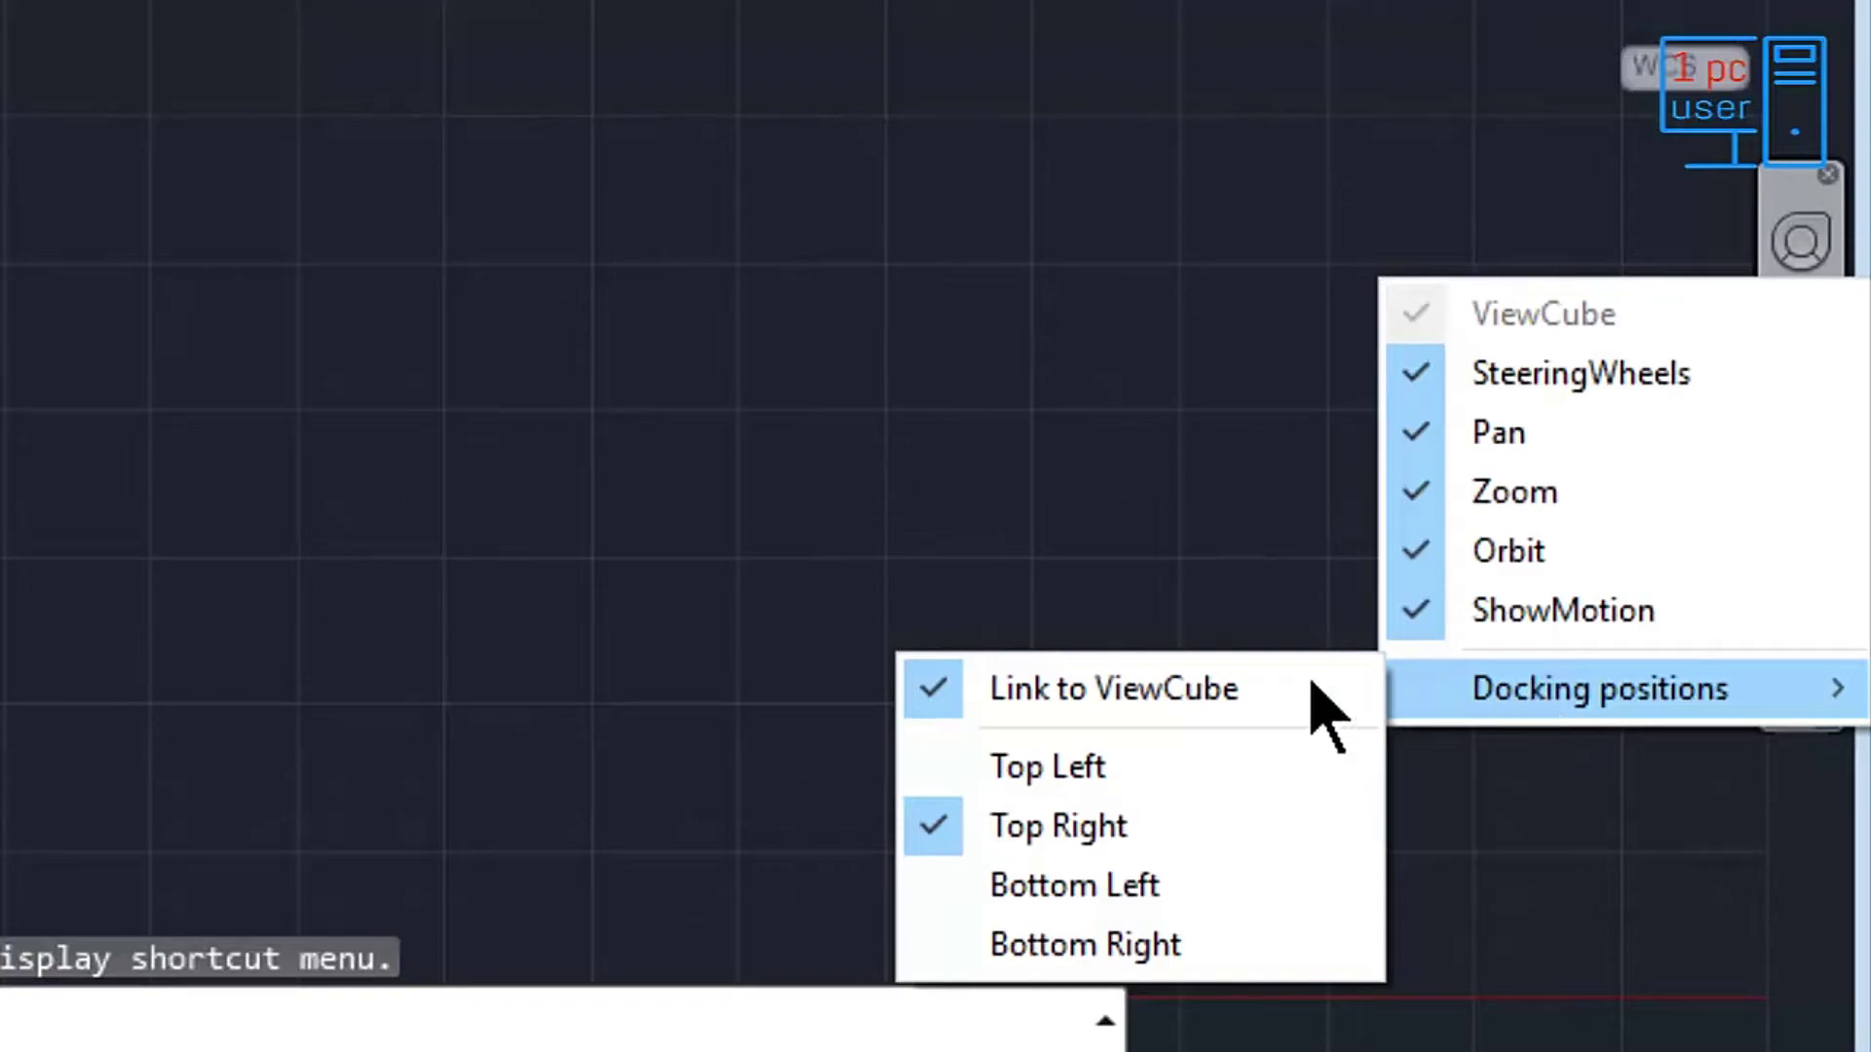
left_click(1051, 767)
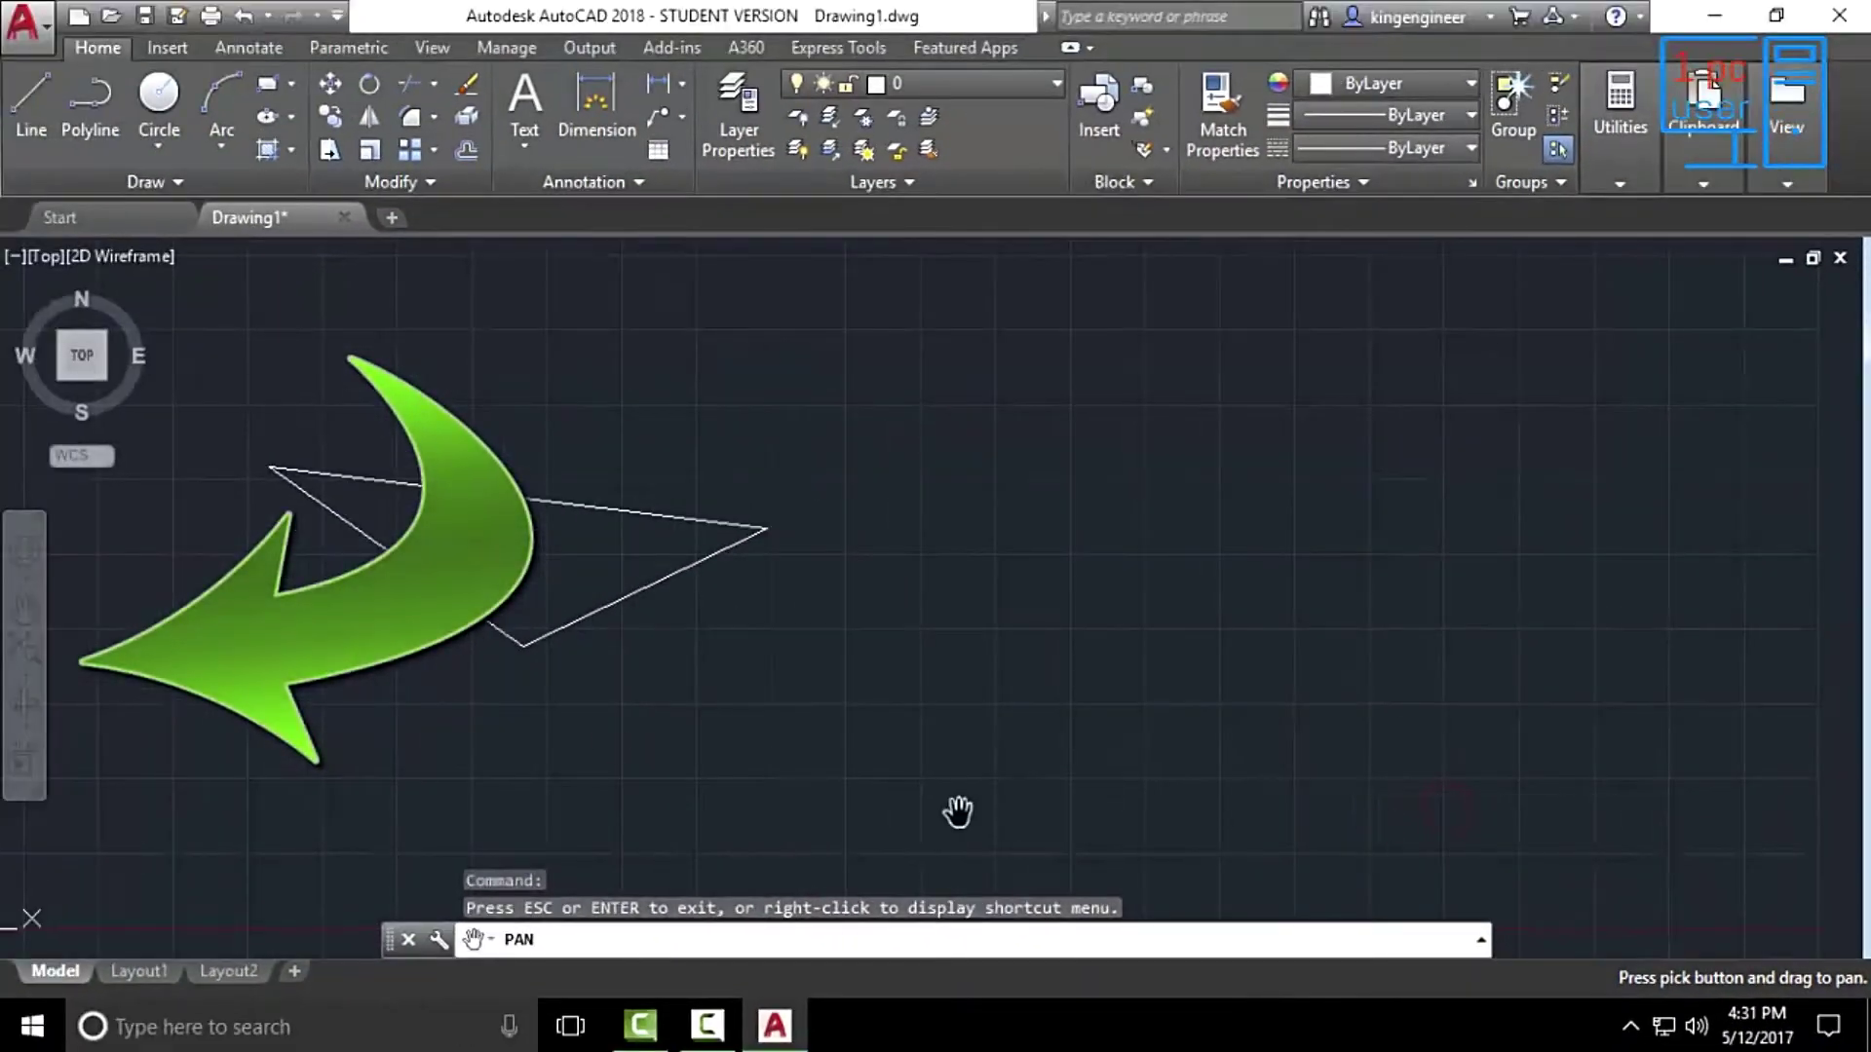
left_click(39, 788)
left_click(115, 773)
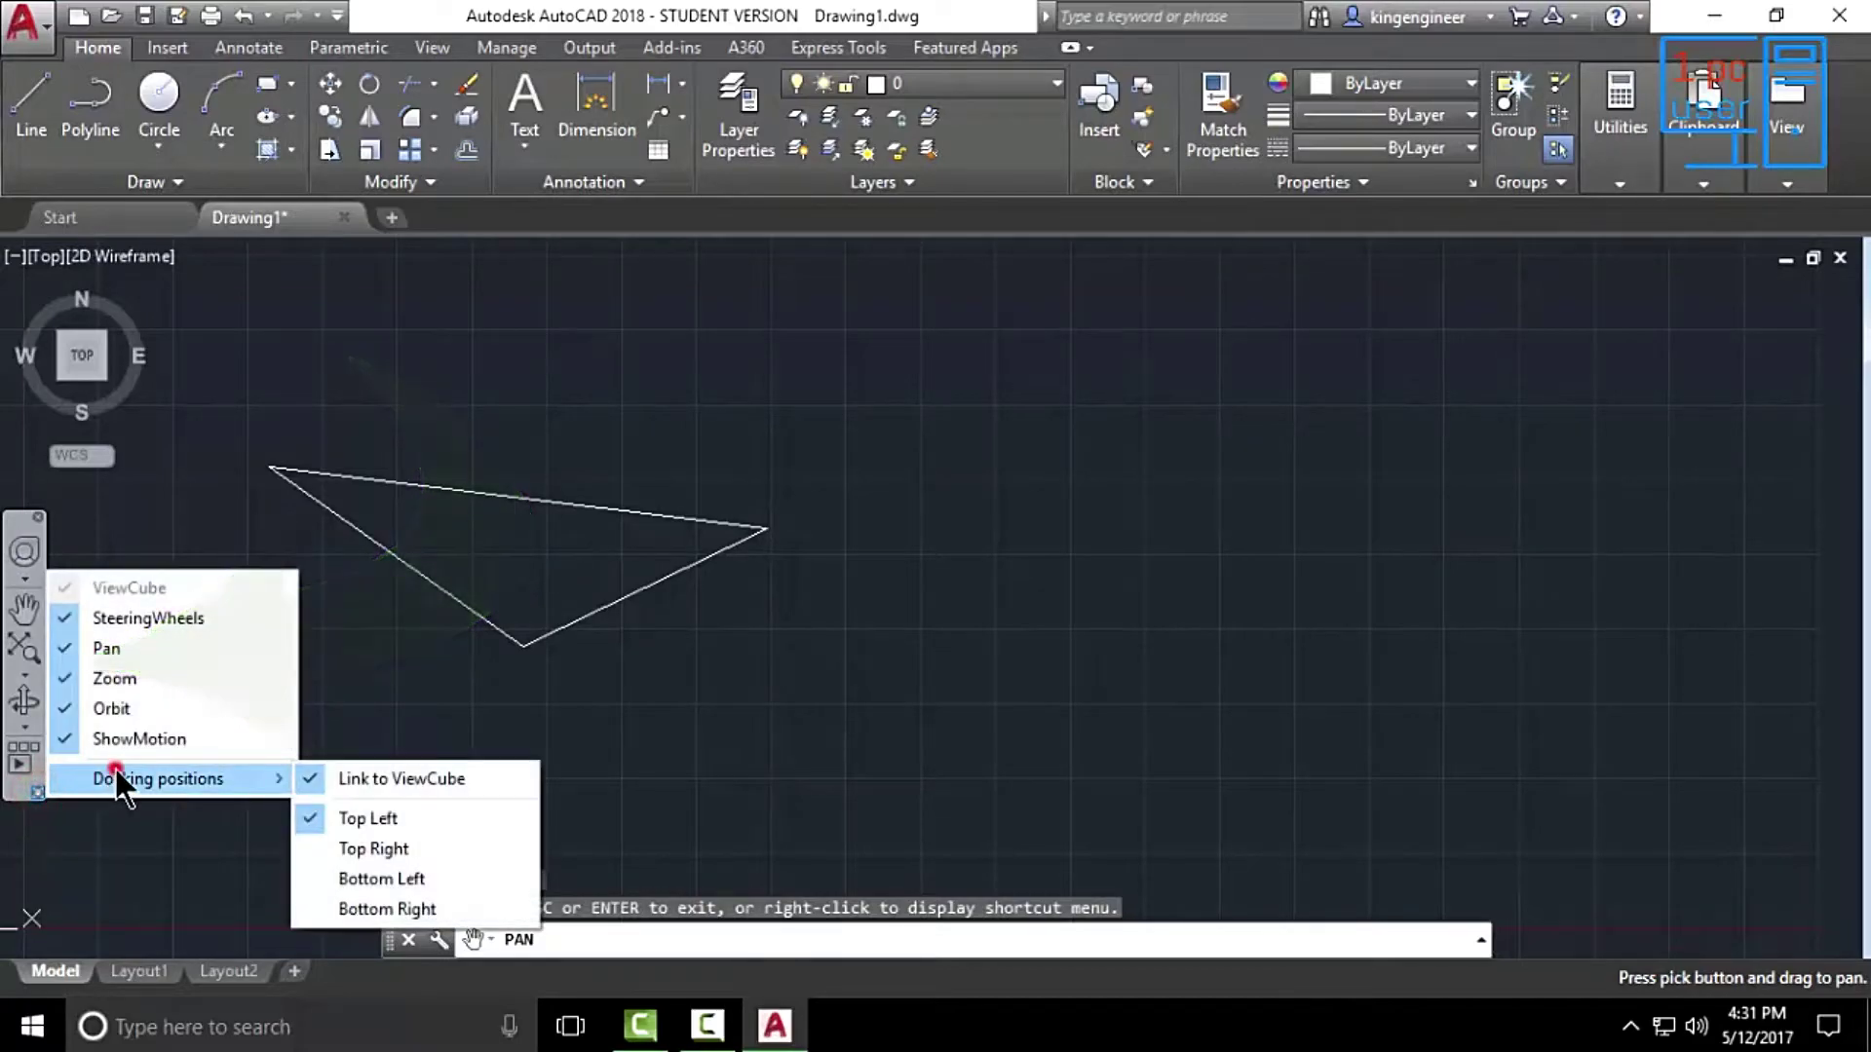
left_click(398, 847)
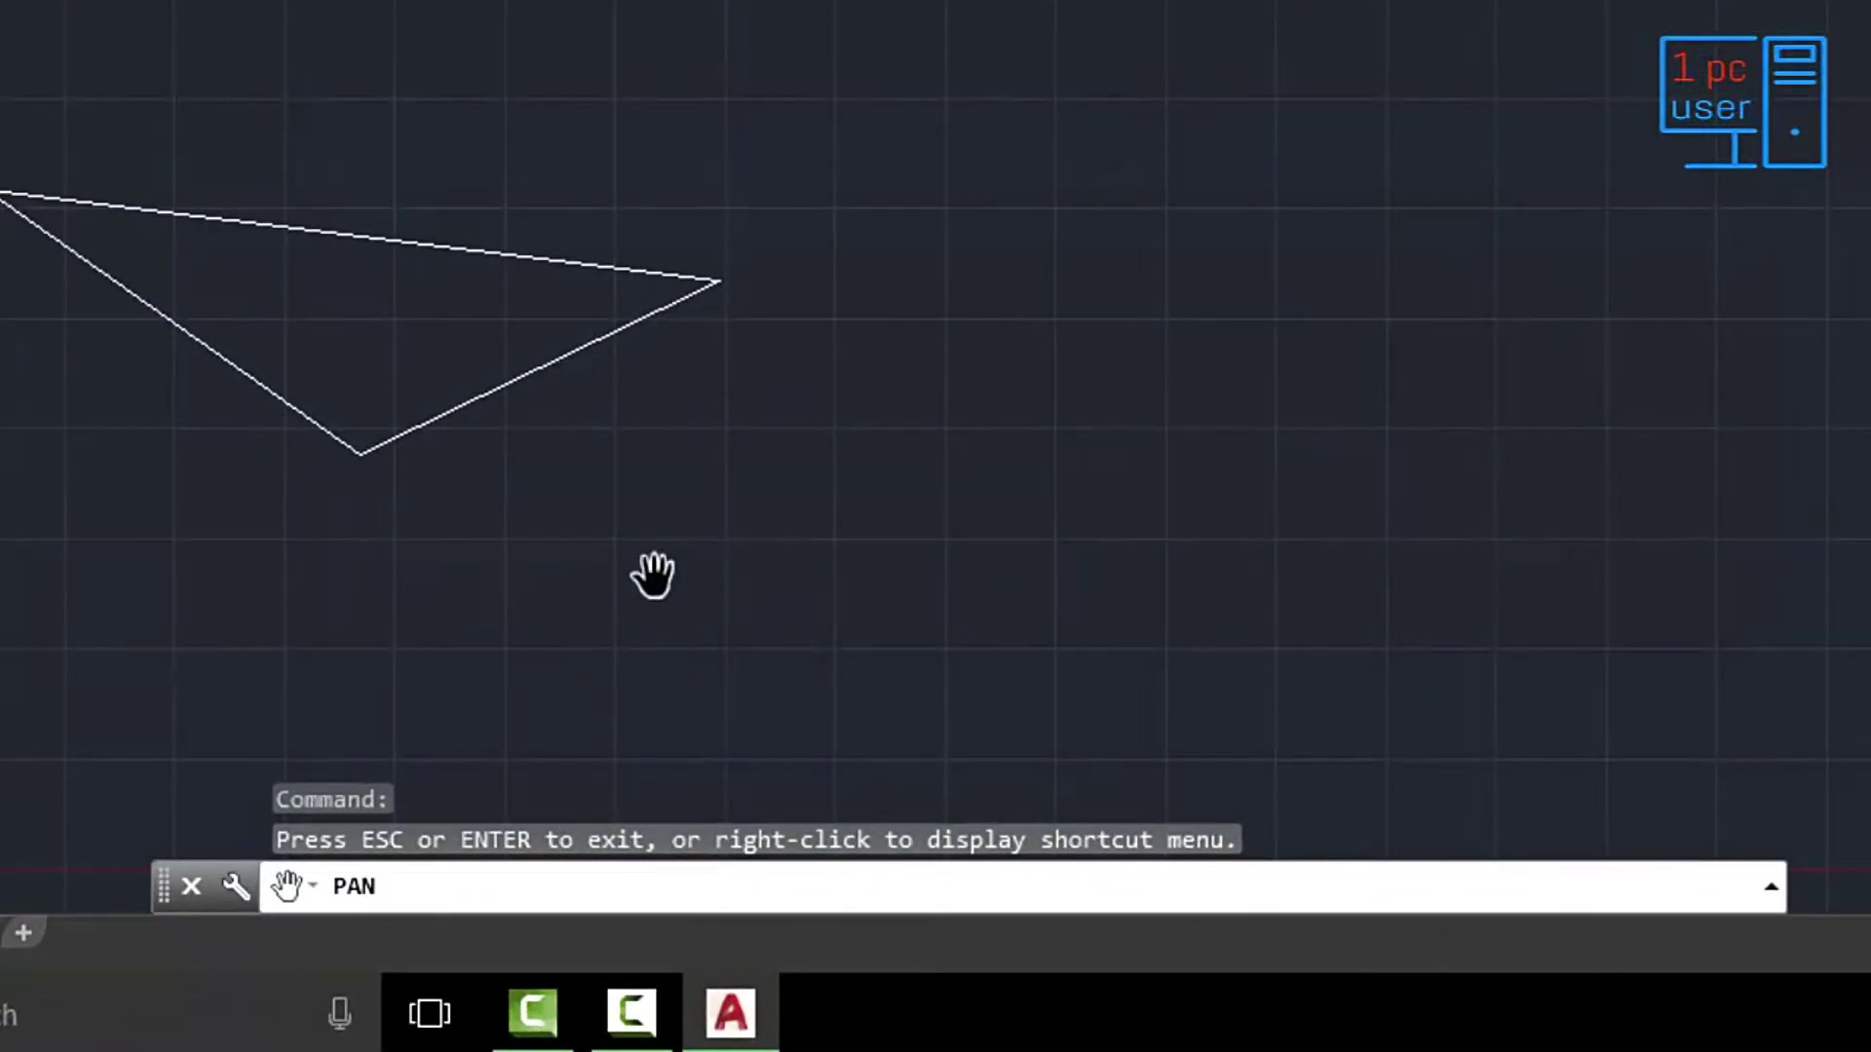
key("Escape")
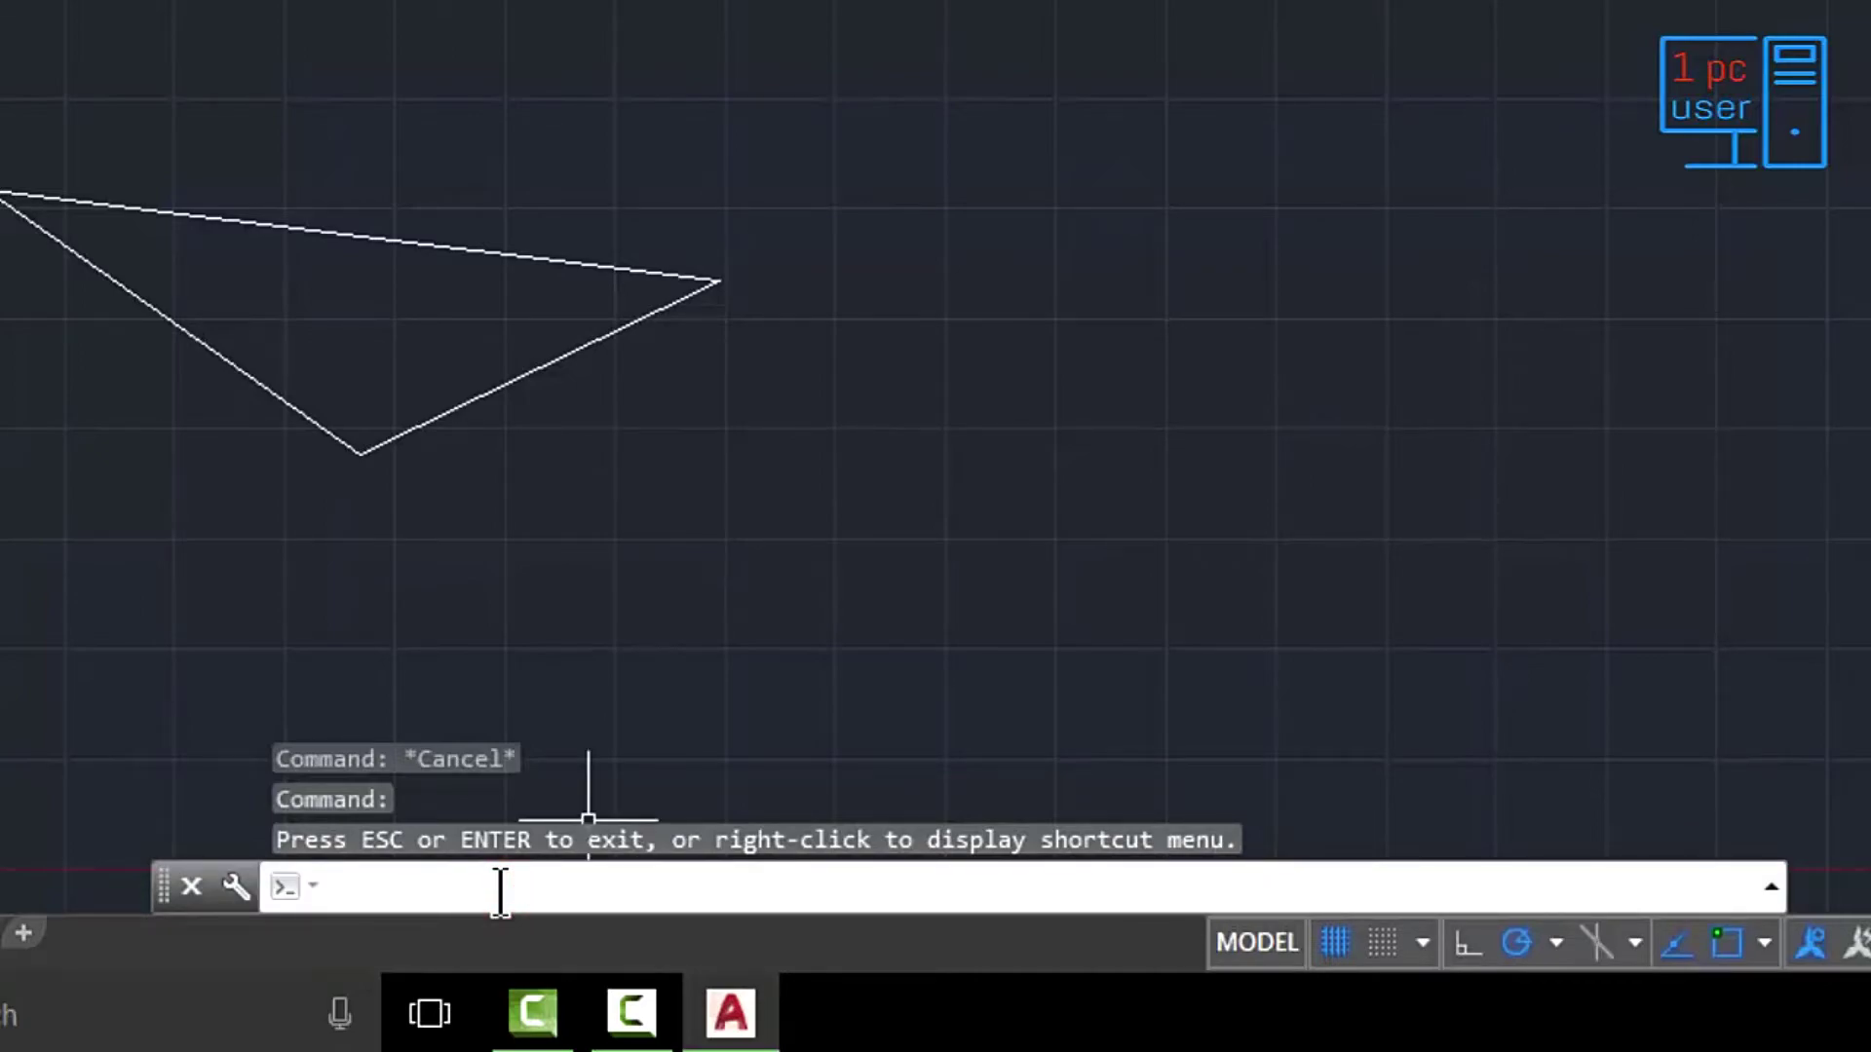
Step: Show the classic menu bar by setting the MENUBAR system variable to 1
type("me")
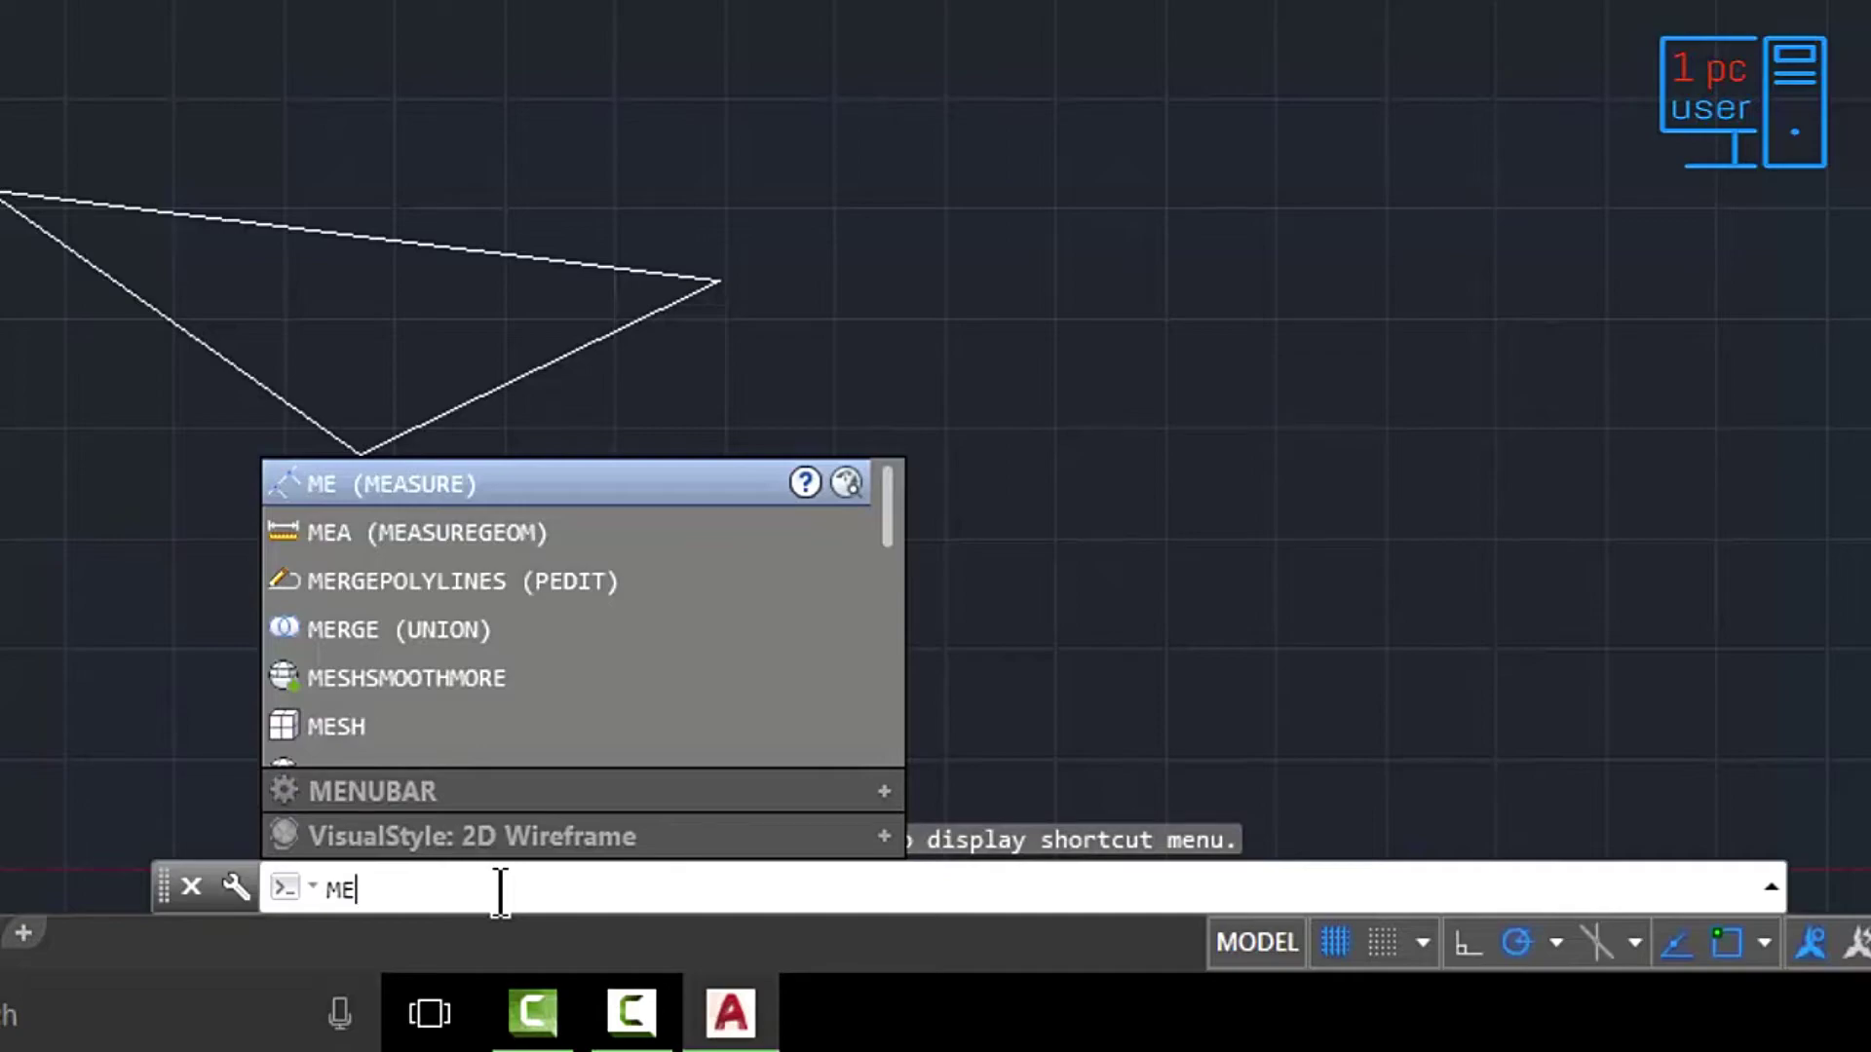
left_click(409, 791)
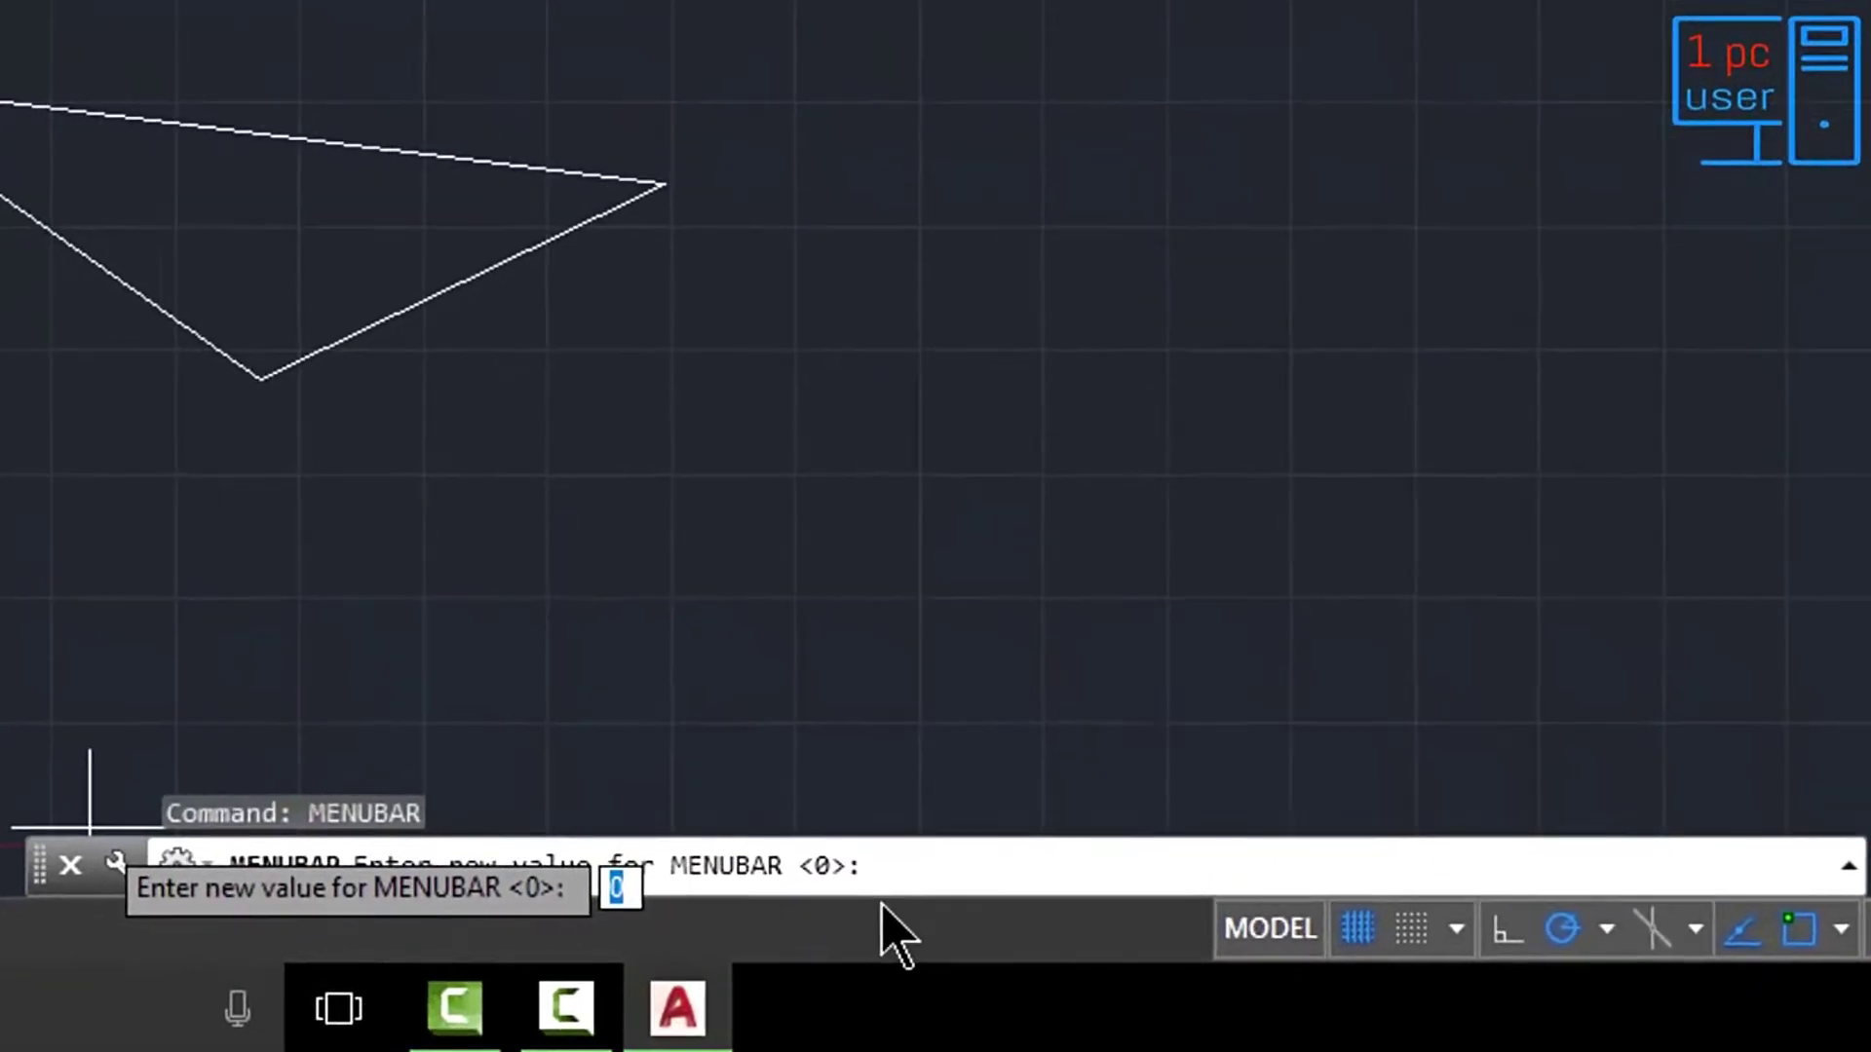
left_click(998, 894)
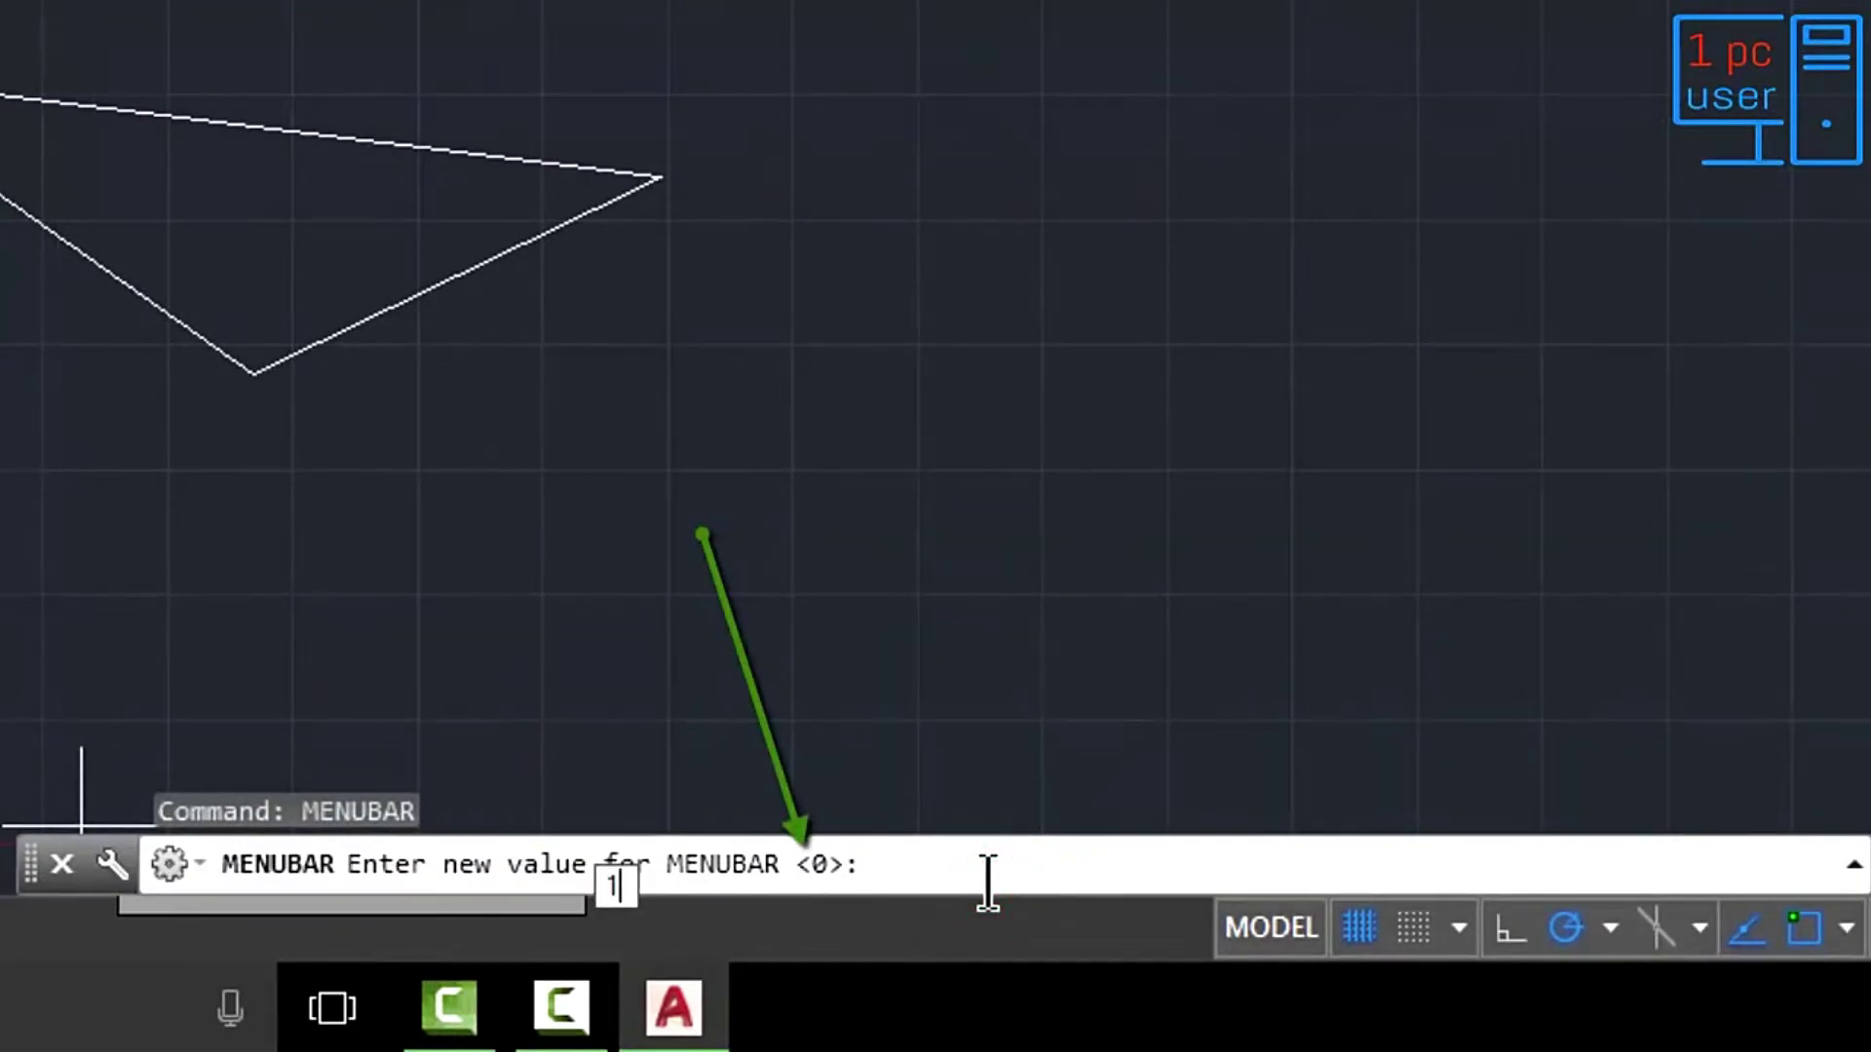
left_click(921, 874)
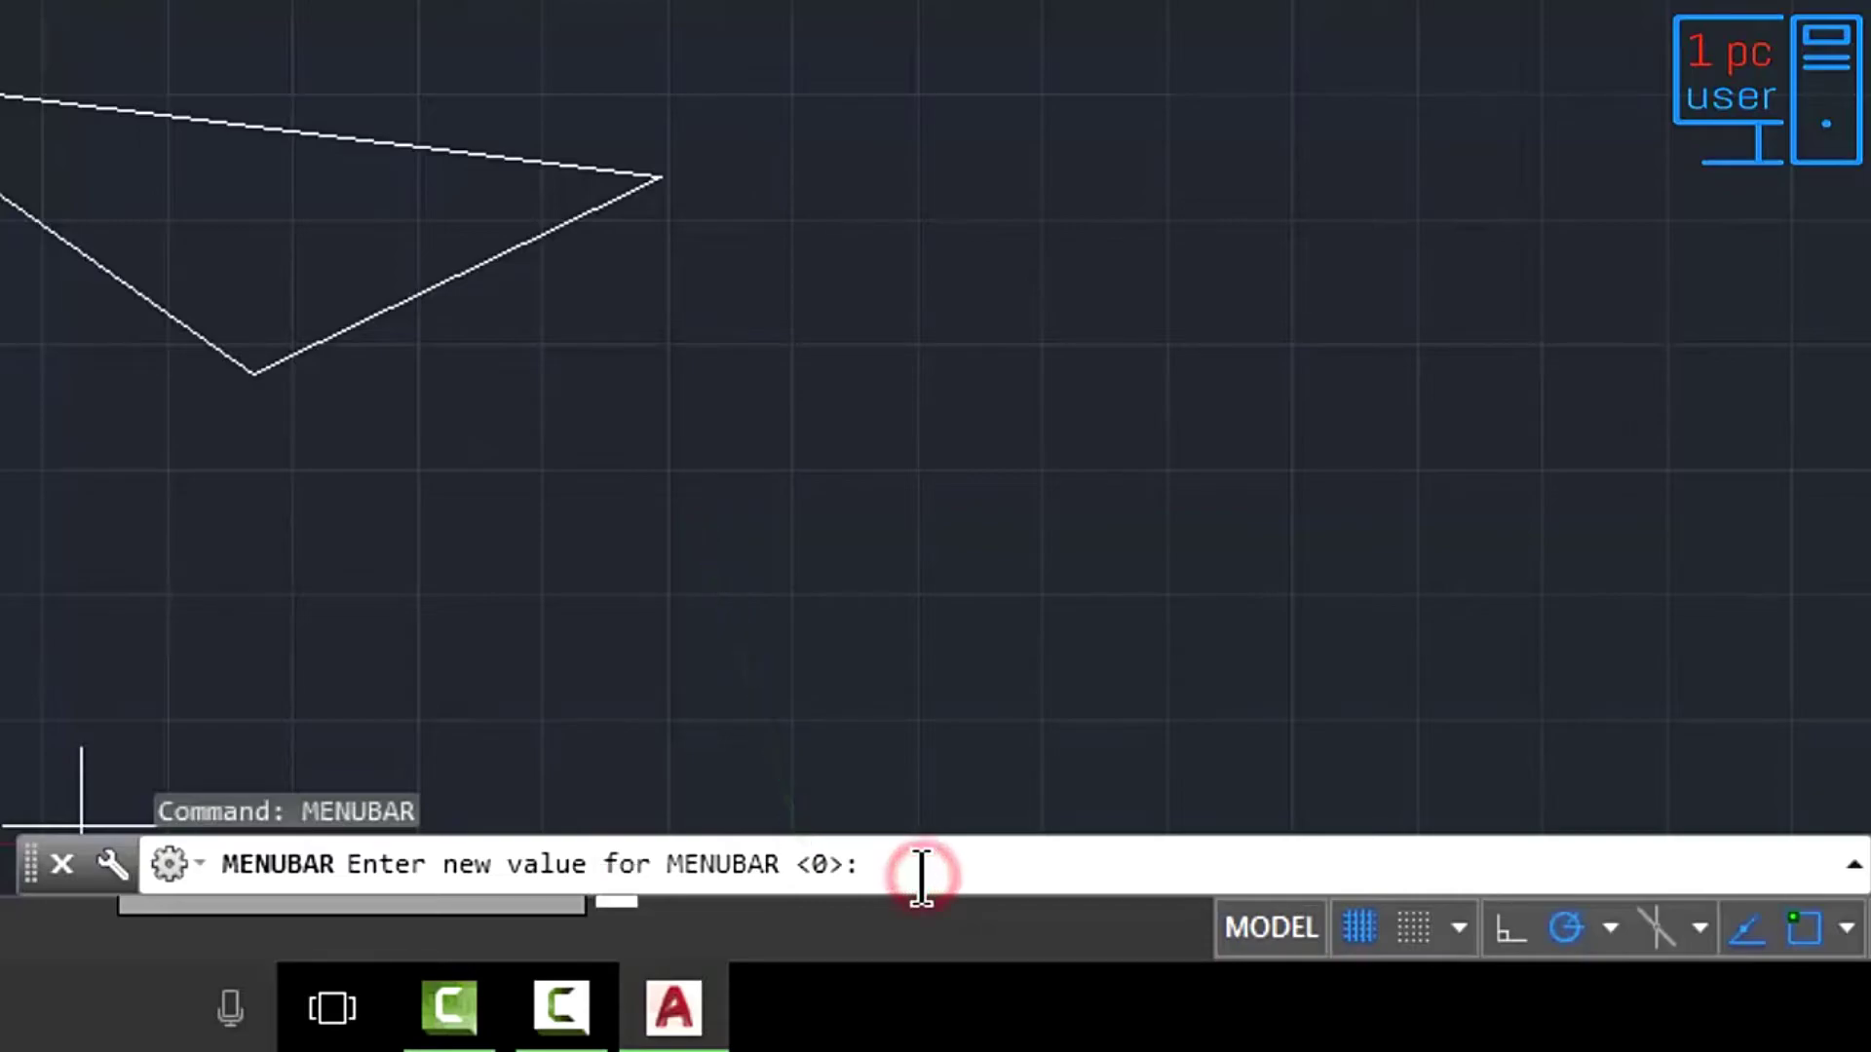
type("1")
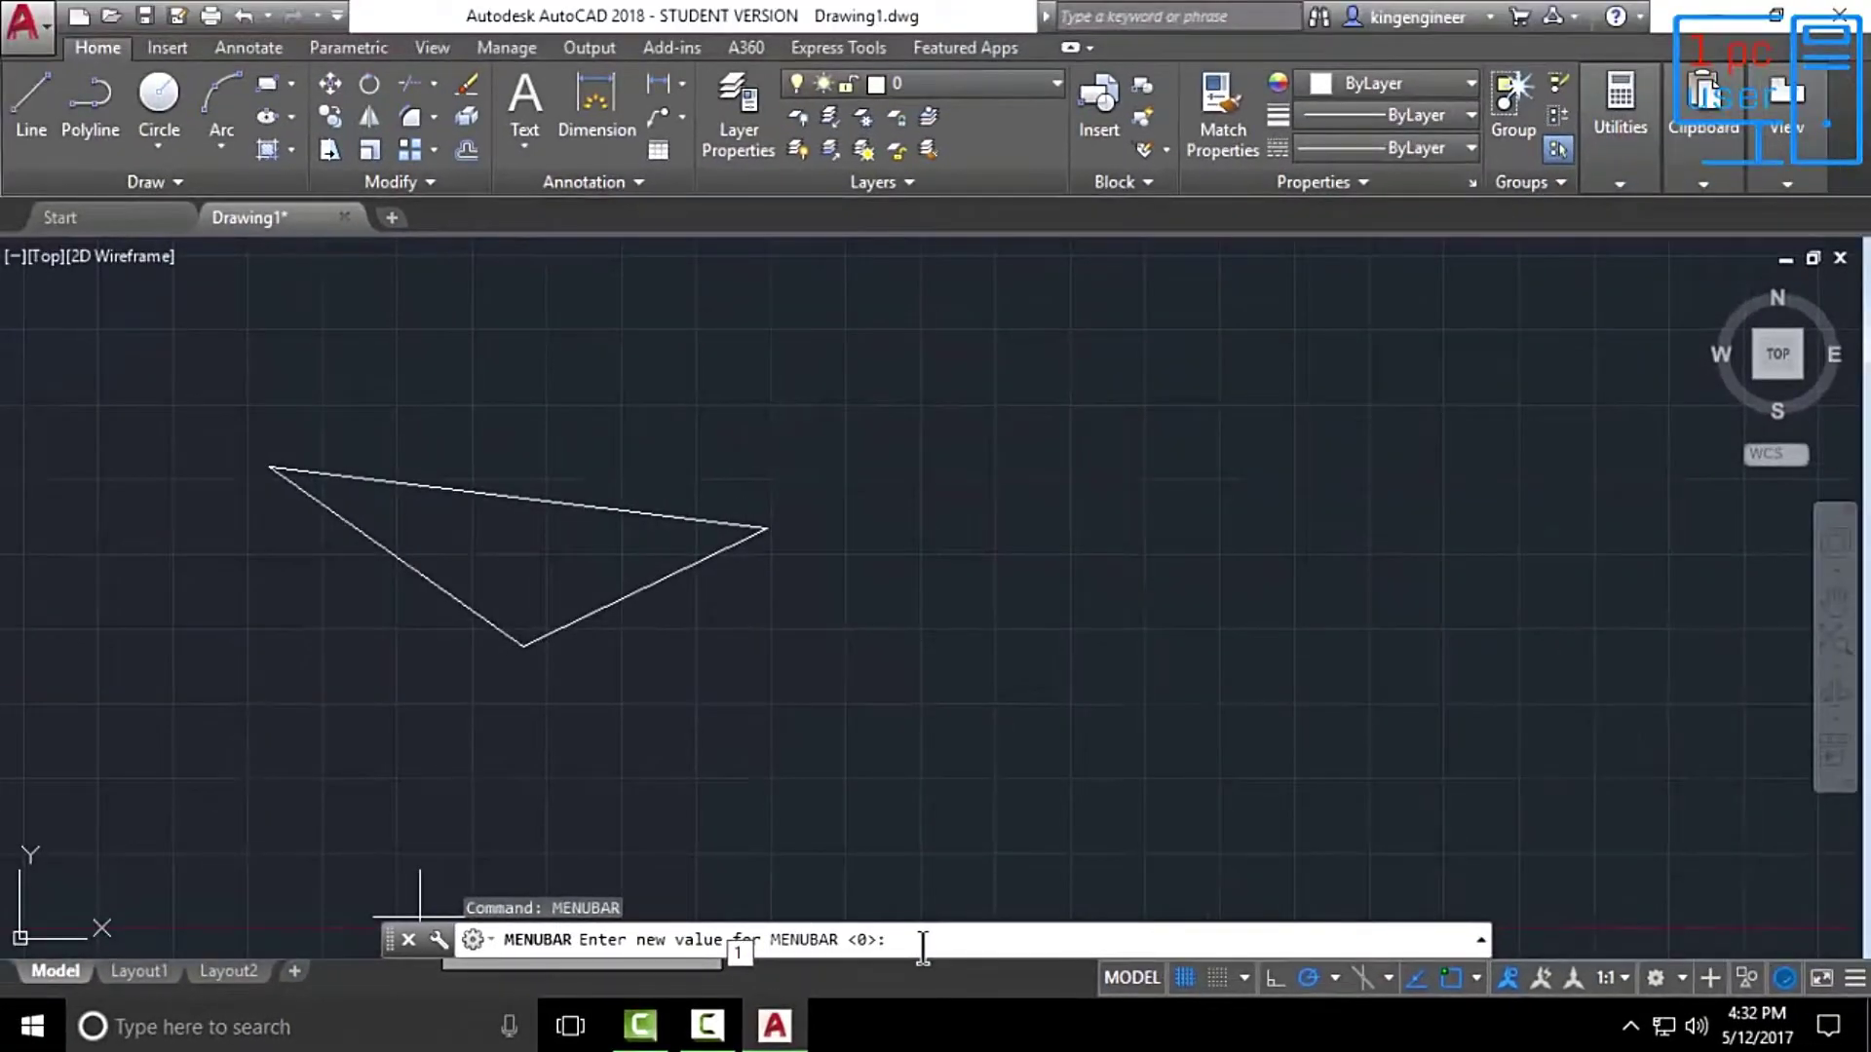
key("Return")
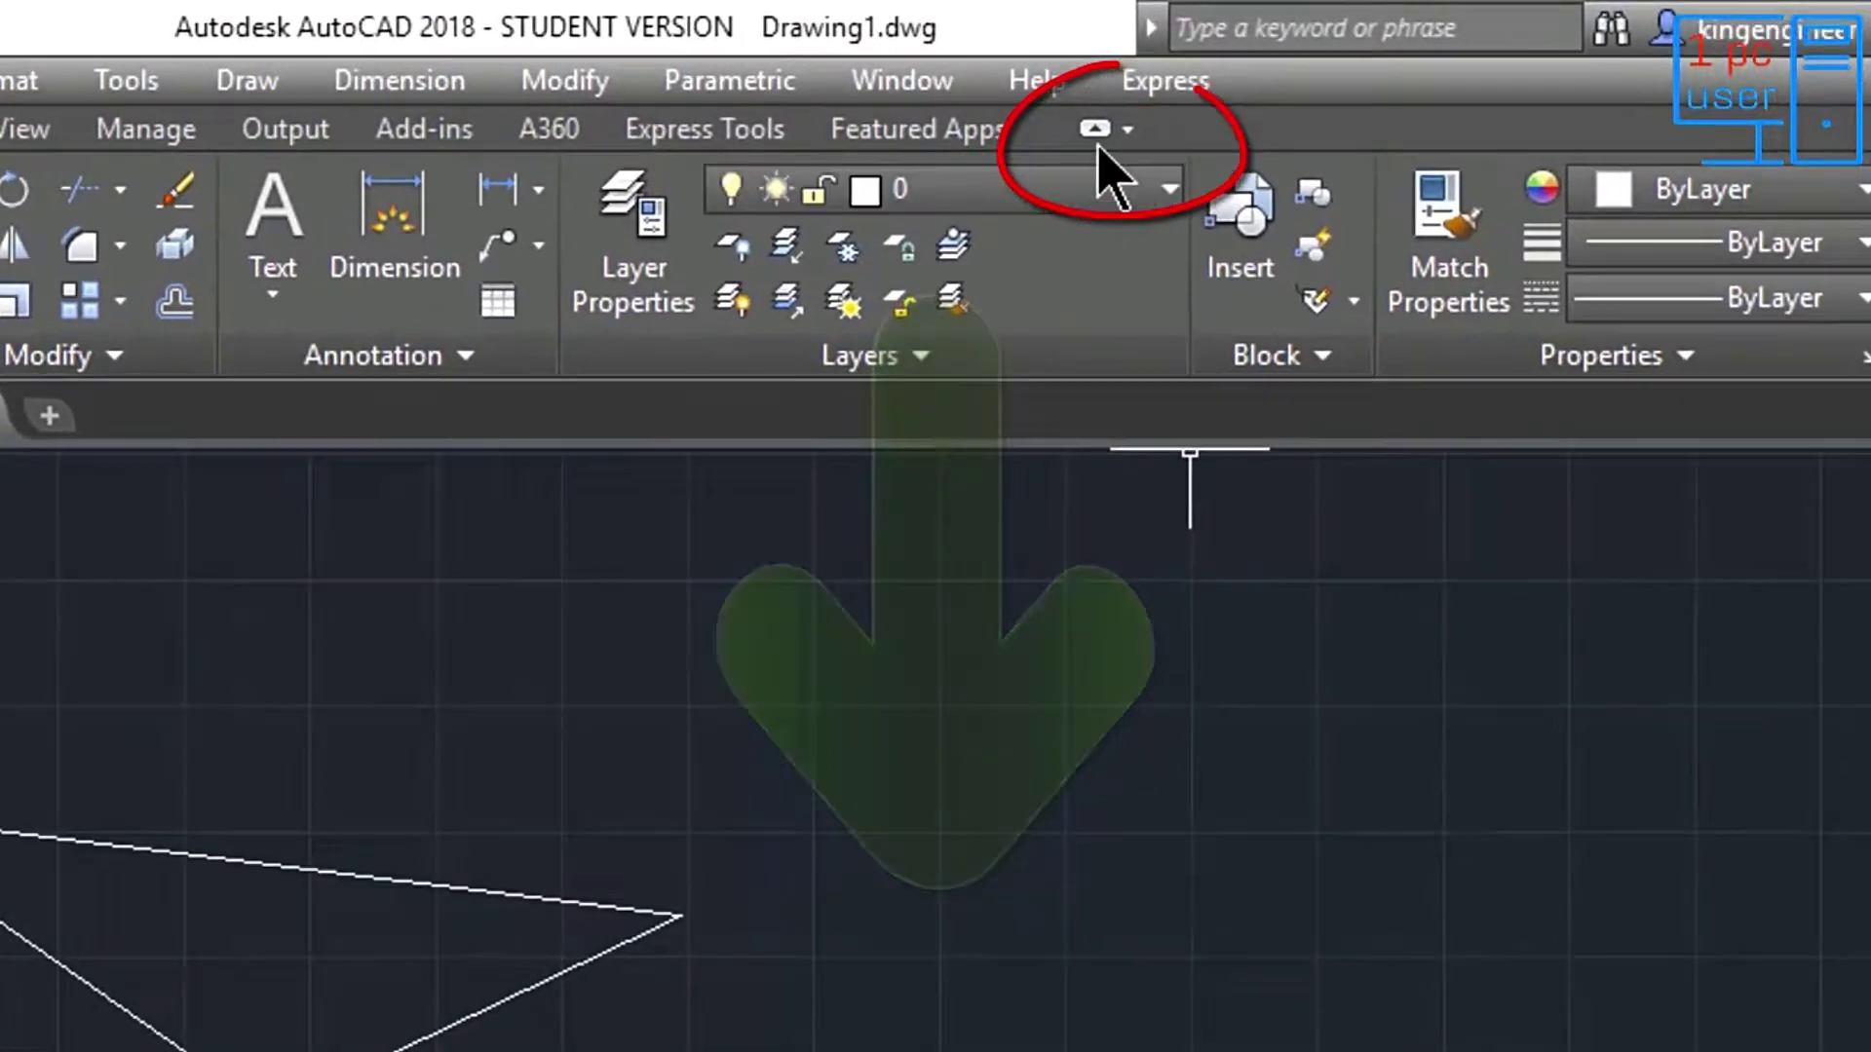
Step: Cycle the ribbon through its minimized states of panel buttons, panel titles and tabs only, and restore the full ribbon
left_click(1014, 76)
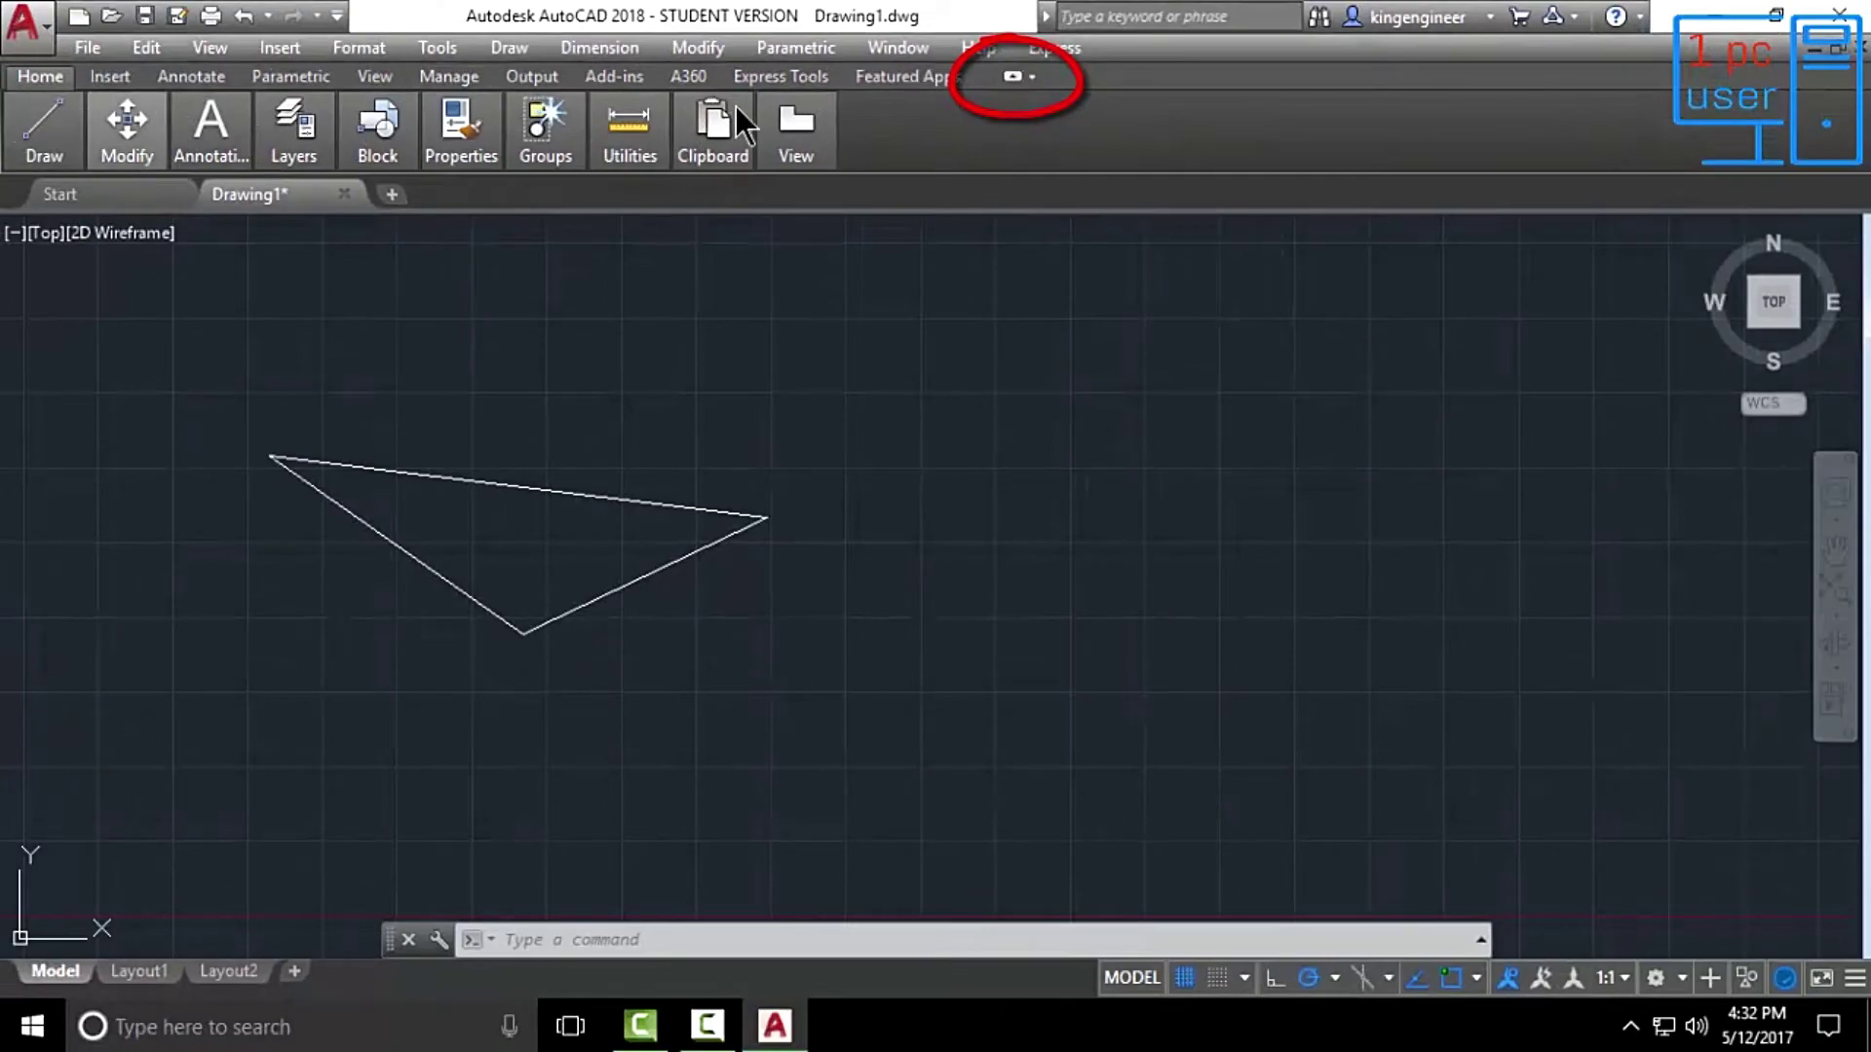
left_click(1012, 76)
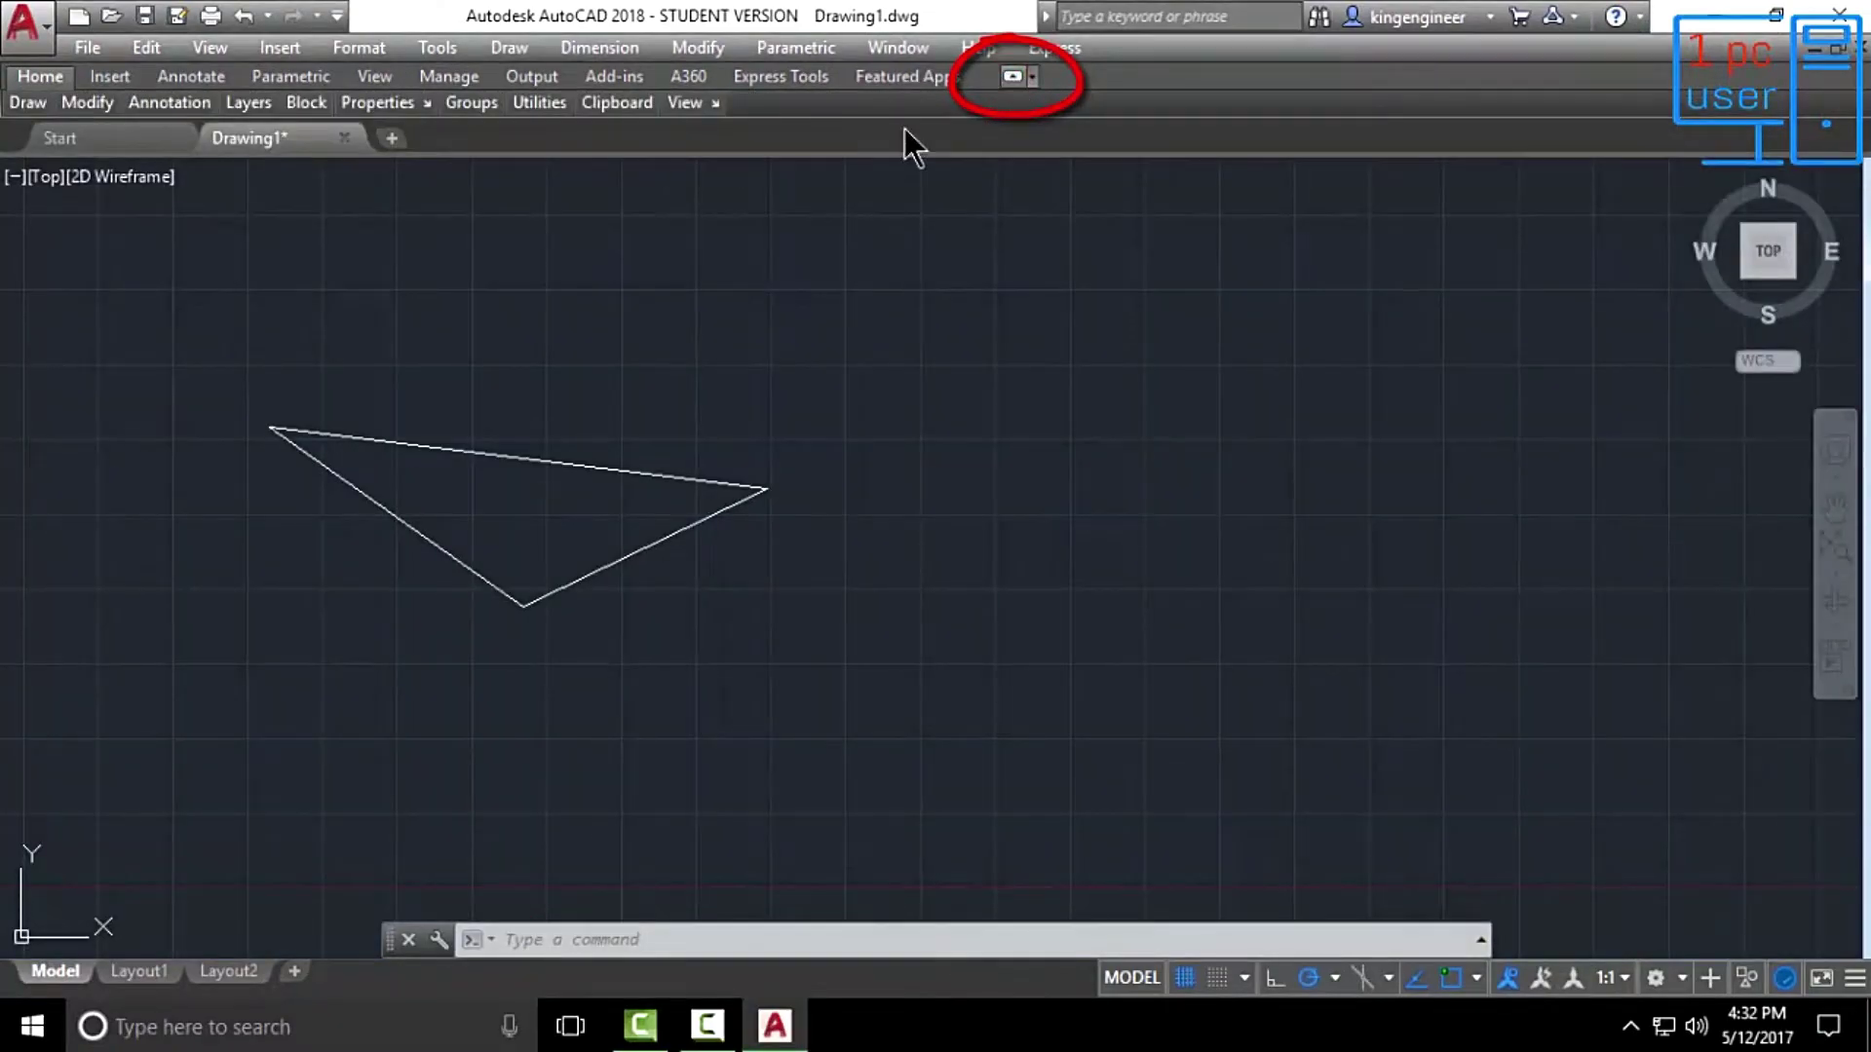
left_click(1014, 77)
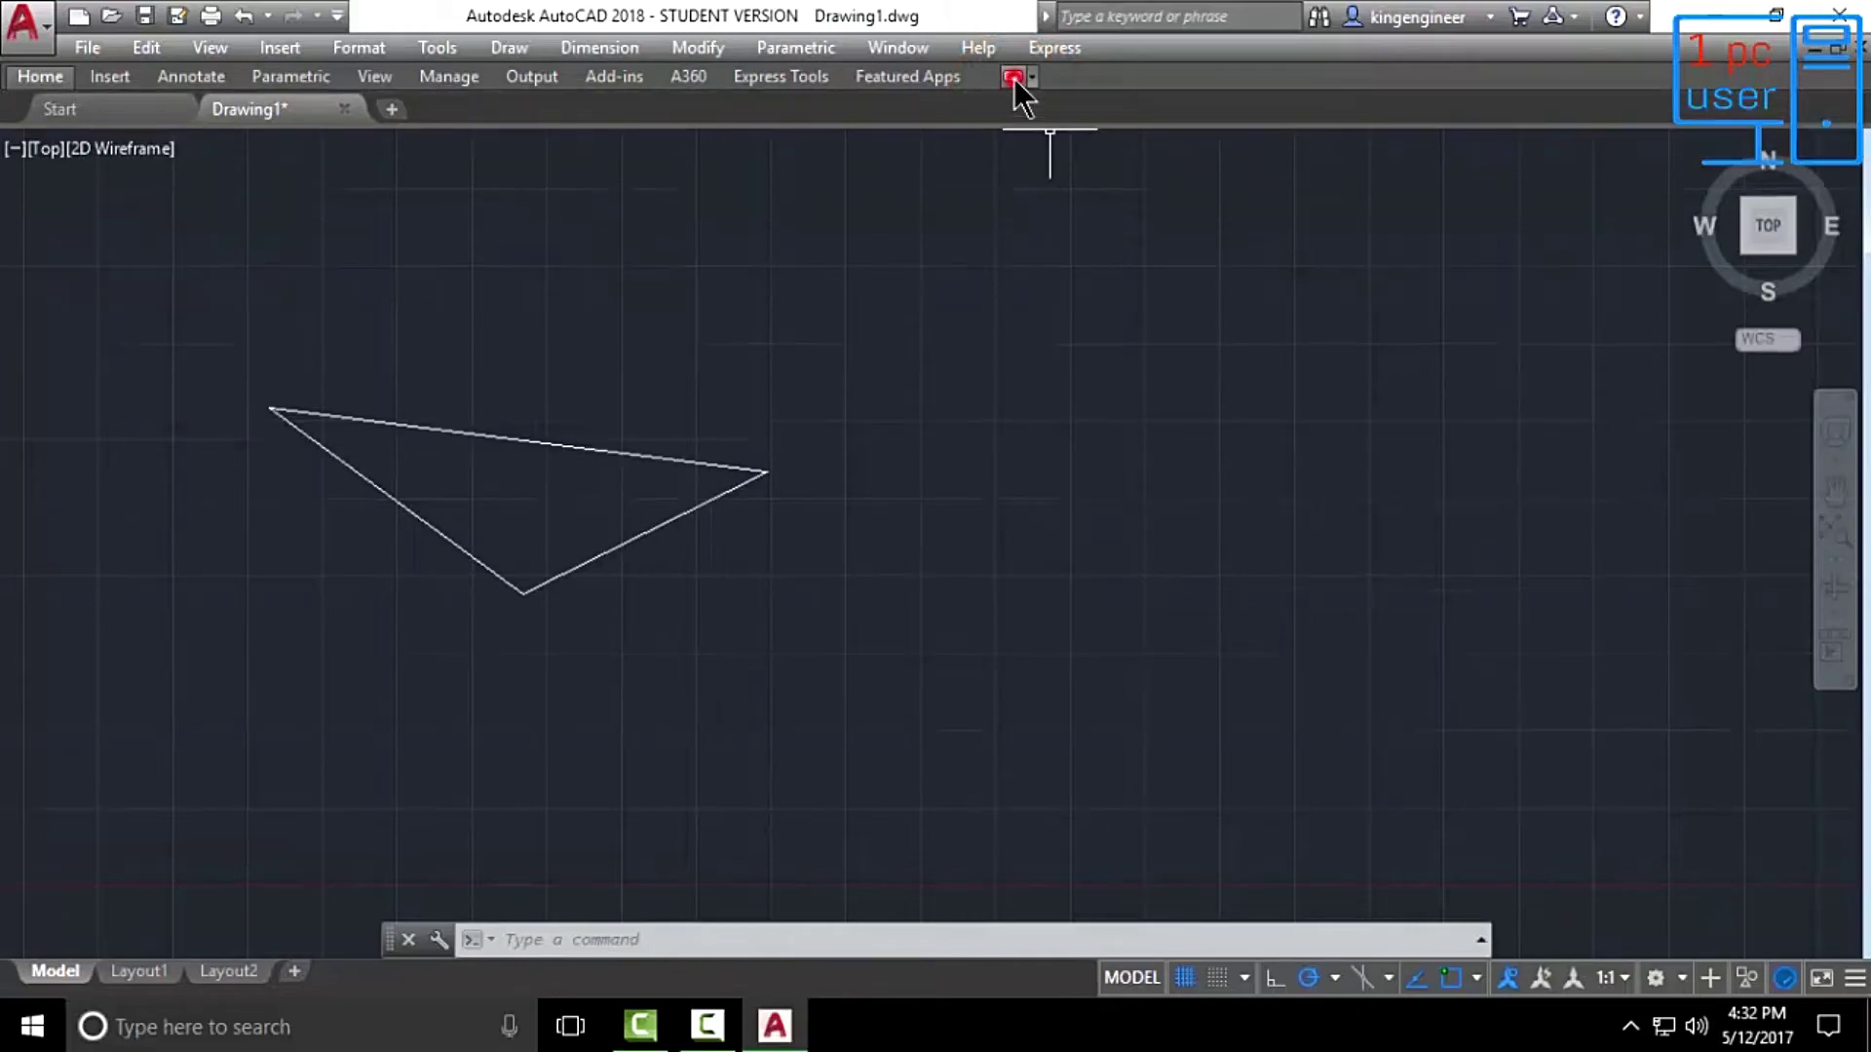
left_click(1014, 77)
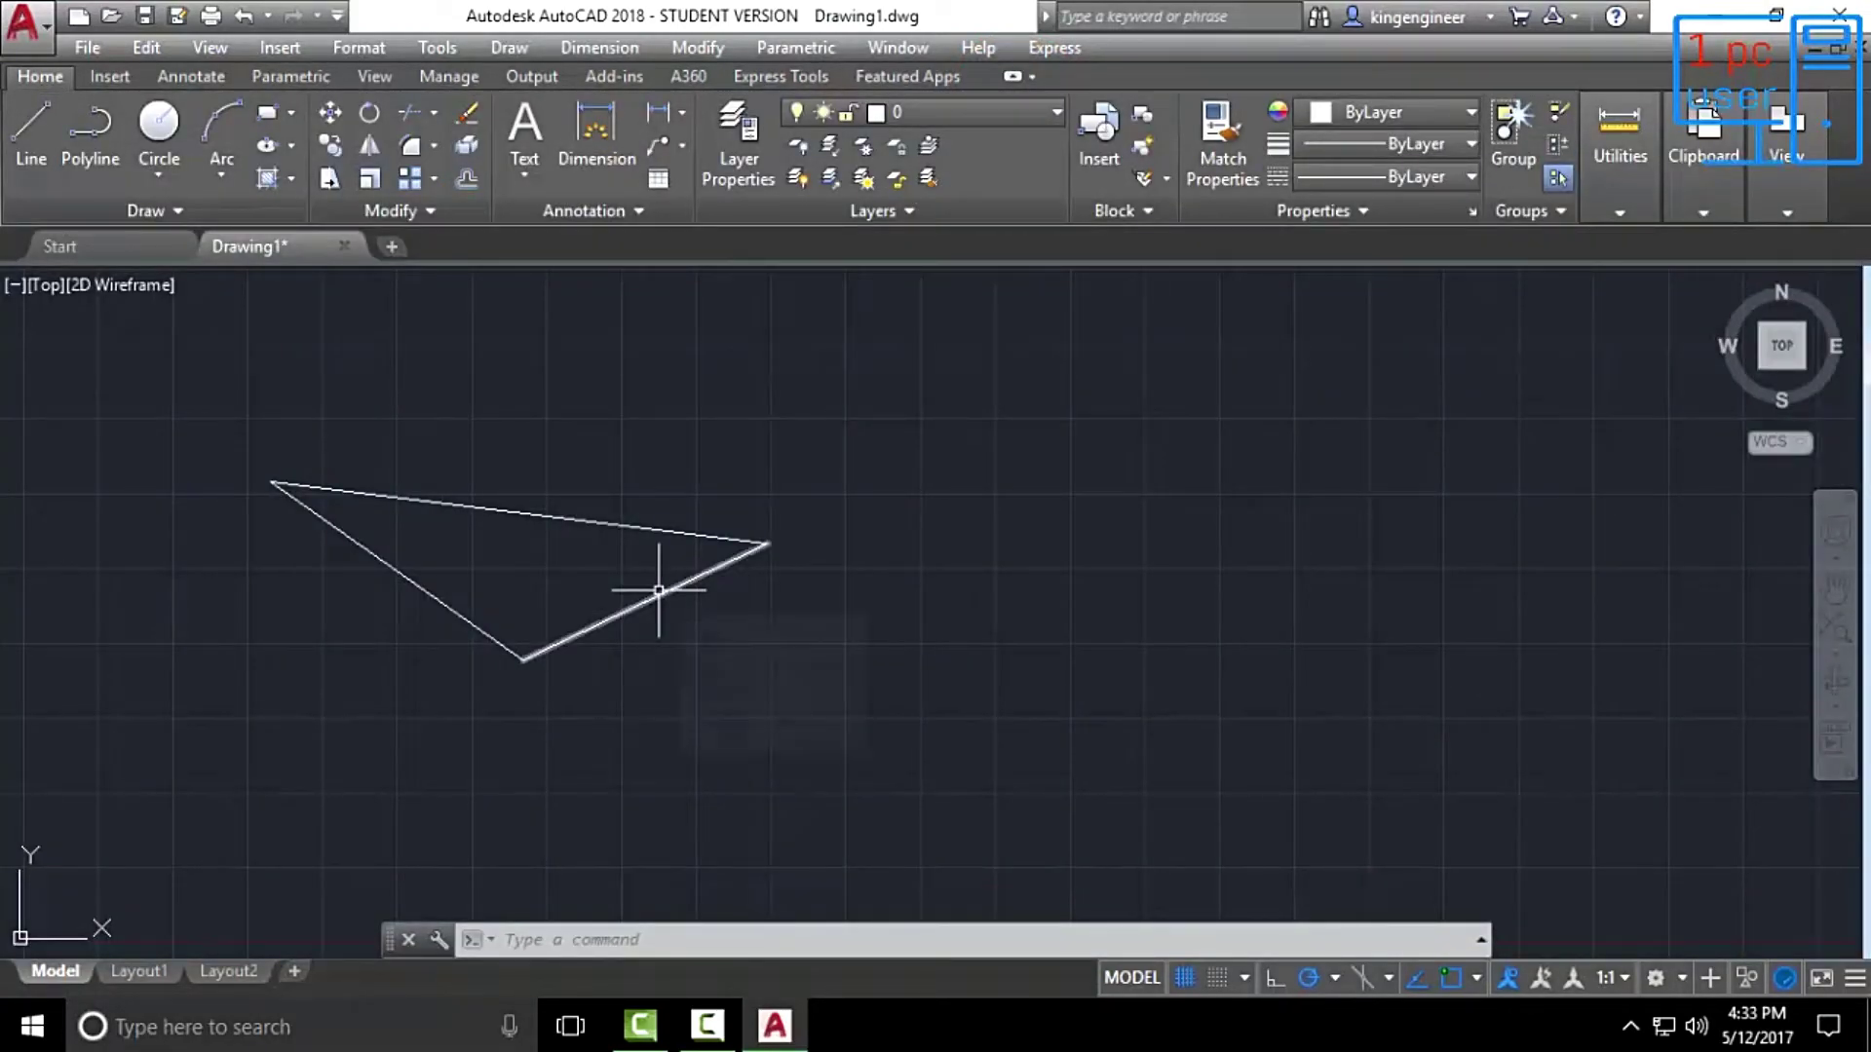
Step: View the triangle on the Layout1 sheet and return to model space
left_click(141, 972)
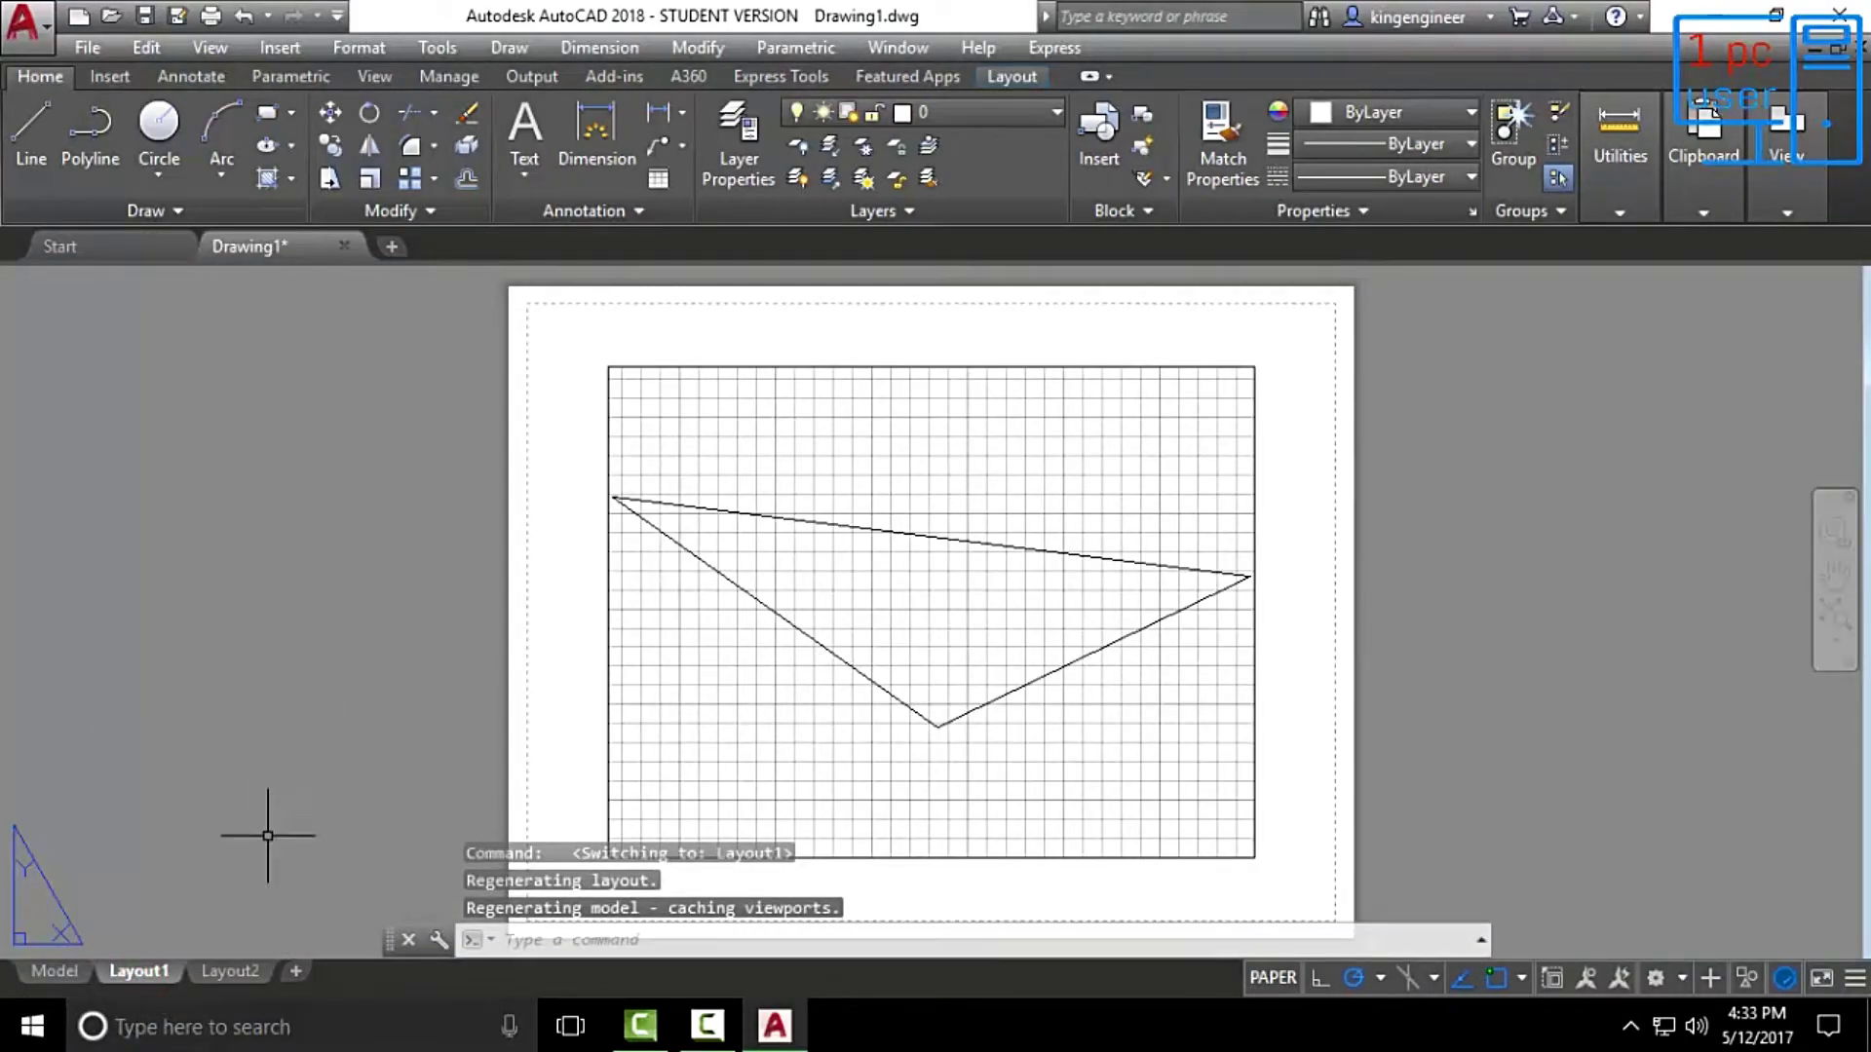
left_click(54, 975)
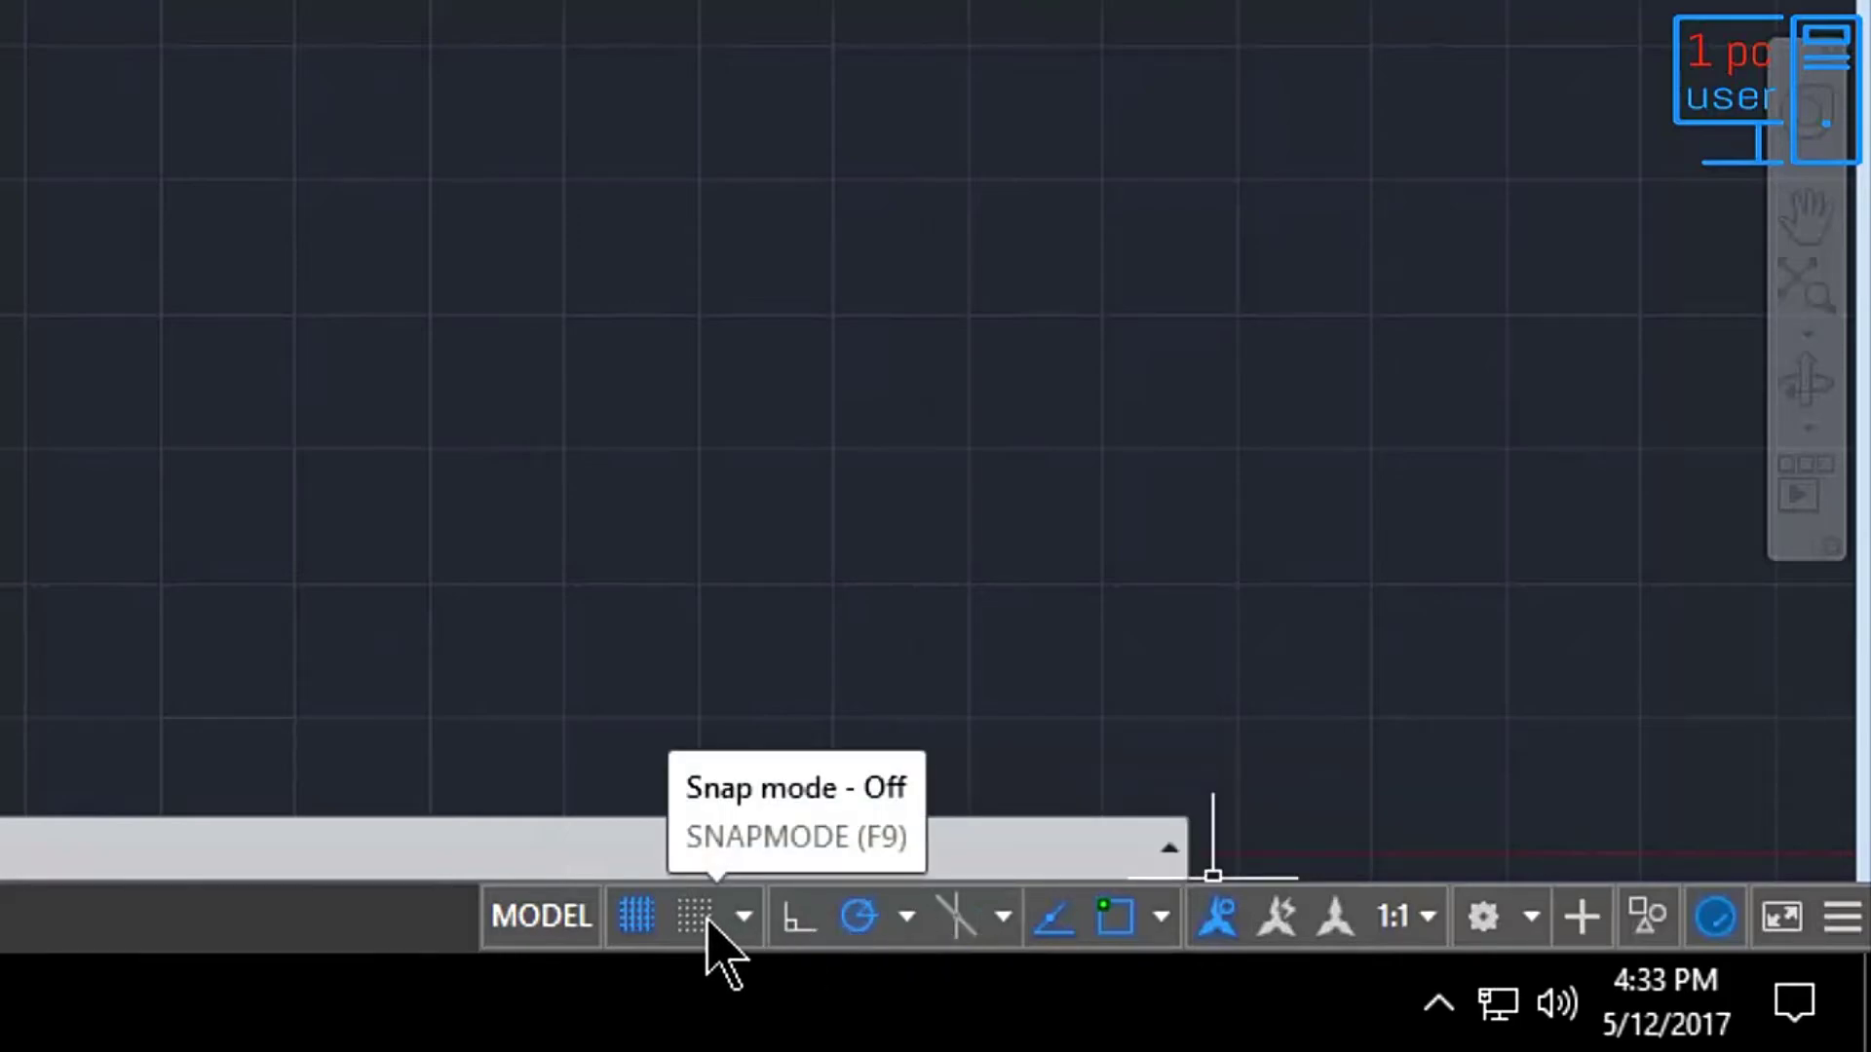
Step: View the list of available object snap modes and dismiss it without changing any of them
left_click(1161, 916)
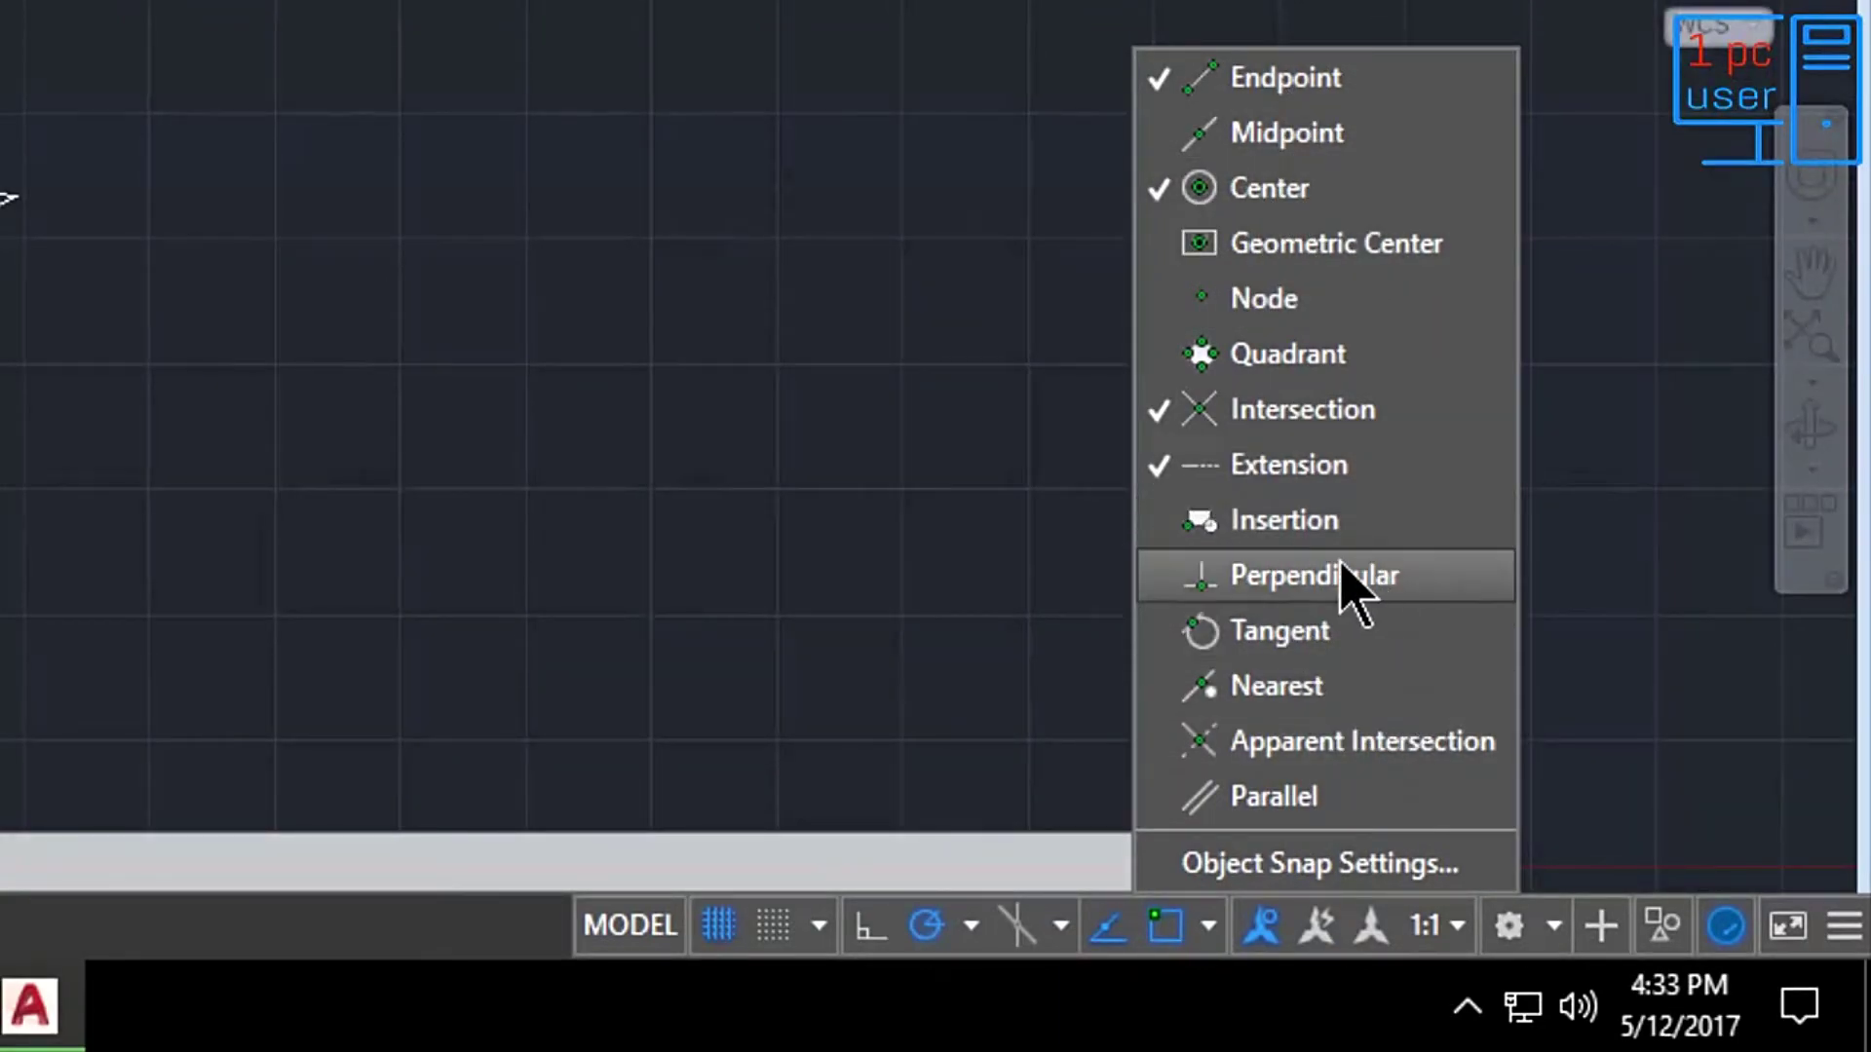
left_click(429, 283)
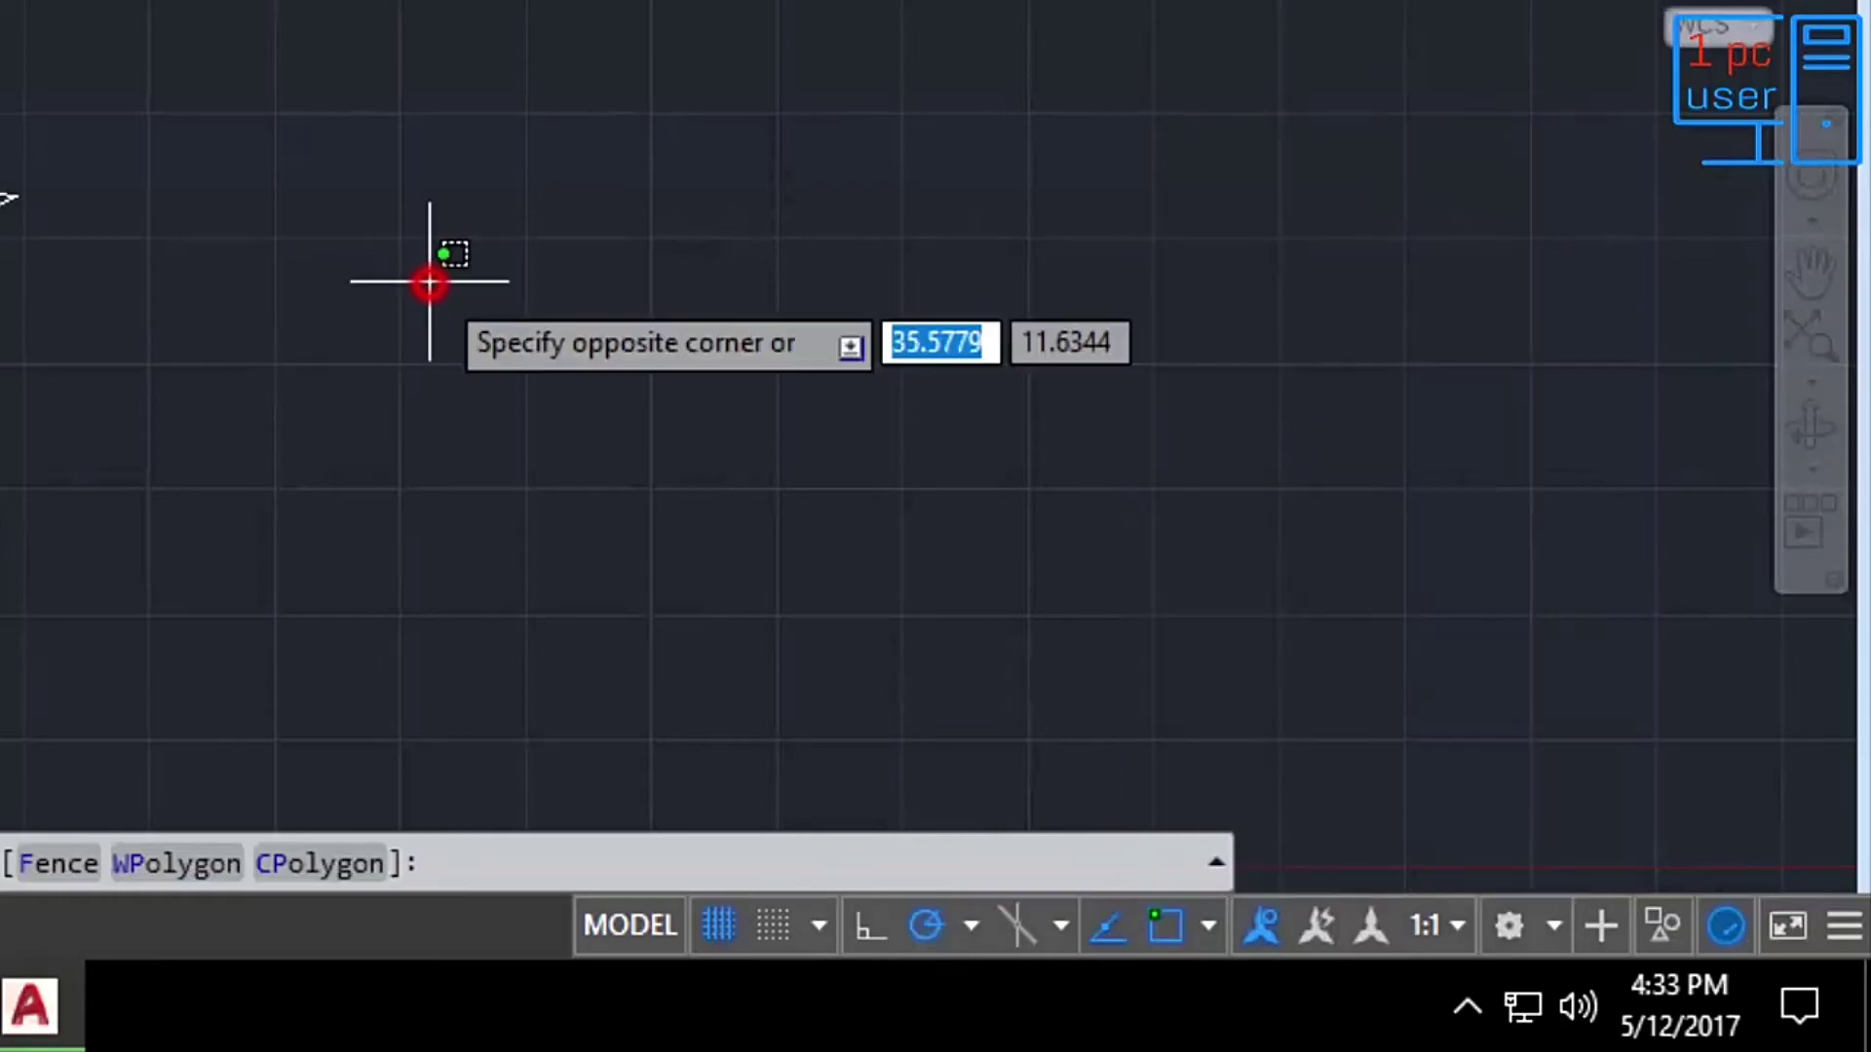
left_click(378, 374)
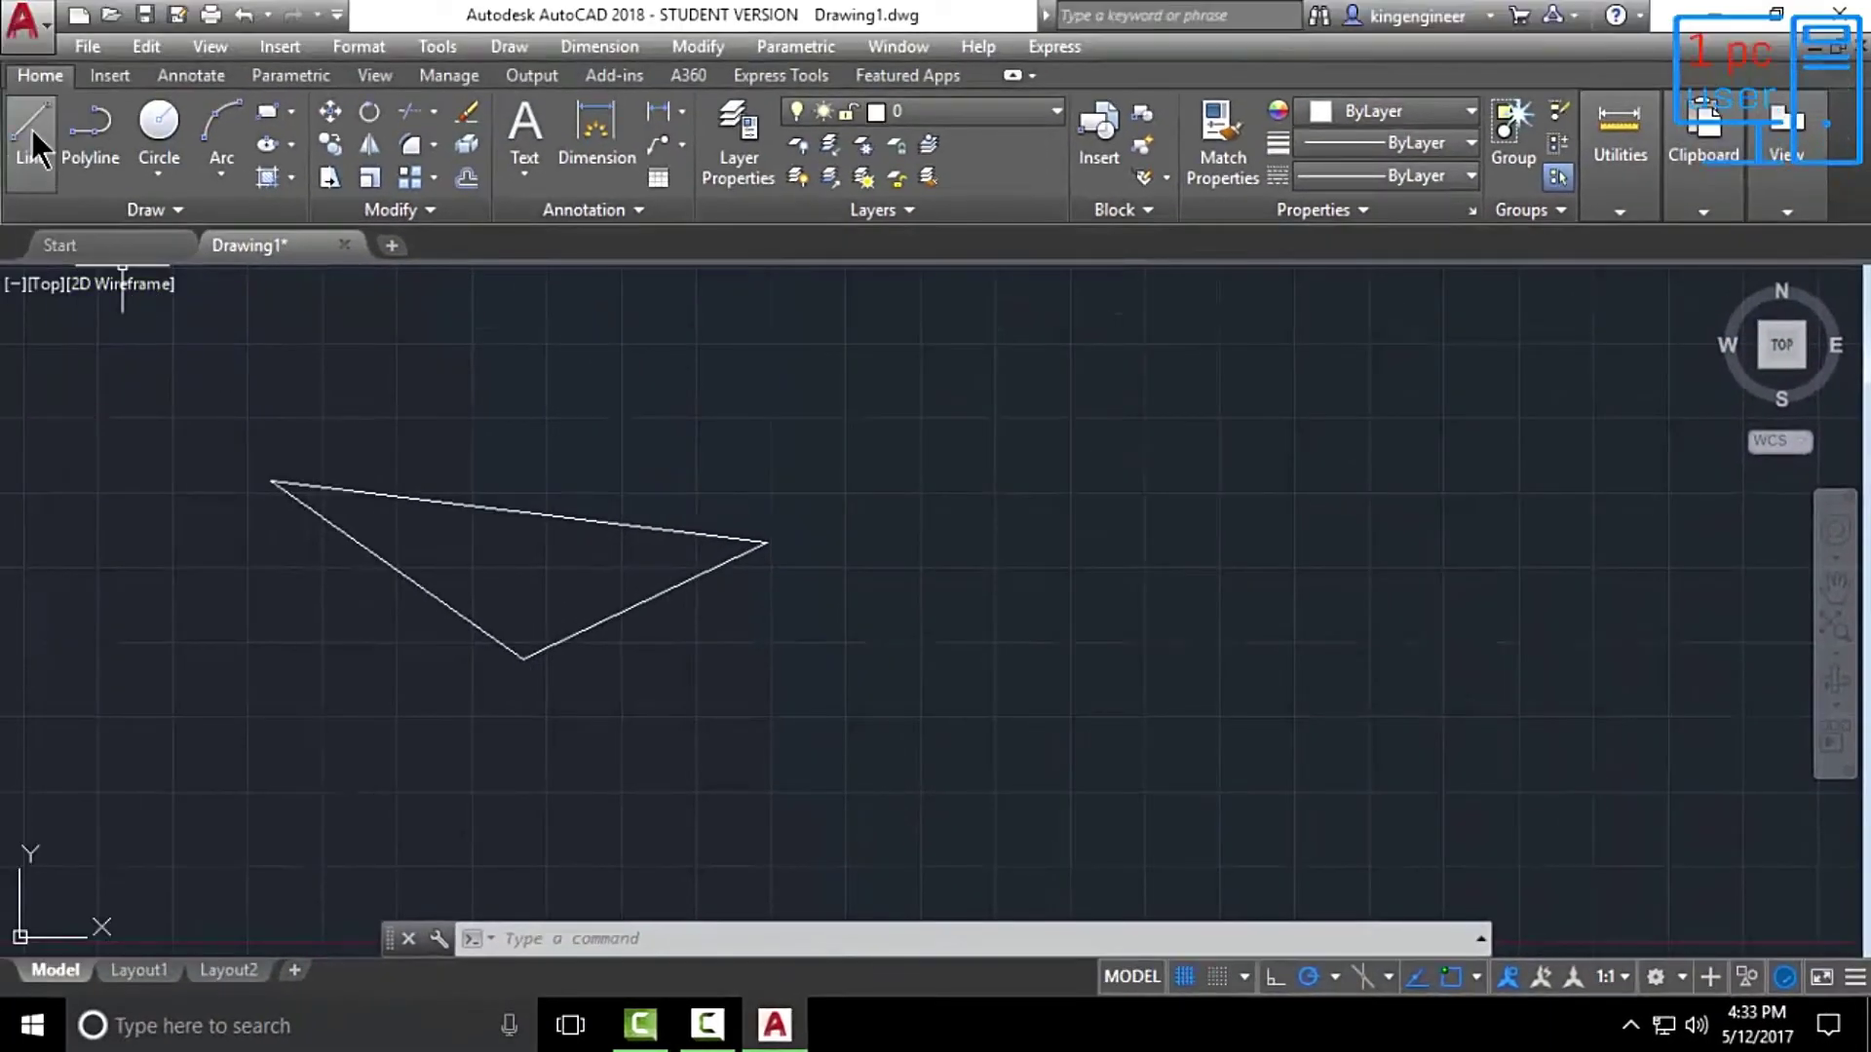
Step: Start a line in the empty area beside the triangle and draw its first segment 10 units long, sloping down at about 25°
left_click(31, 131)
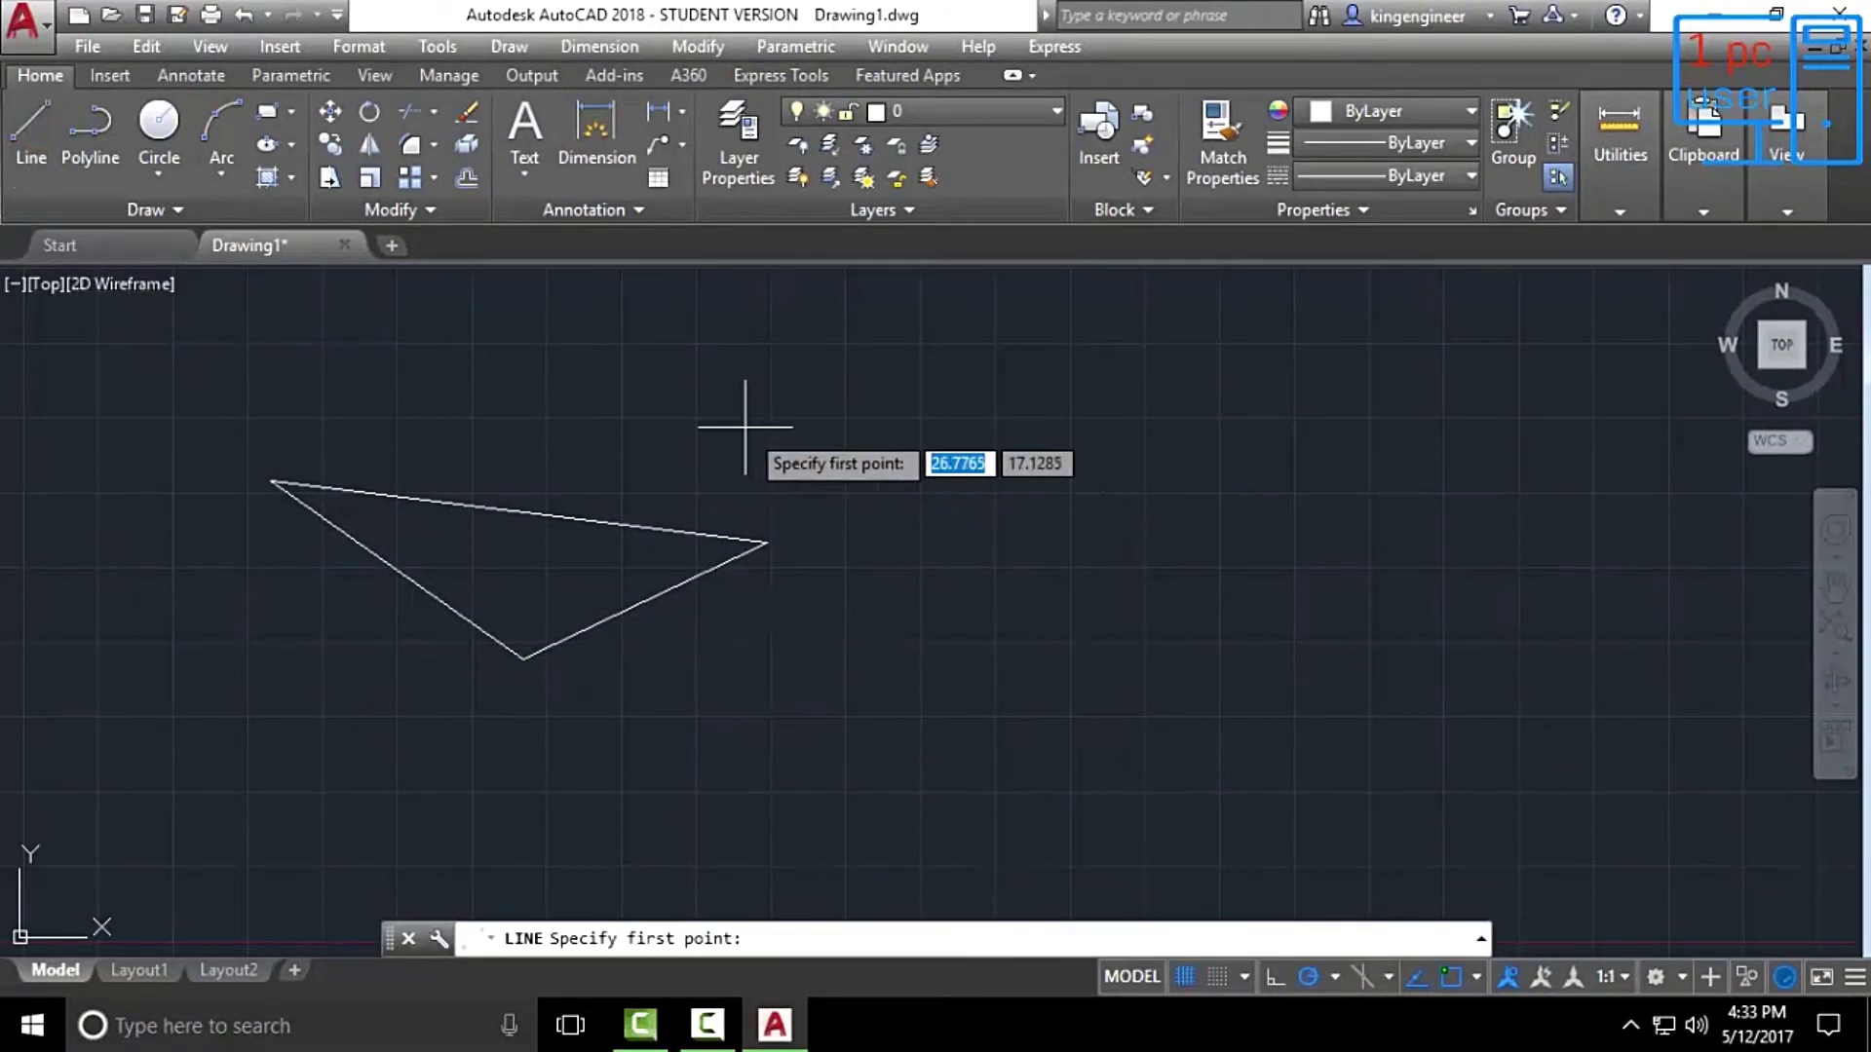
left_click(821, 422)
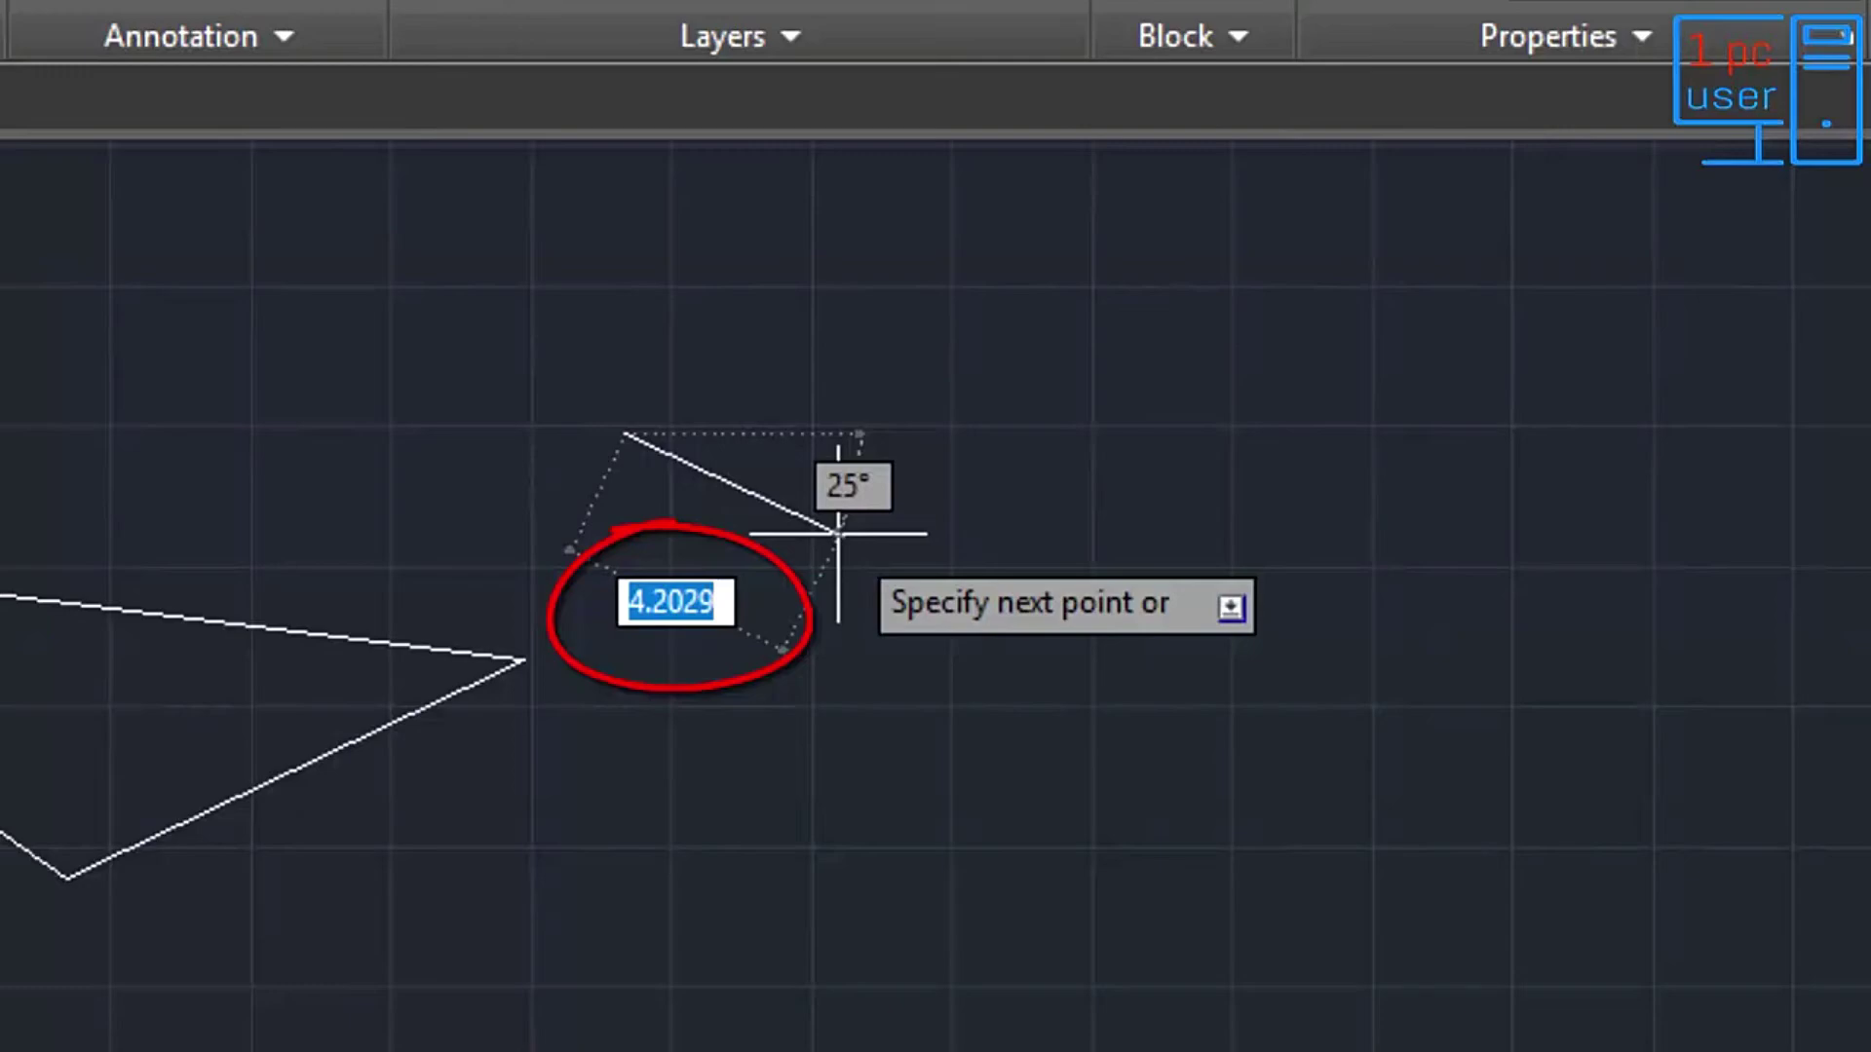
type("10")
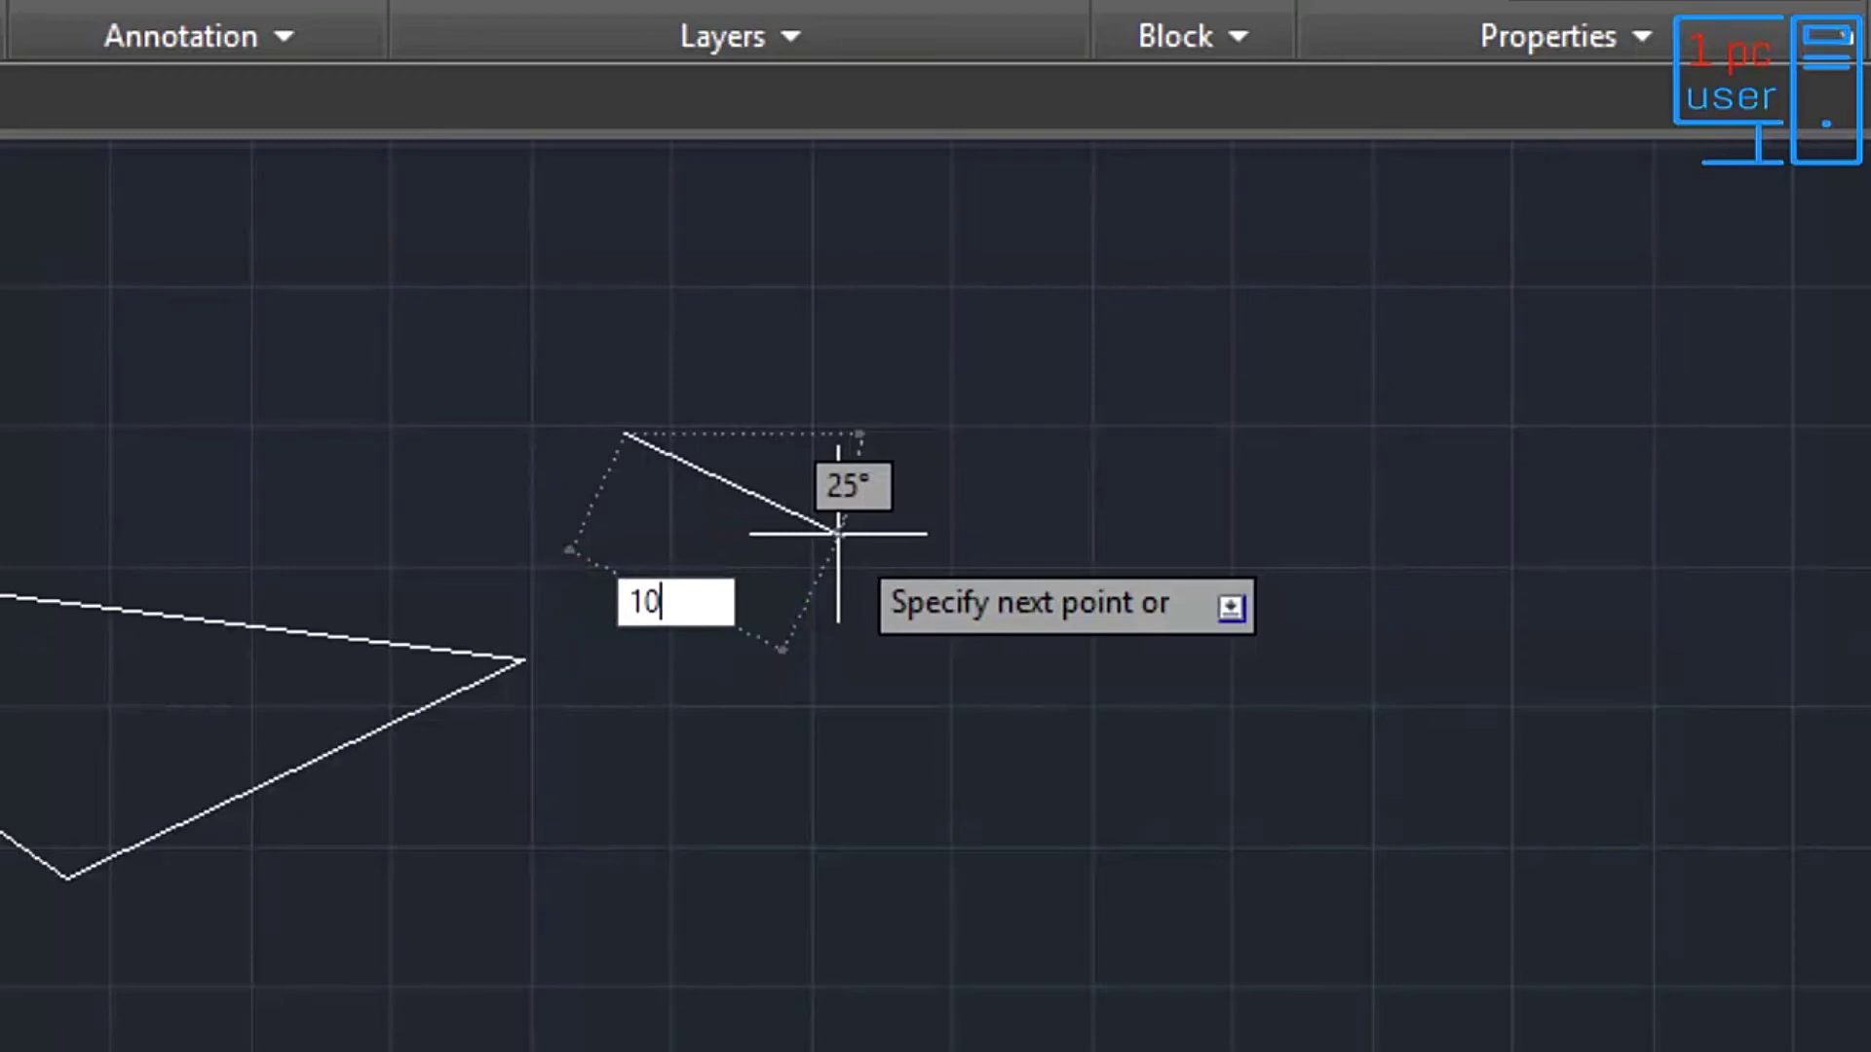
key("Return")
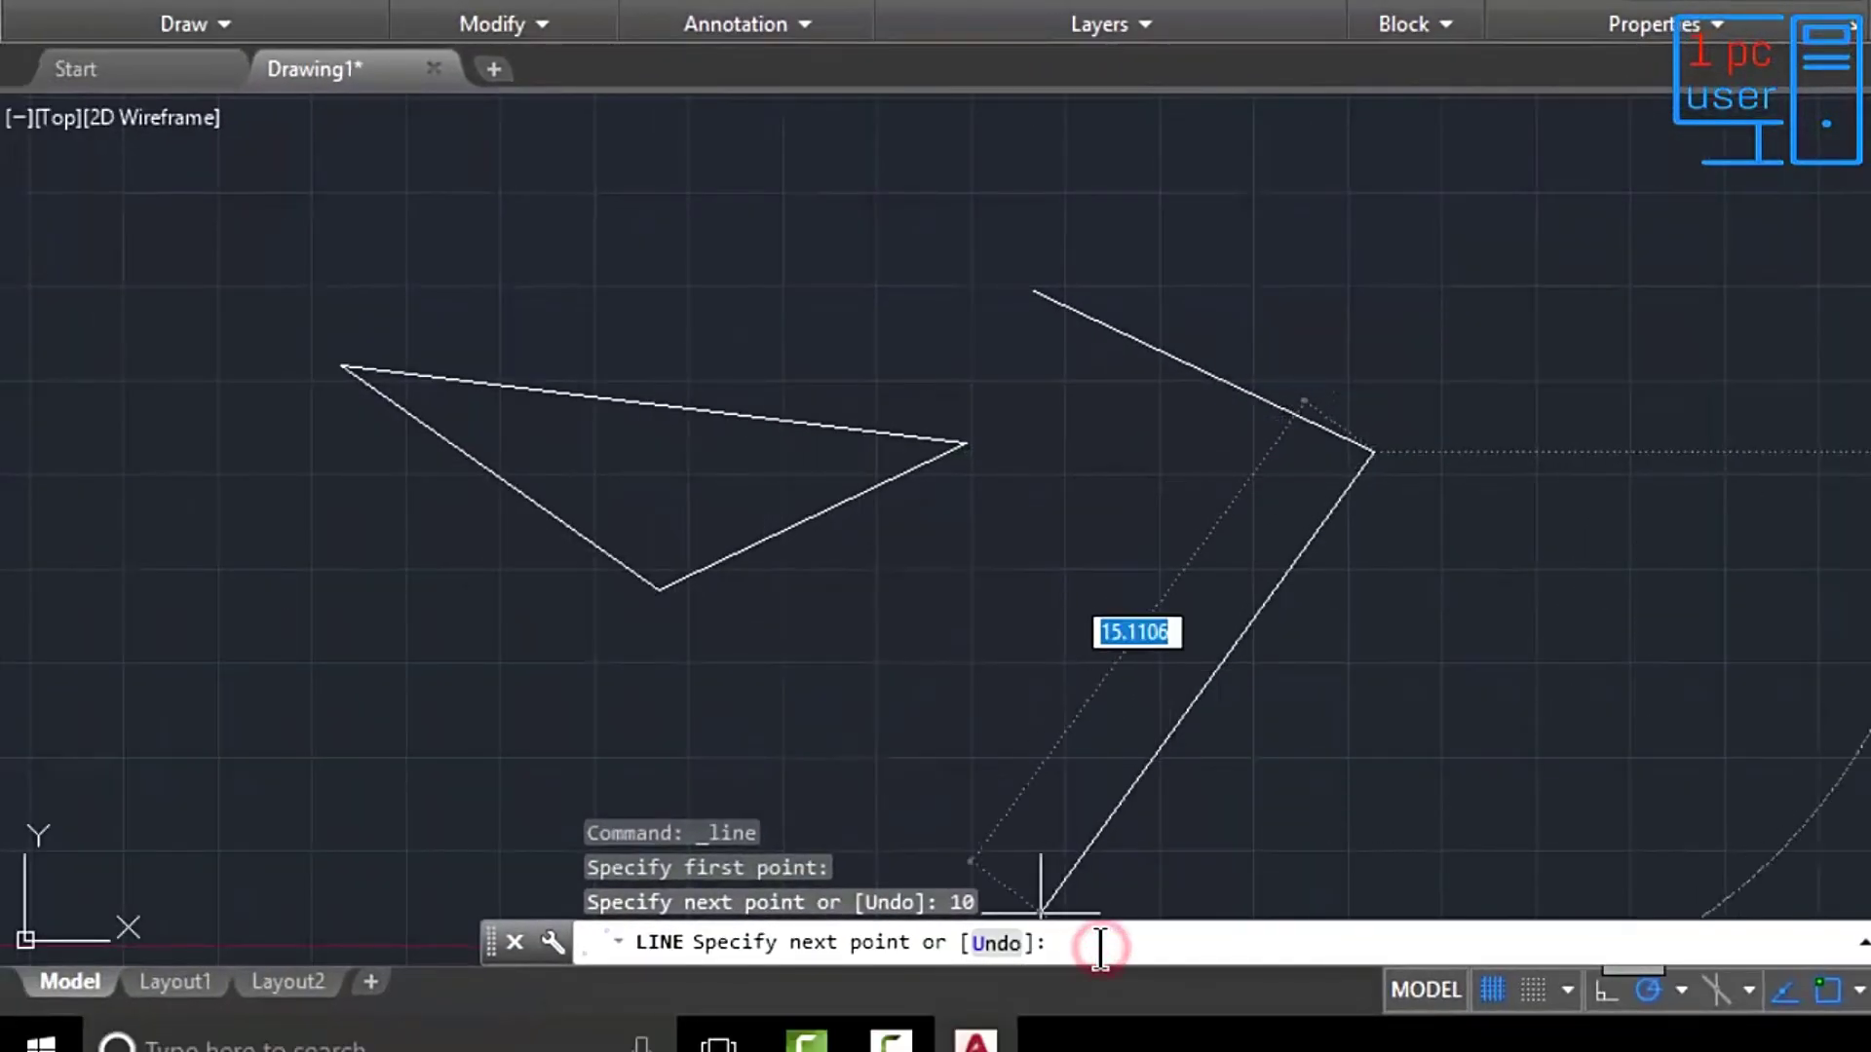
Step: Continue the line with a 50-unit segment down past the triangle and a 90-unit segment back up, and end the Line command
type("50")
key("Return")
type("90")
key("Return")
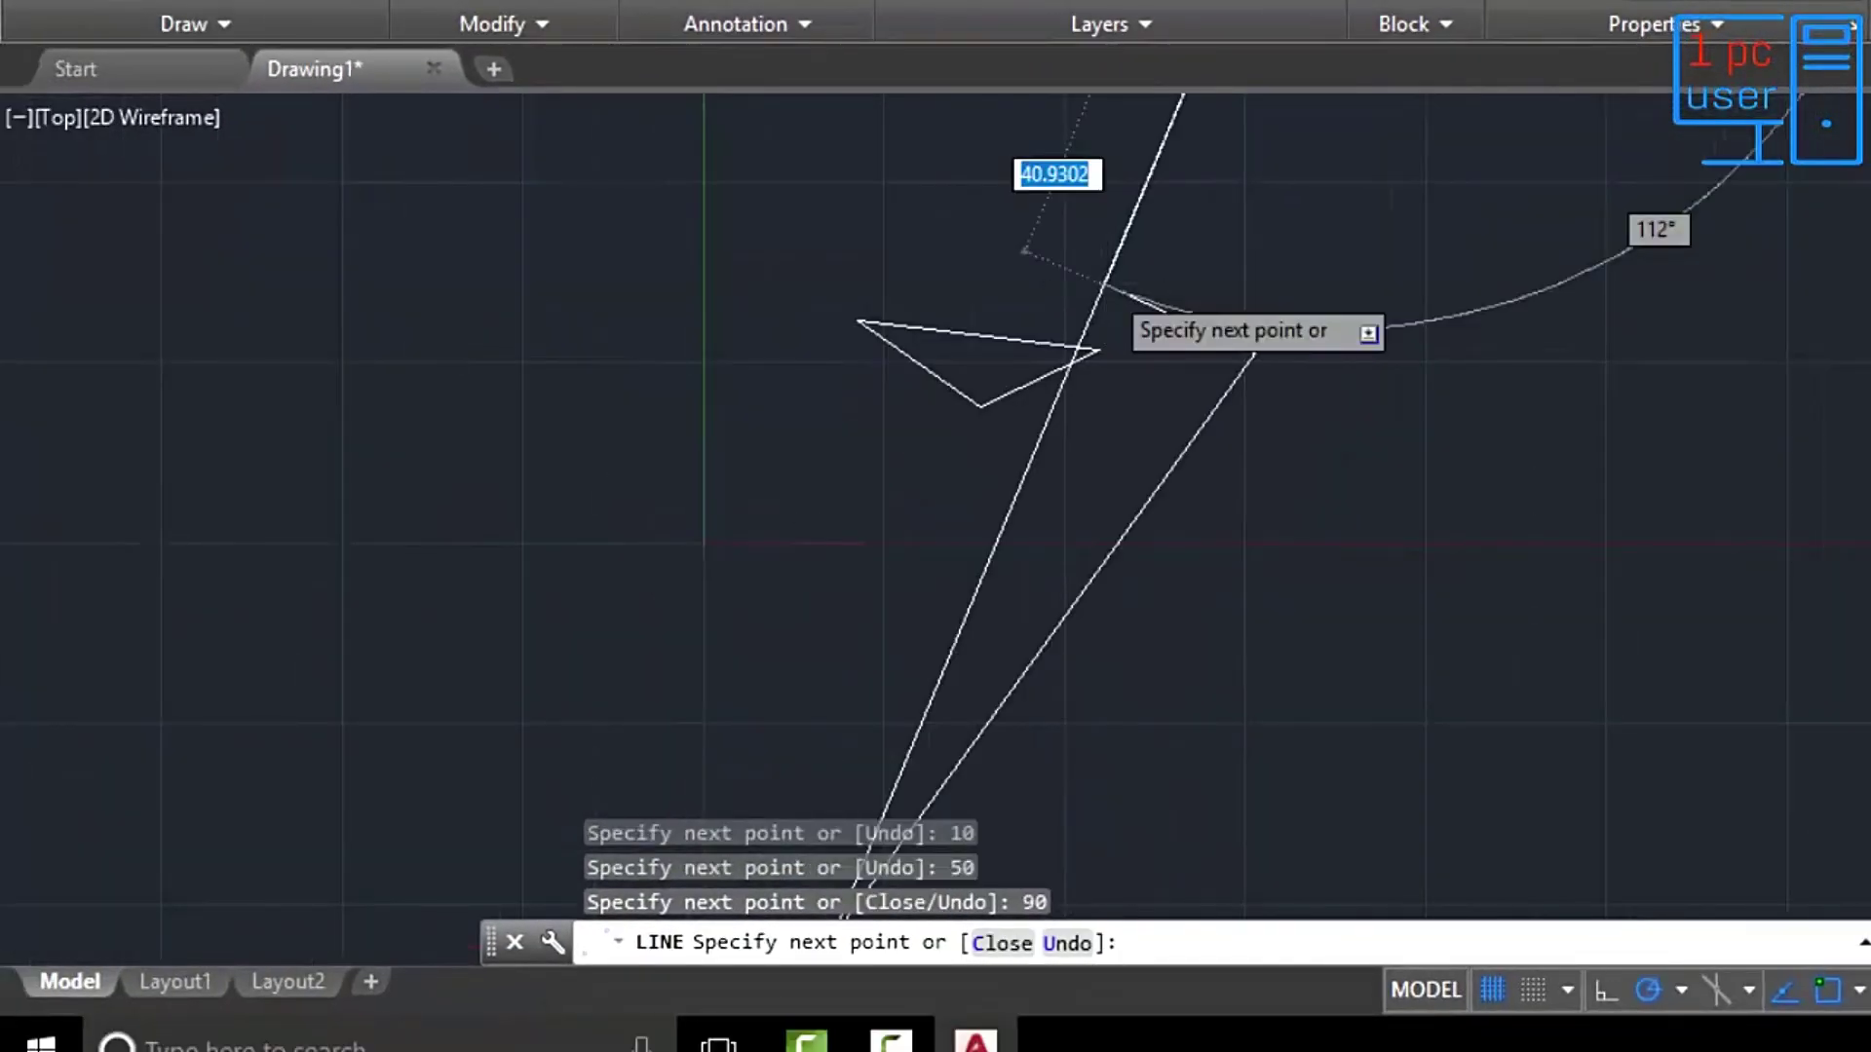
scroll(380, 654, "up", 4)
mouse_move(380, 655)
middle_mouse_down()
mouse_move(731, 405)
mouse_move(726, 427)
middle_mouse_up()
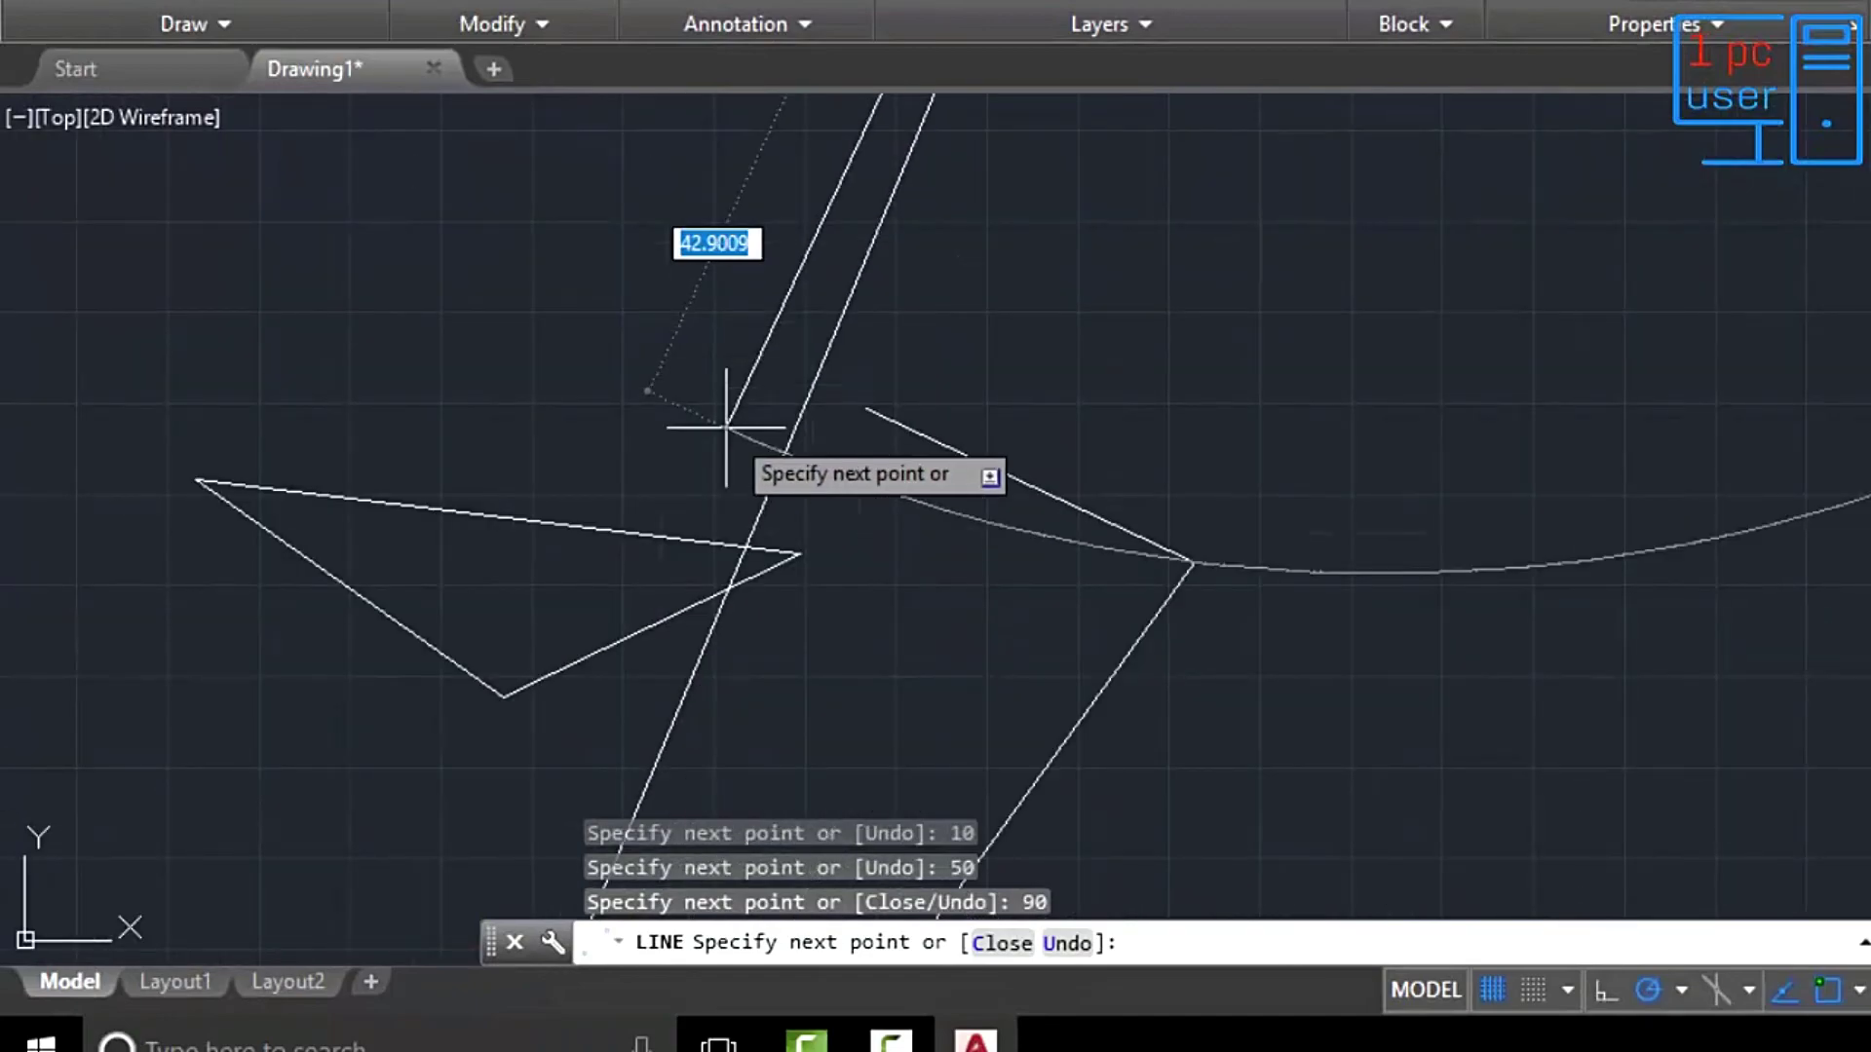
key("Escape")
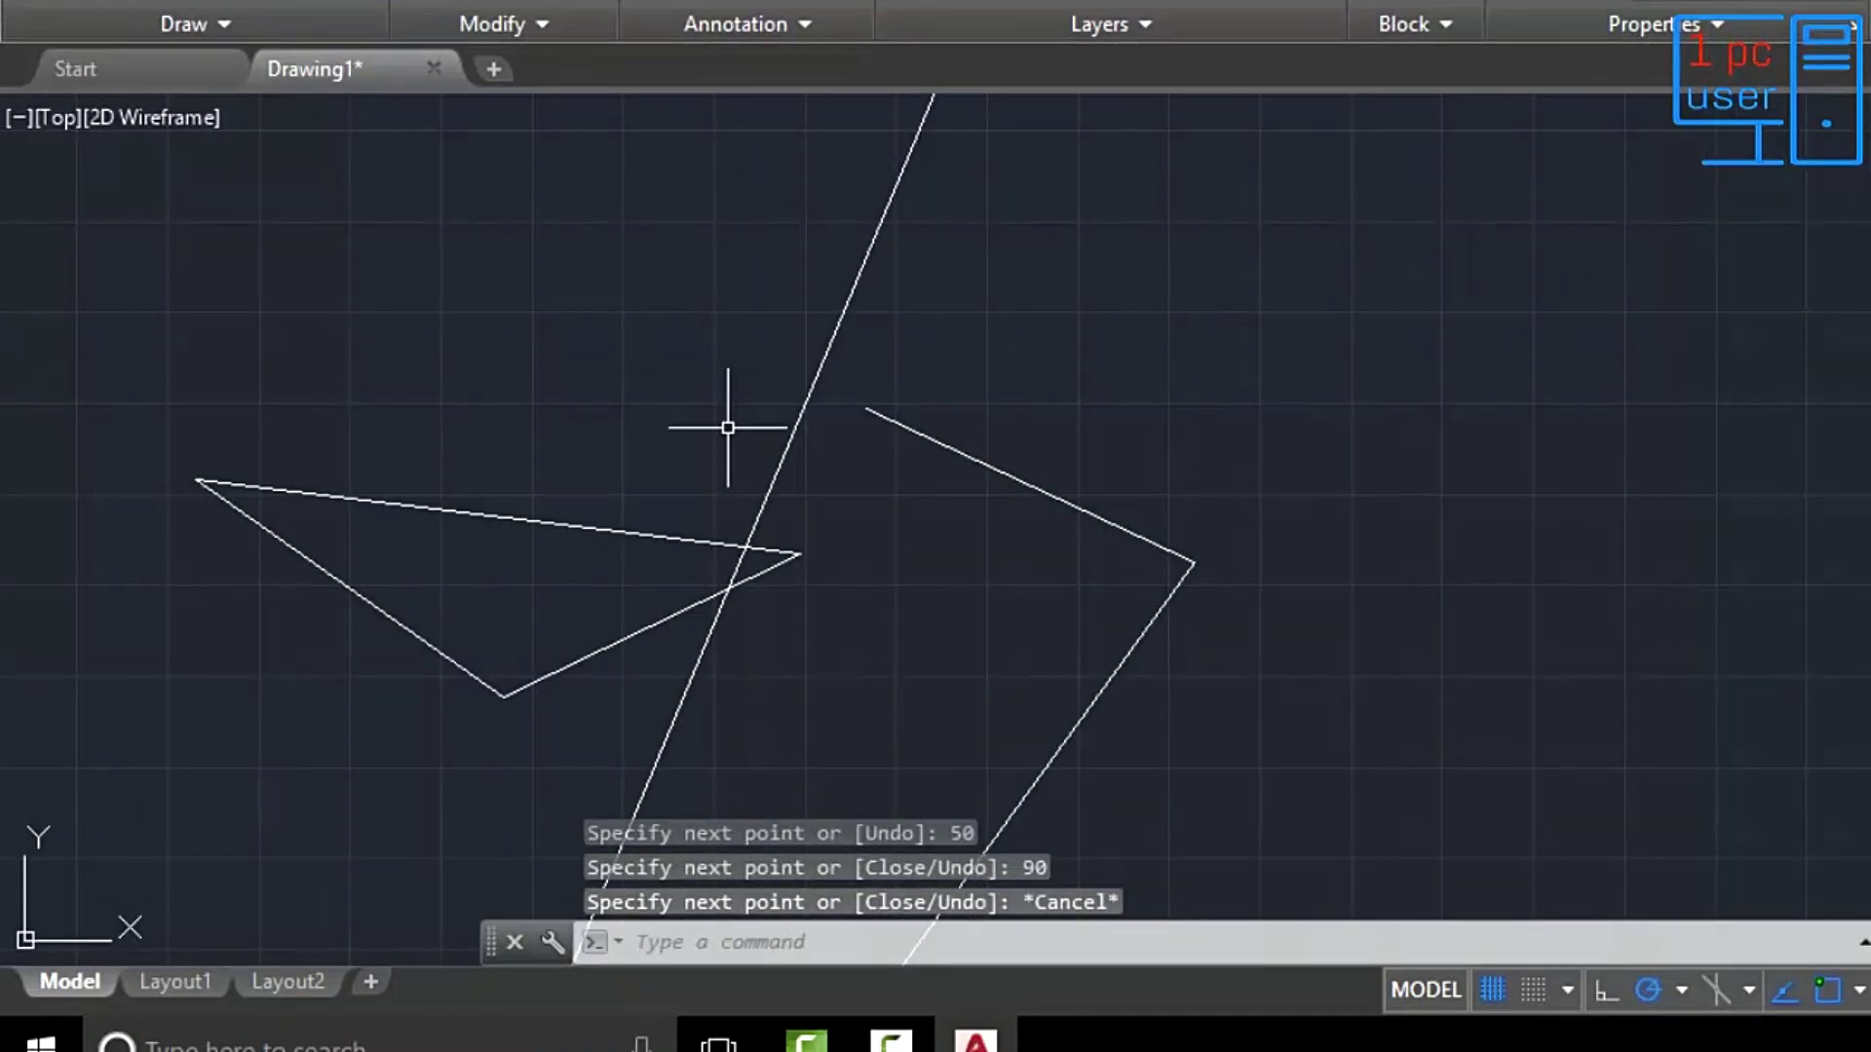